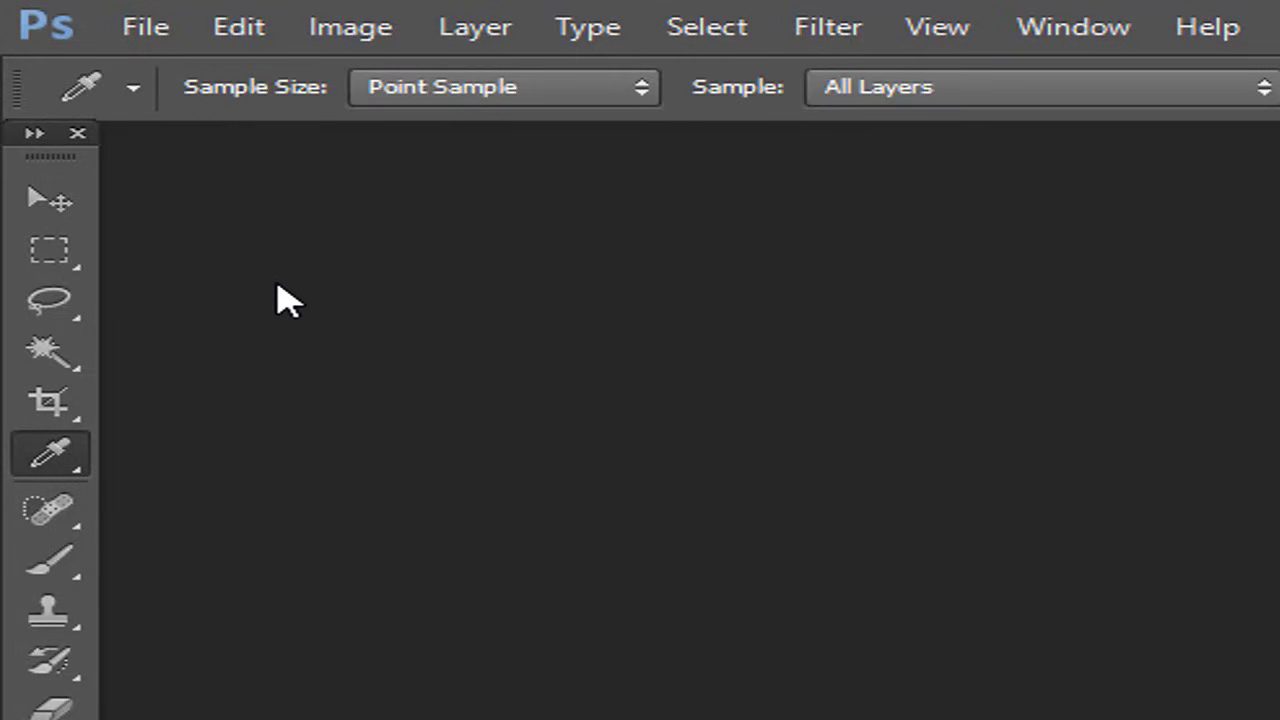
Step: Select the Move tool in the toolbox
left_click(55, 205)
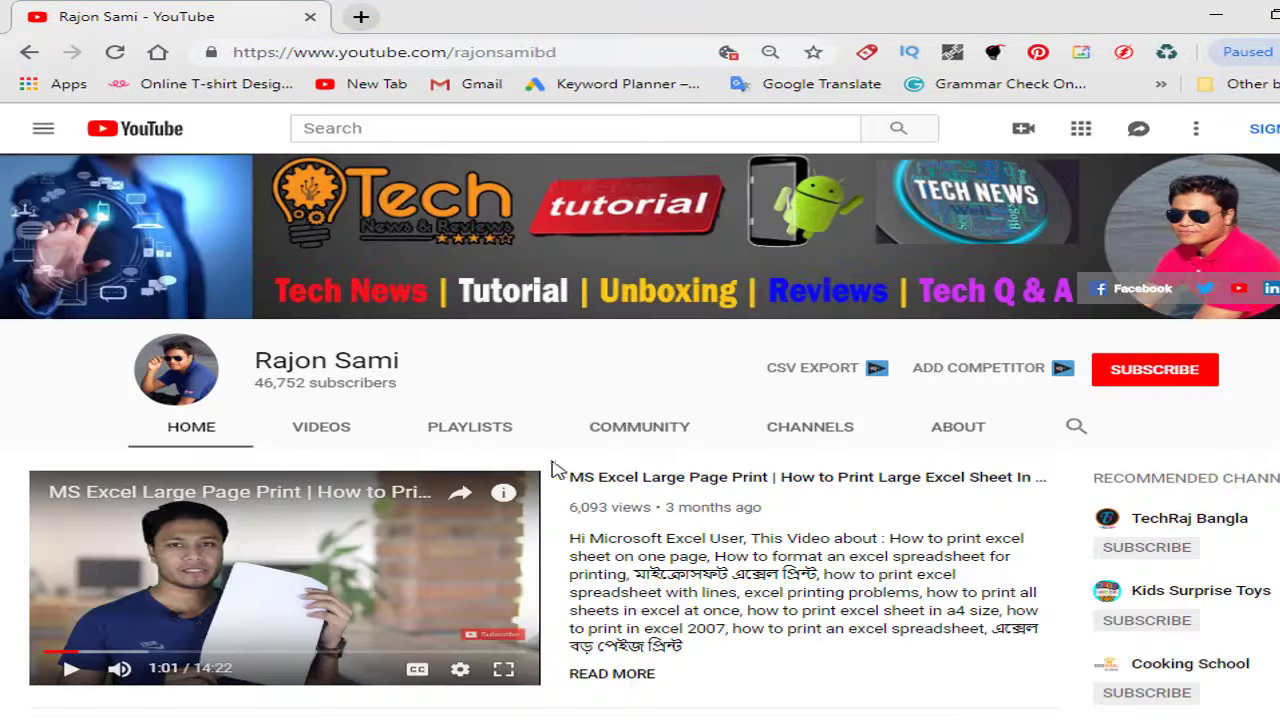
Step: Play the Part-02 Toolbar video from the channel's Photoshop playlist, then bring up Photoshop's eyedropper tools
left_click(322, 428)
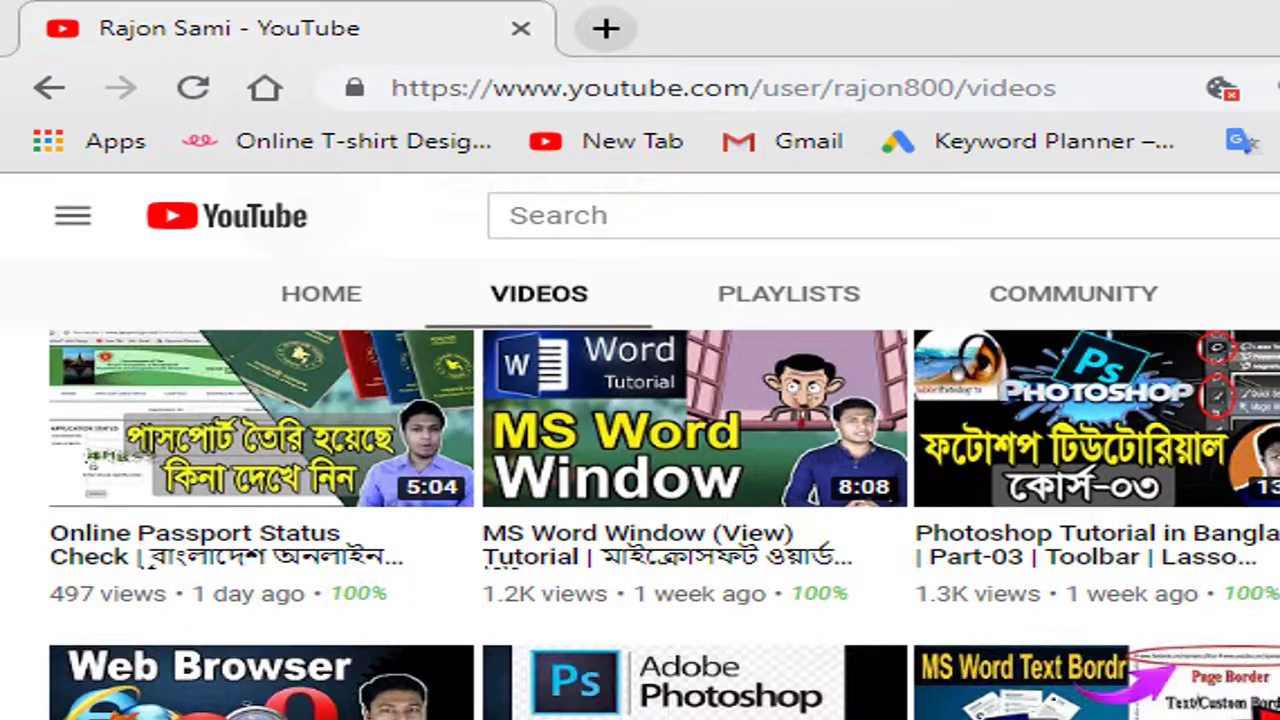
scroll(640, 450, "up", 3)
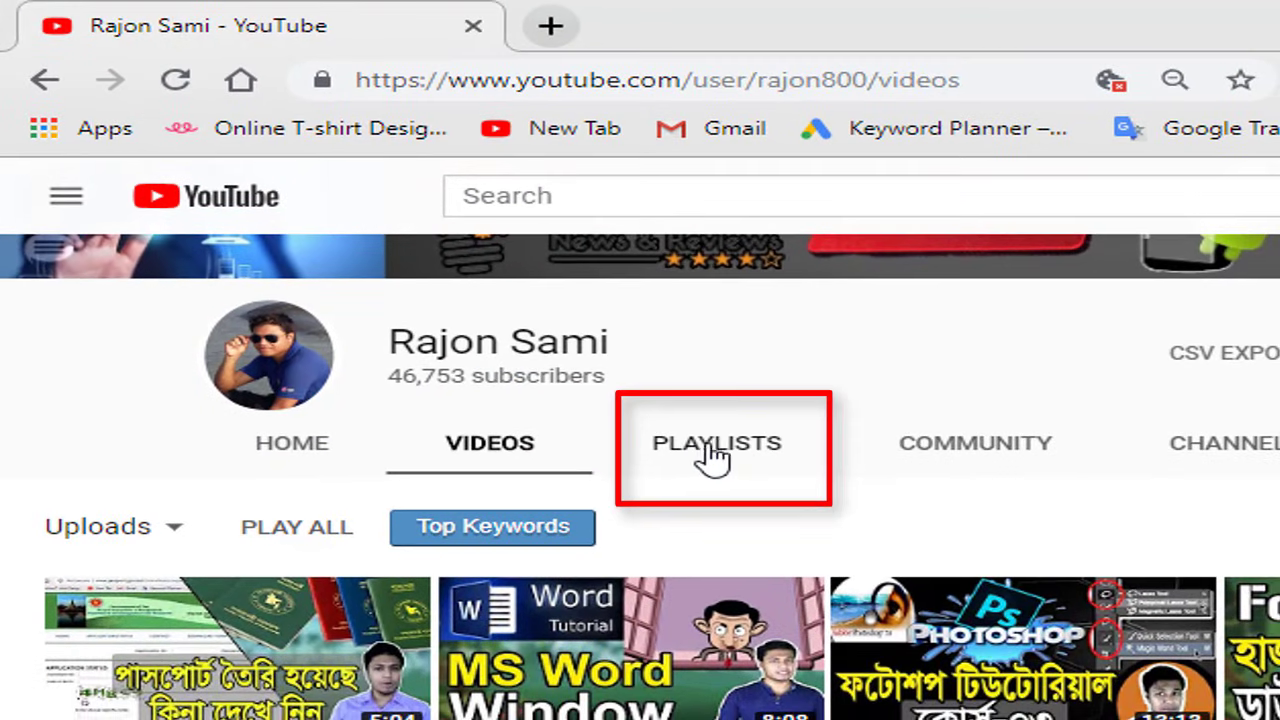
left_click(712, 452)
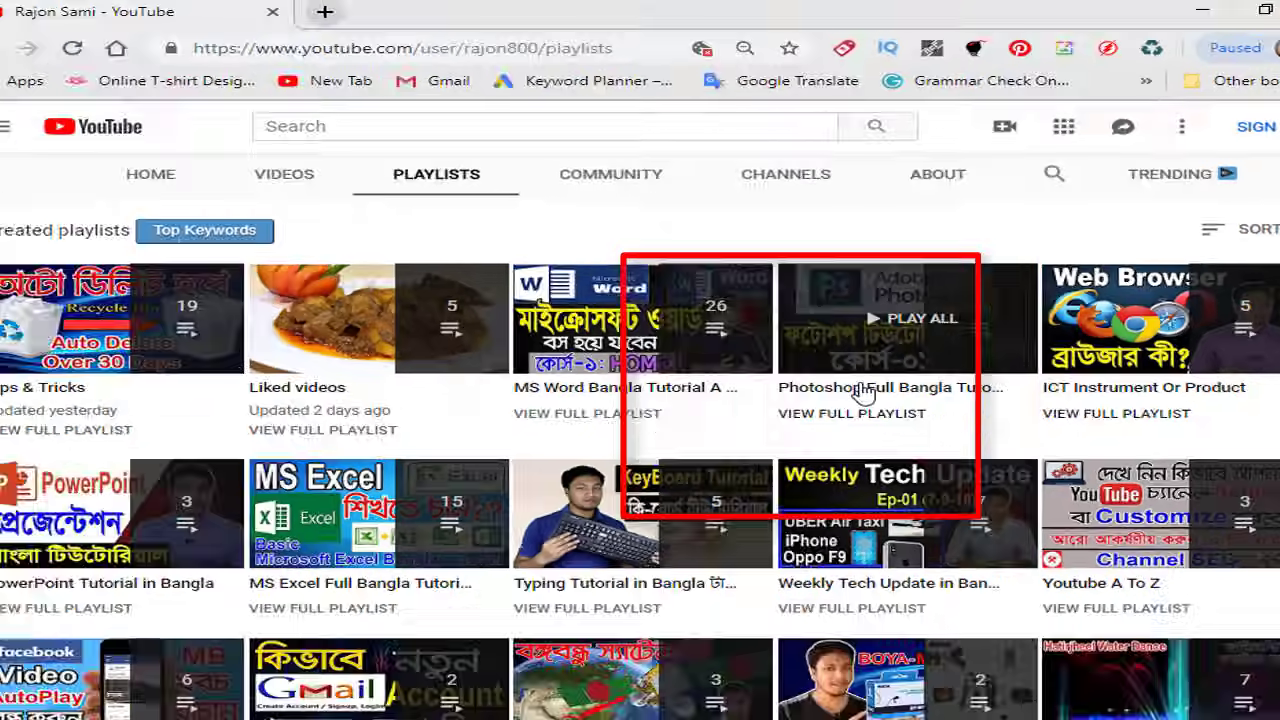
left_click(862, 393)
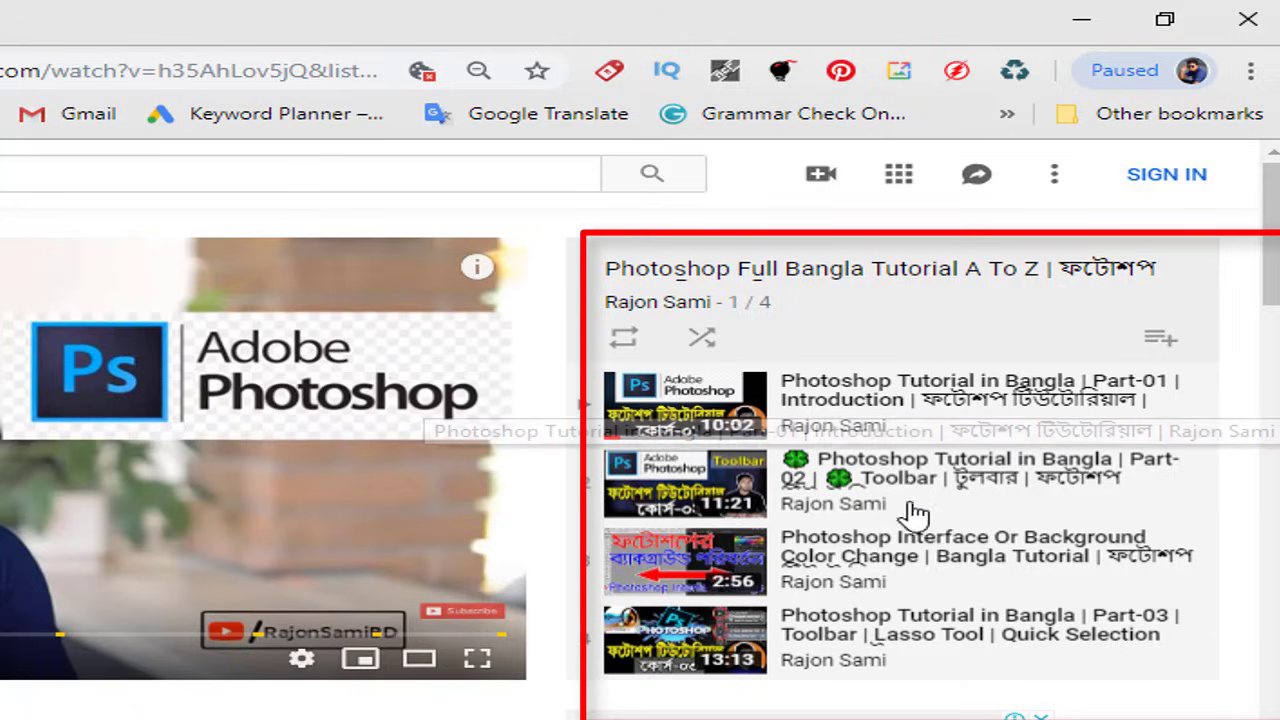
left_click(1045, 493)
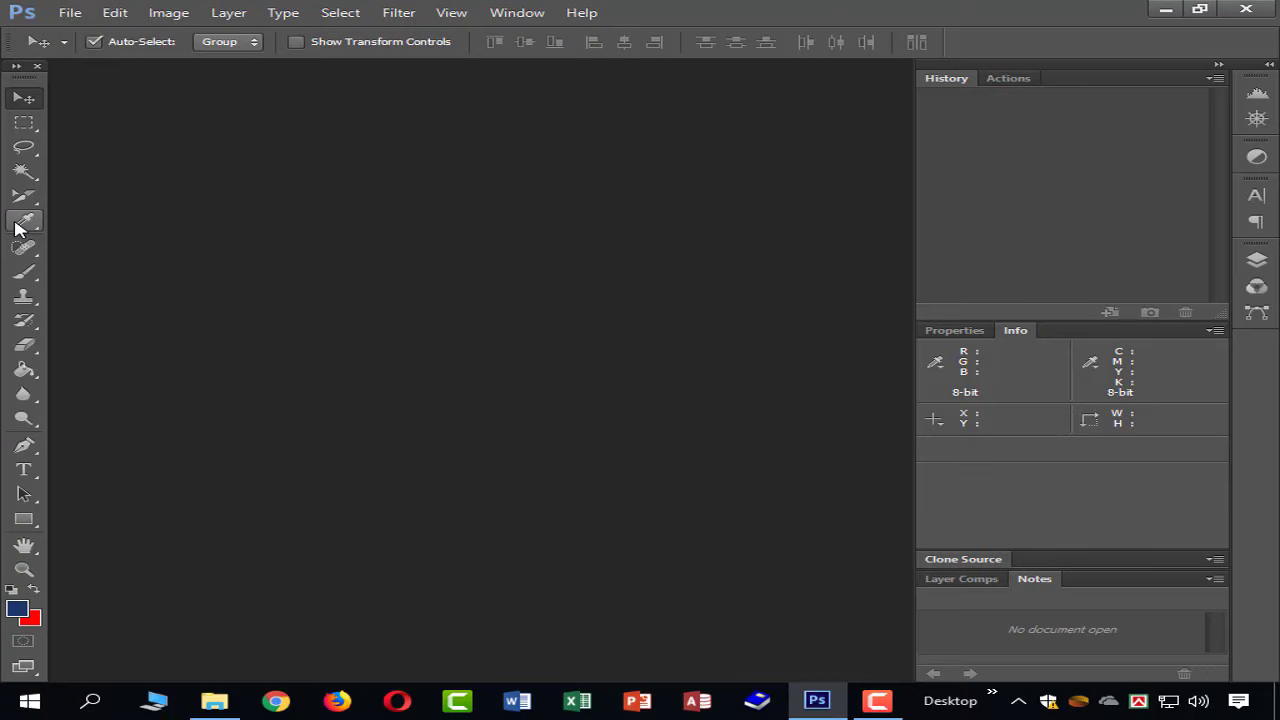
left_click(62, 560)
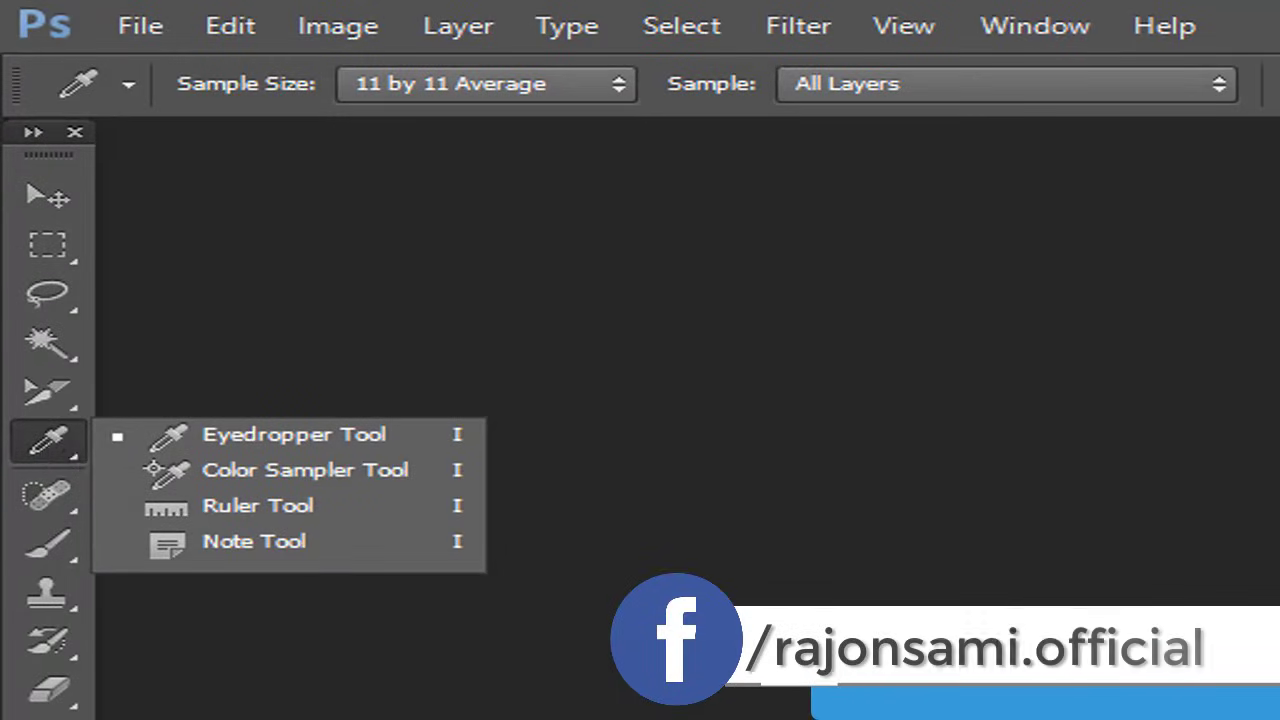
Step: Open the garden photo with Ctrl+O and select the Eyedropper Tool
left_click(815, 585)
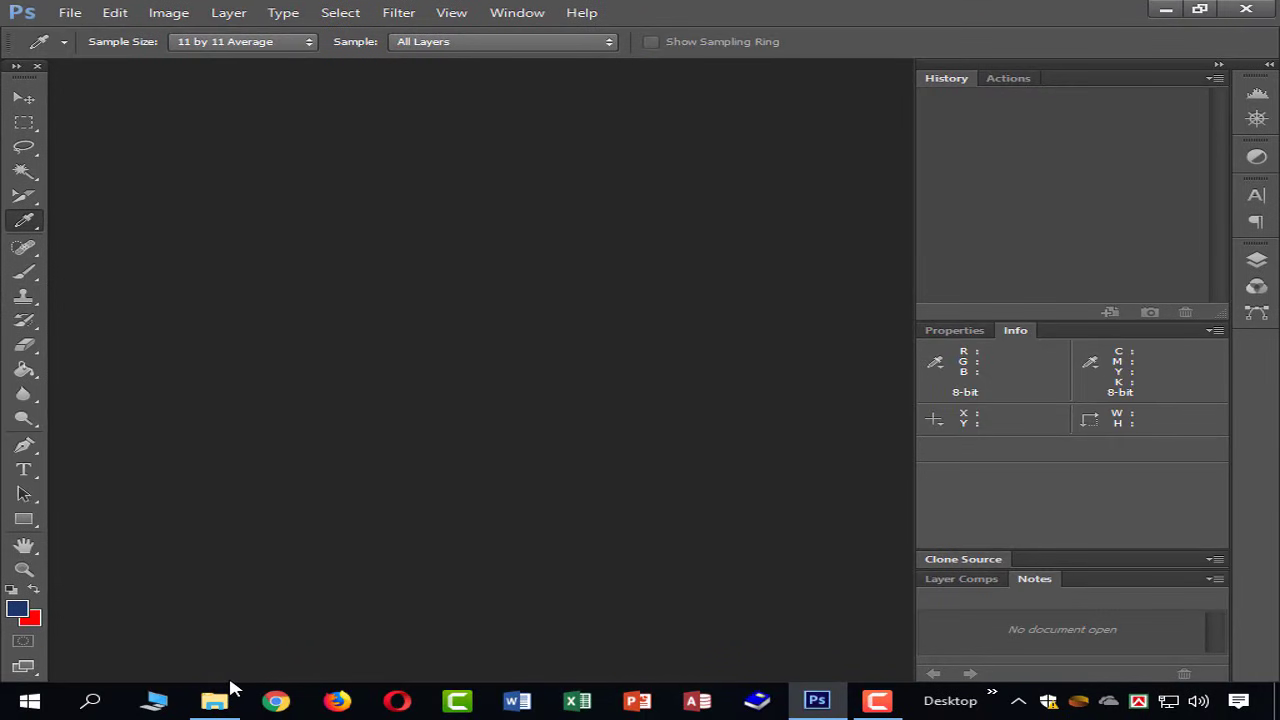
key("ctrl+o")
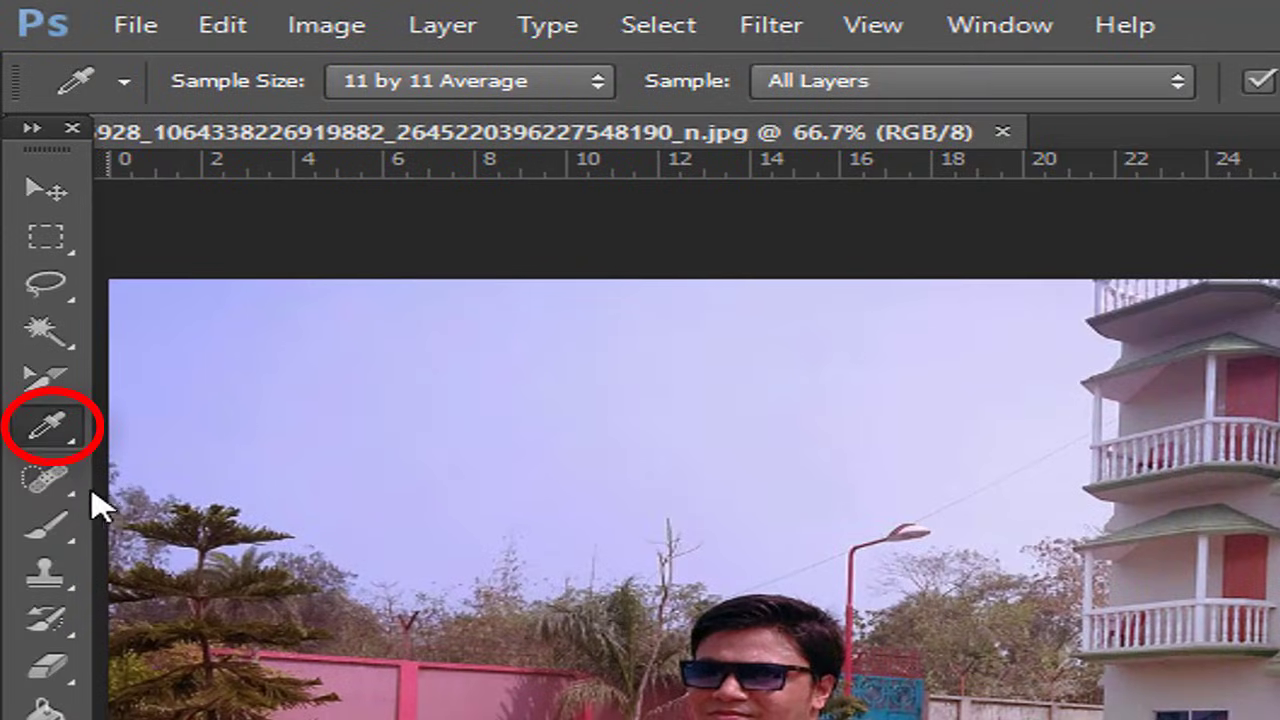
right_click(55, 435)
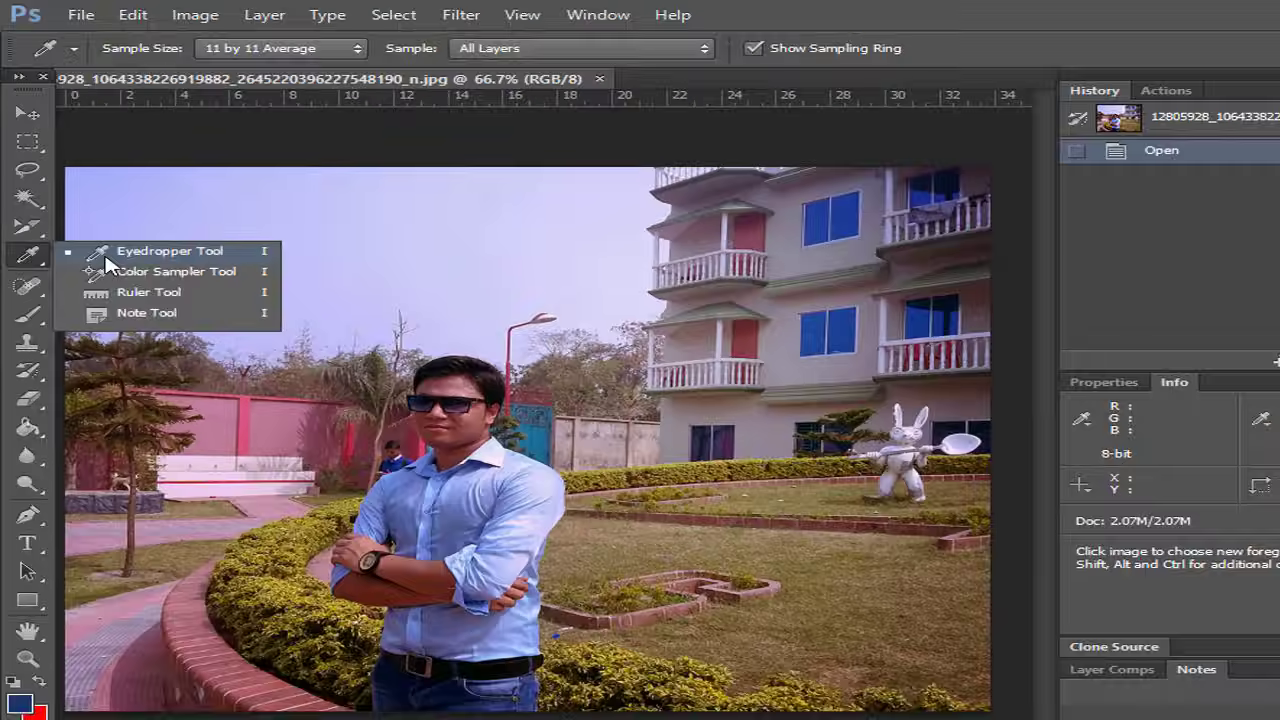
left_click(178, 433)
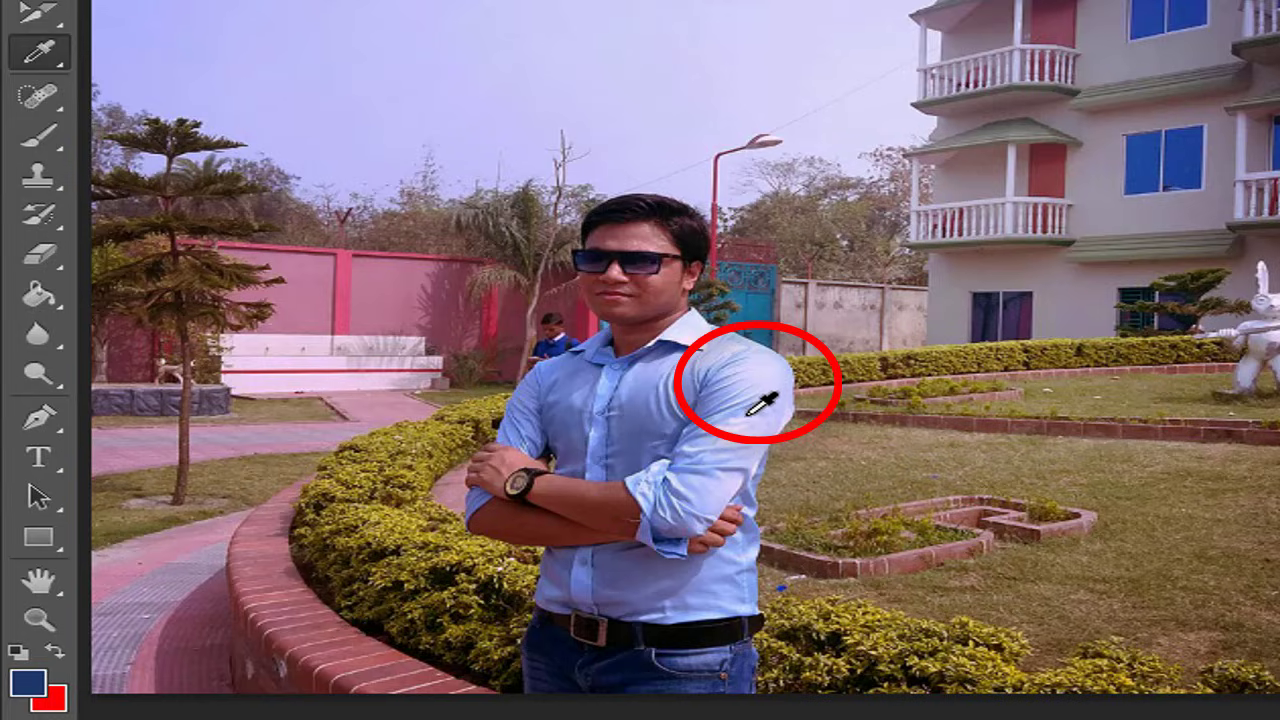
Step: Sample the sleeve's light blue, a window's dark blue and the lavender sky, dragging across the sky
left_click(767, 365)
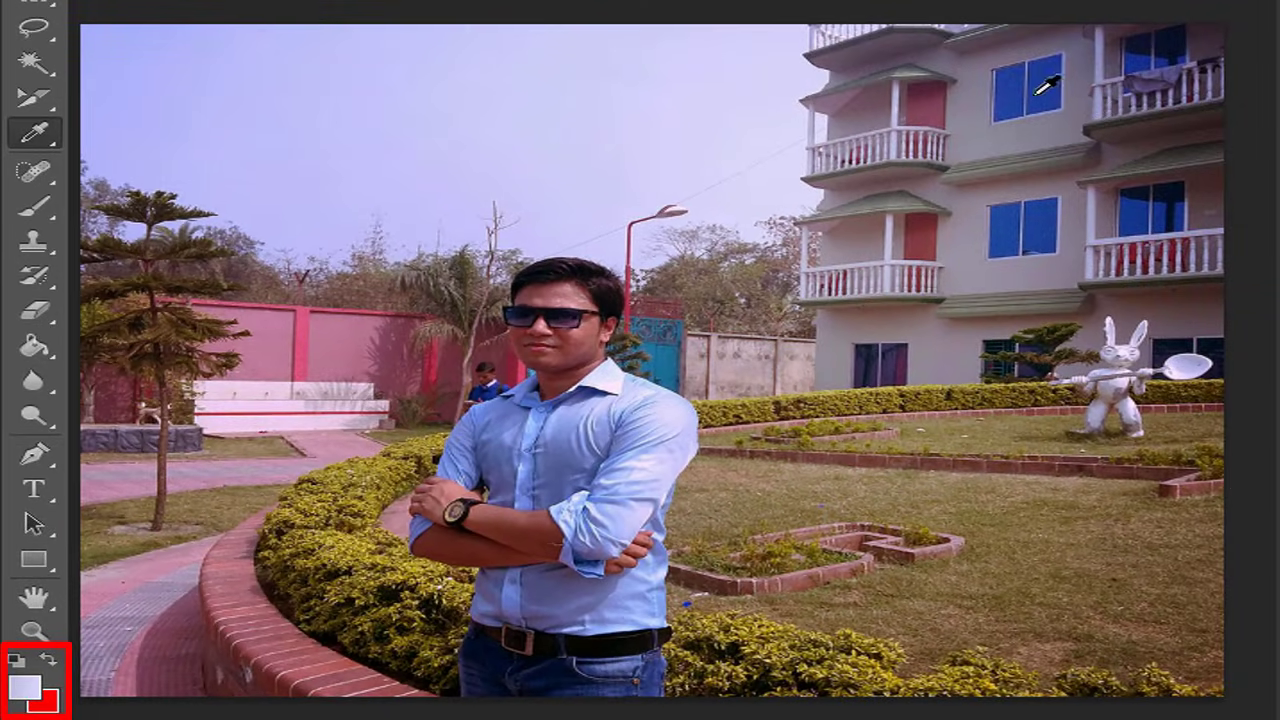
left_click(1050, 85)
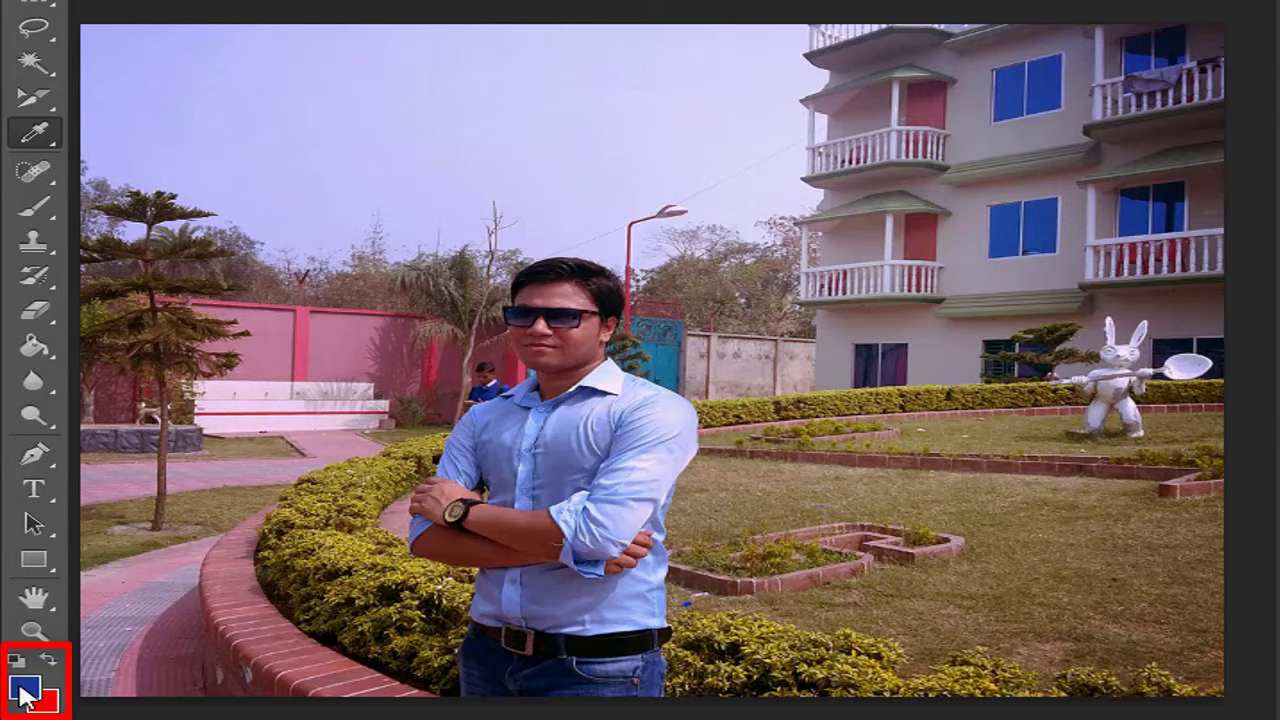
left_click(614, 101)
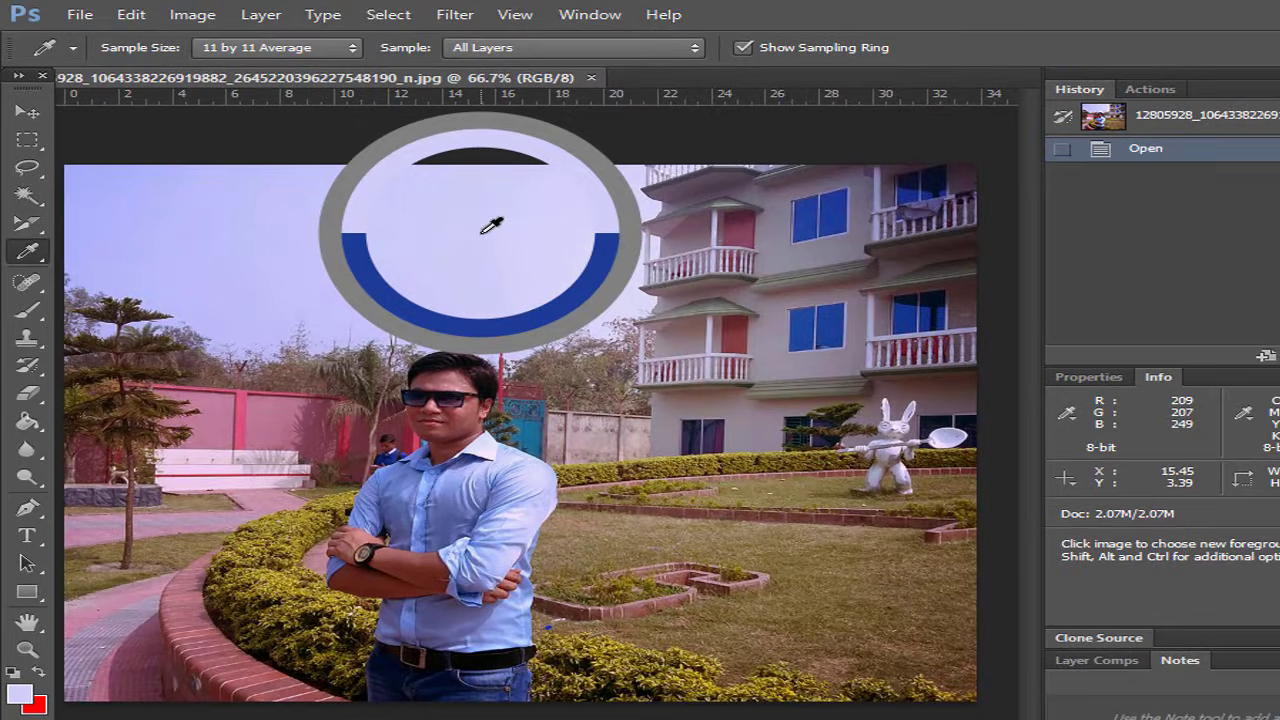
left_click_drag(491, 226, 524, 271)
left_click_drag(308, 356, 412, 362)
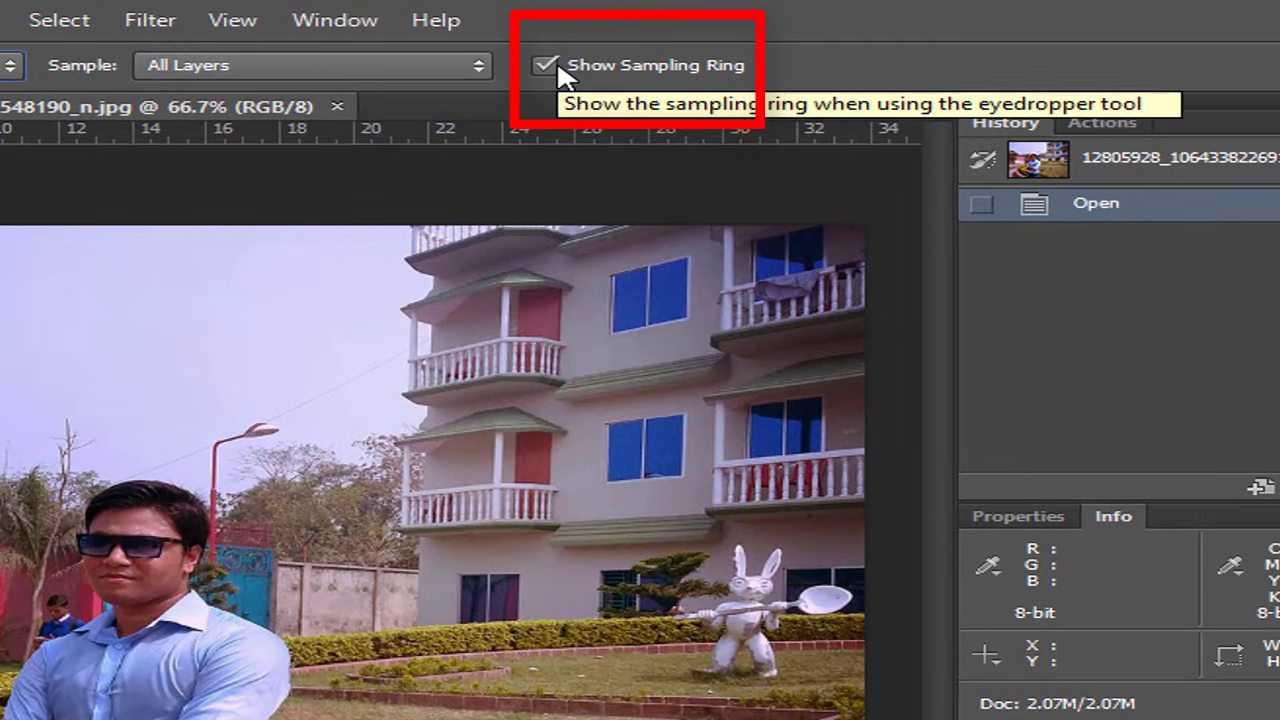
Step: Toggle Show Sampling Ring off and back on, then sample the sky with the ring
left_click(546, 66)
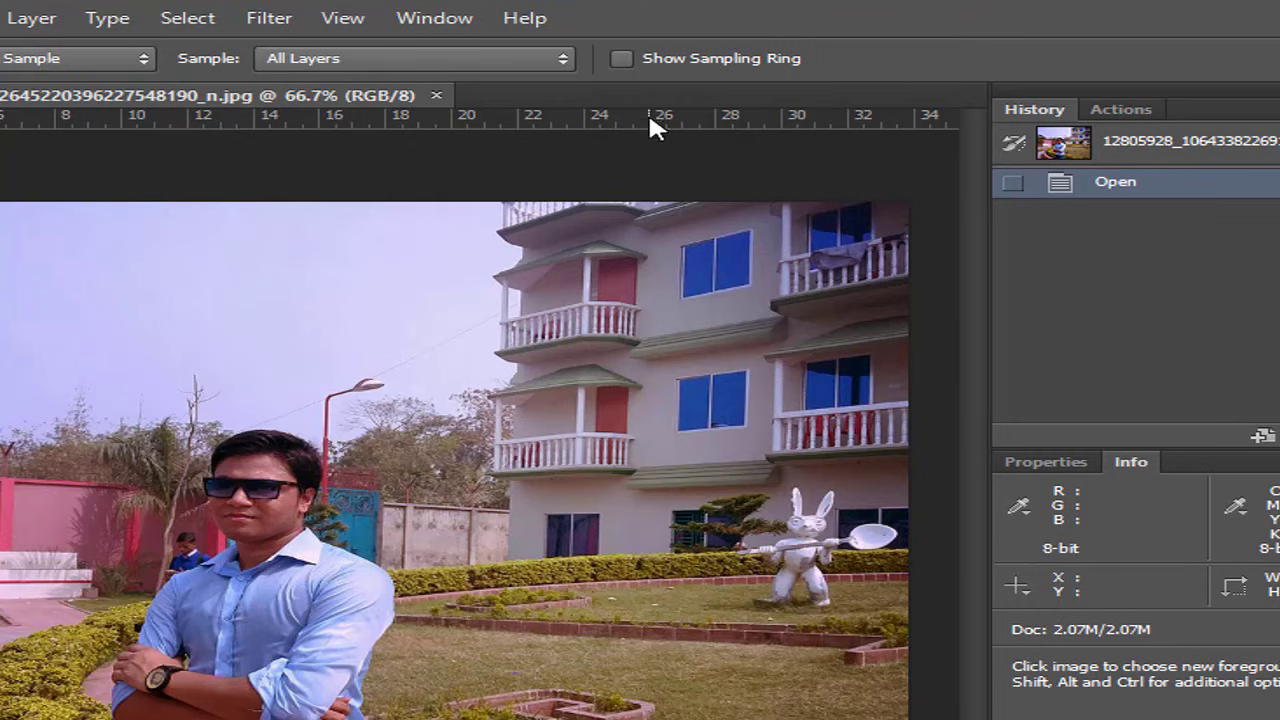
left_click(622, 58)
left_click(330, 303)
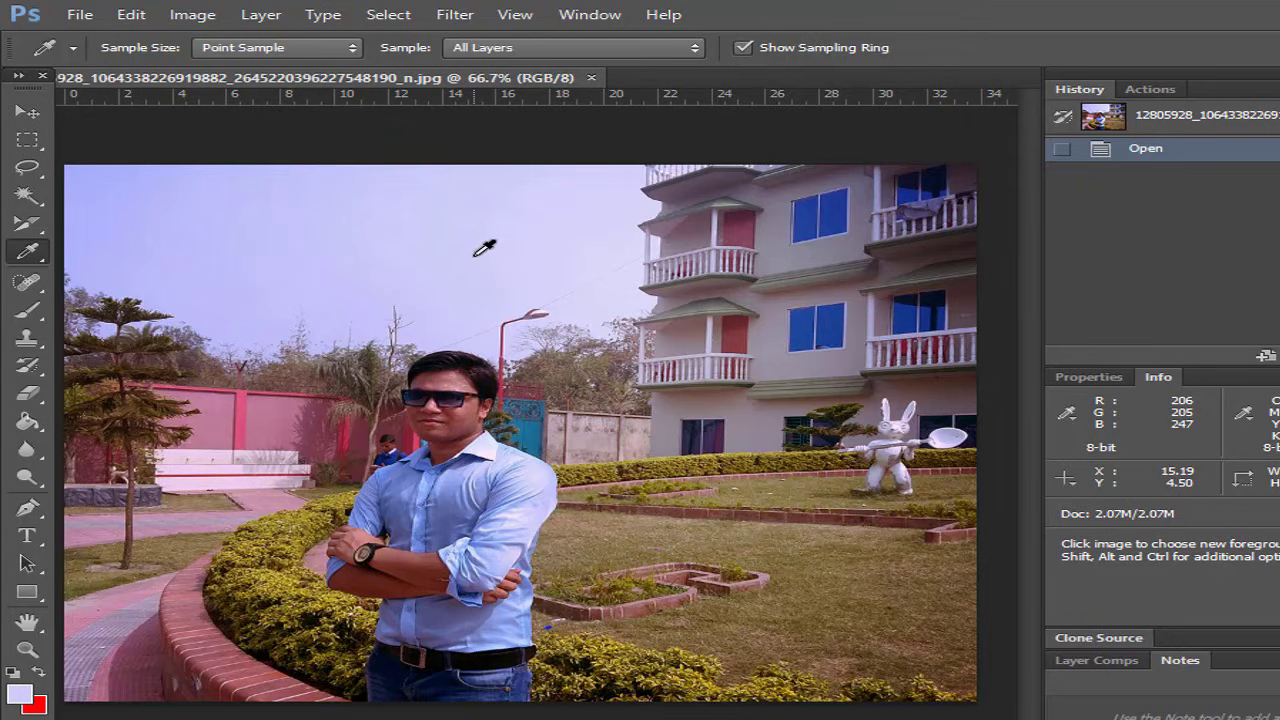
Step: Sample a building window, the lavender sky, the spoon and the jeans' dark navy
left_click(825, 216)
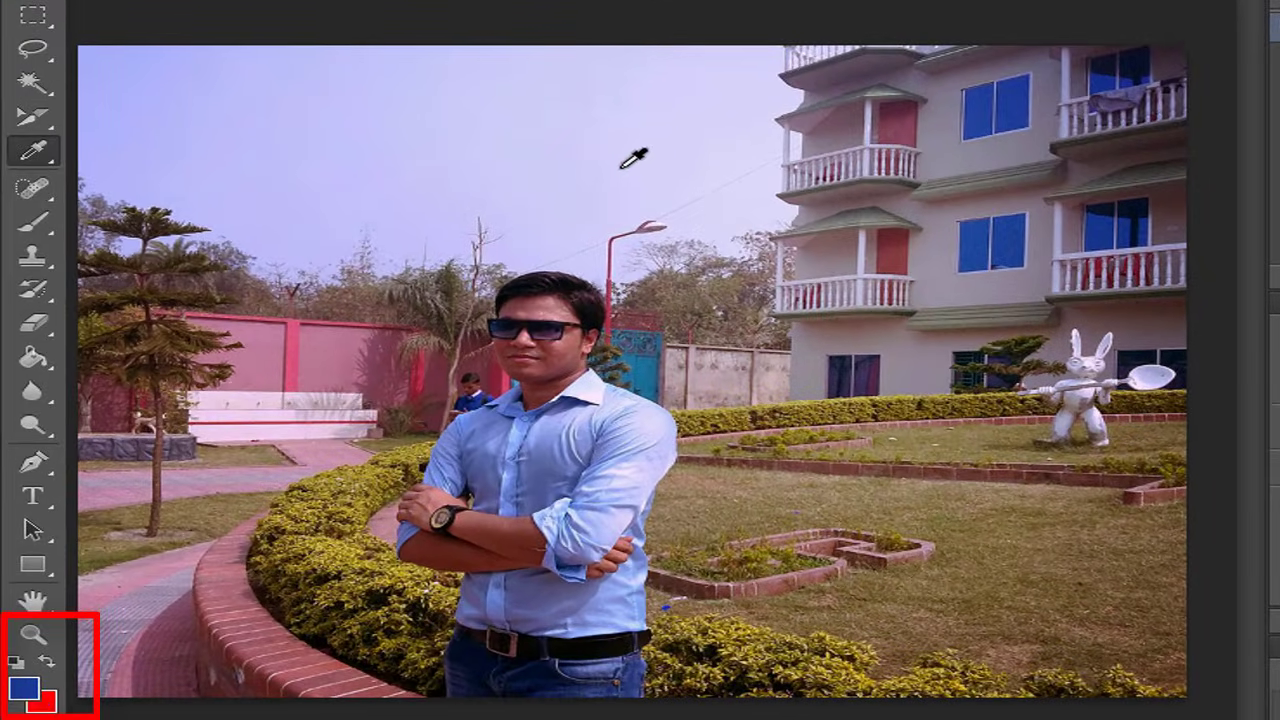
left_click(625, 140)
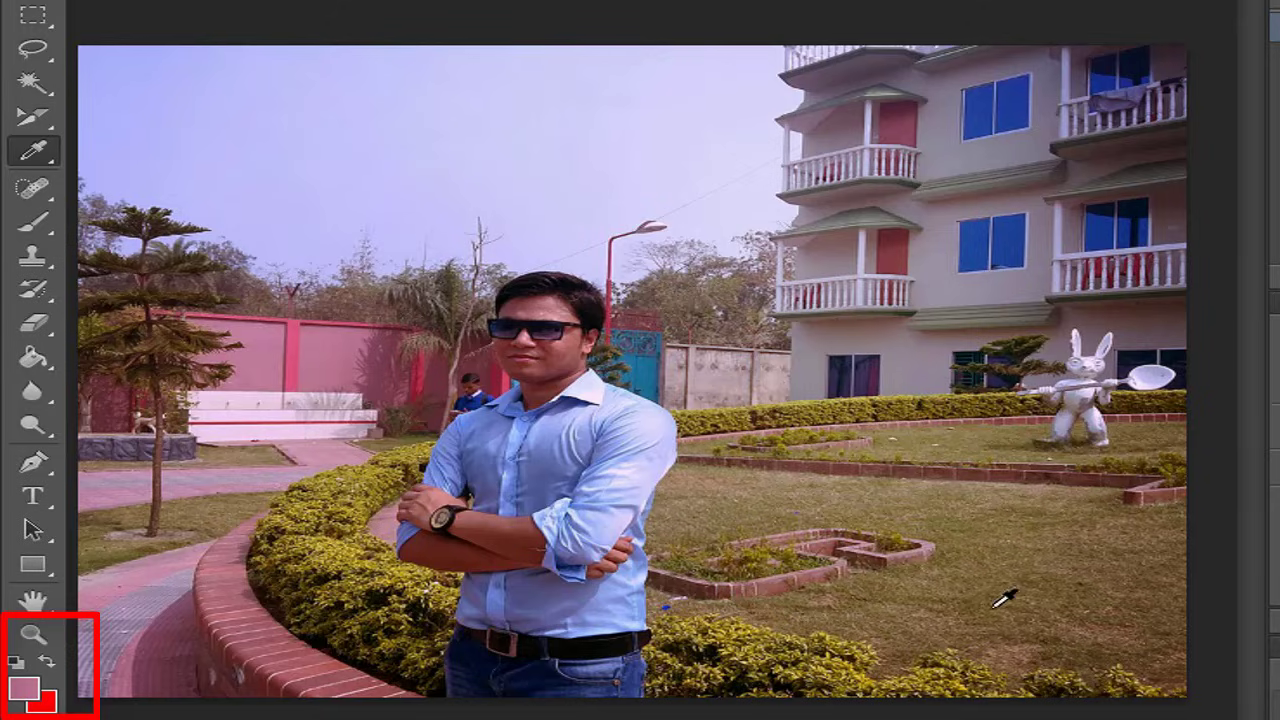
left_click(1160, 383)
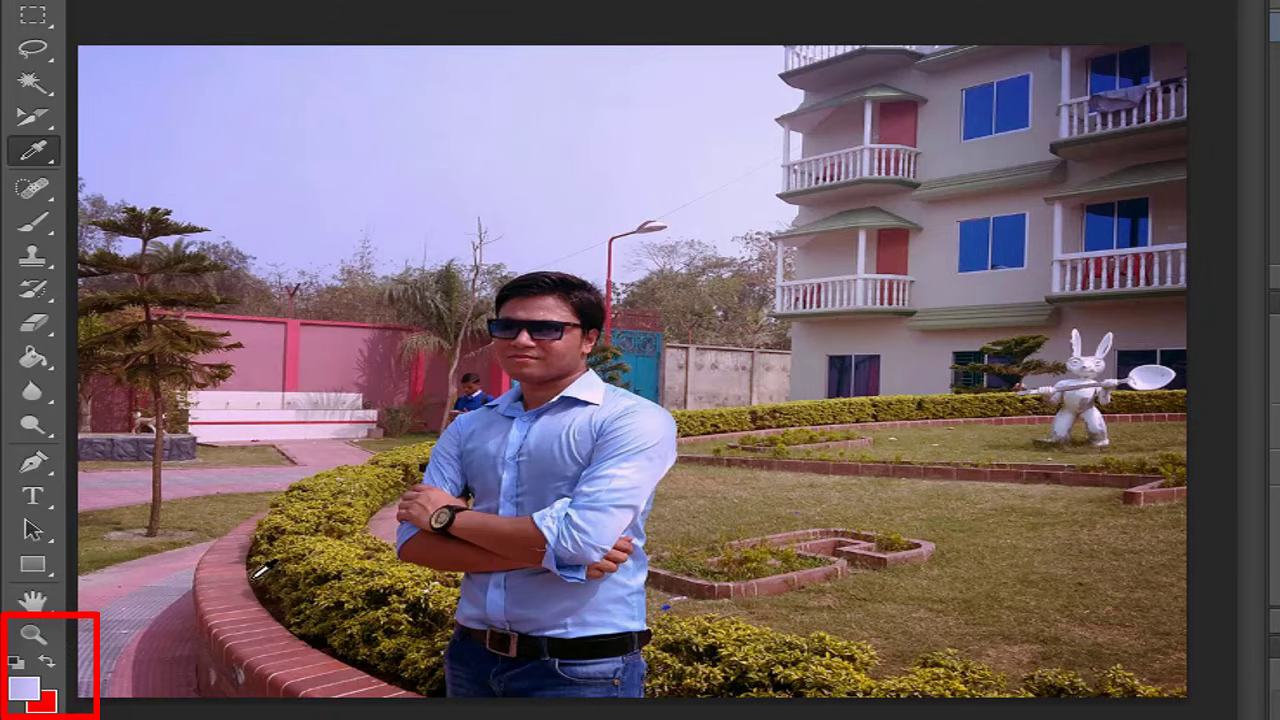
left_click(632, 664)
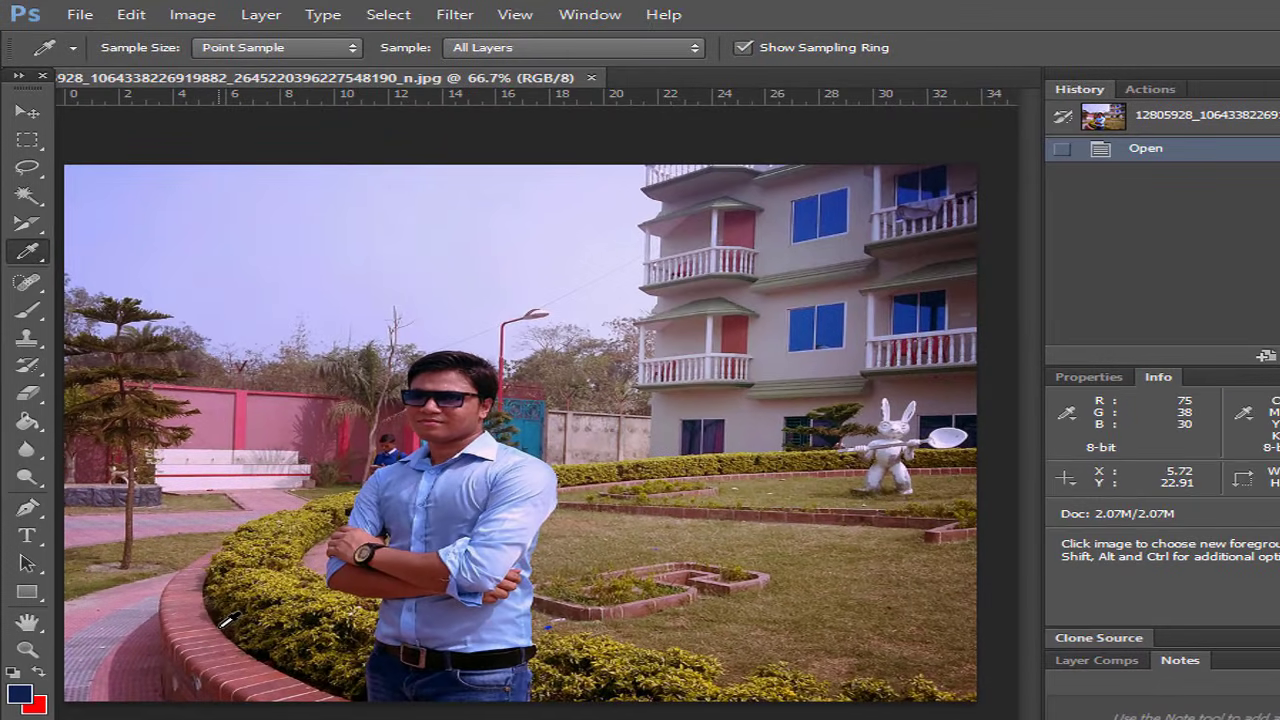
Step: Create a blank Untitled-1 document with Ctrl+N, then return to the garden photo
key("ctrl+n")
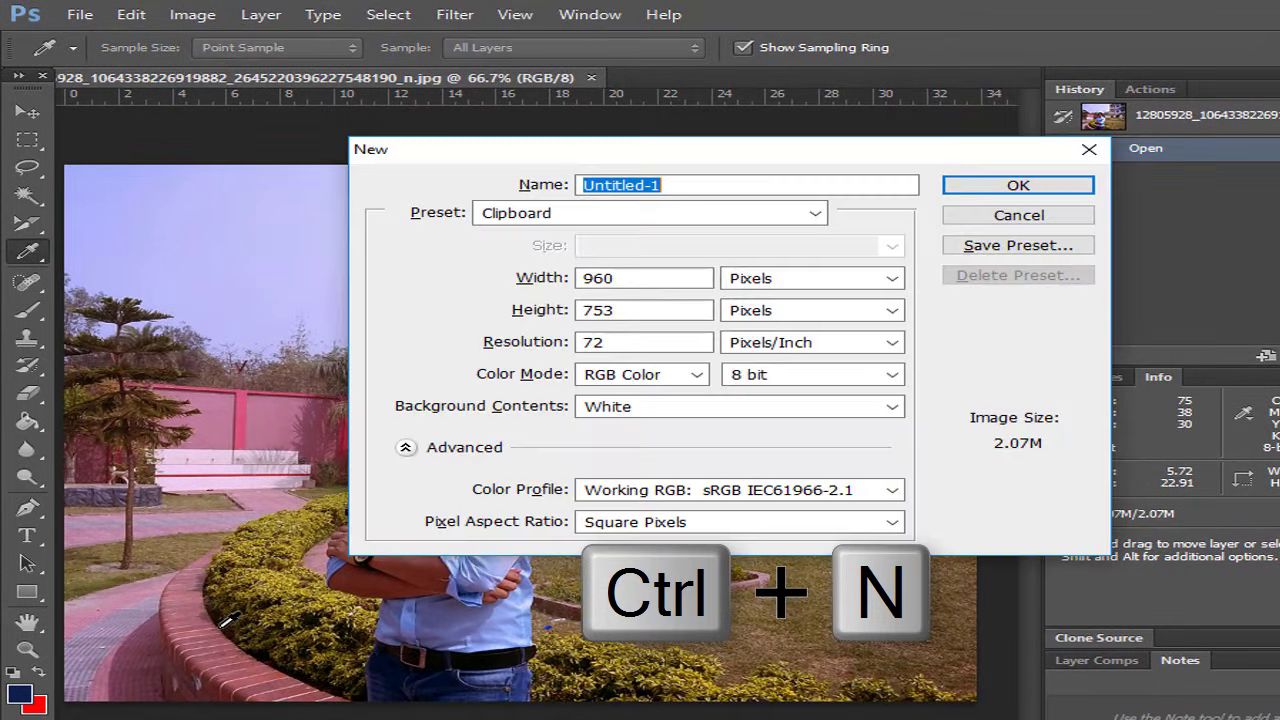
left_click(990, 190)
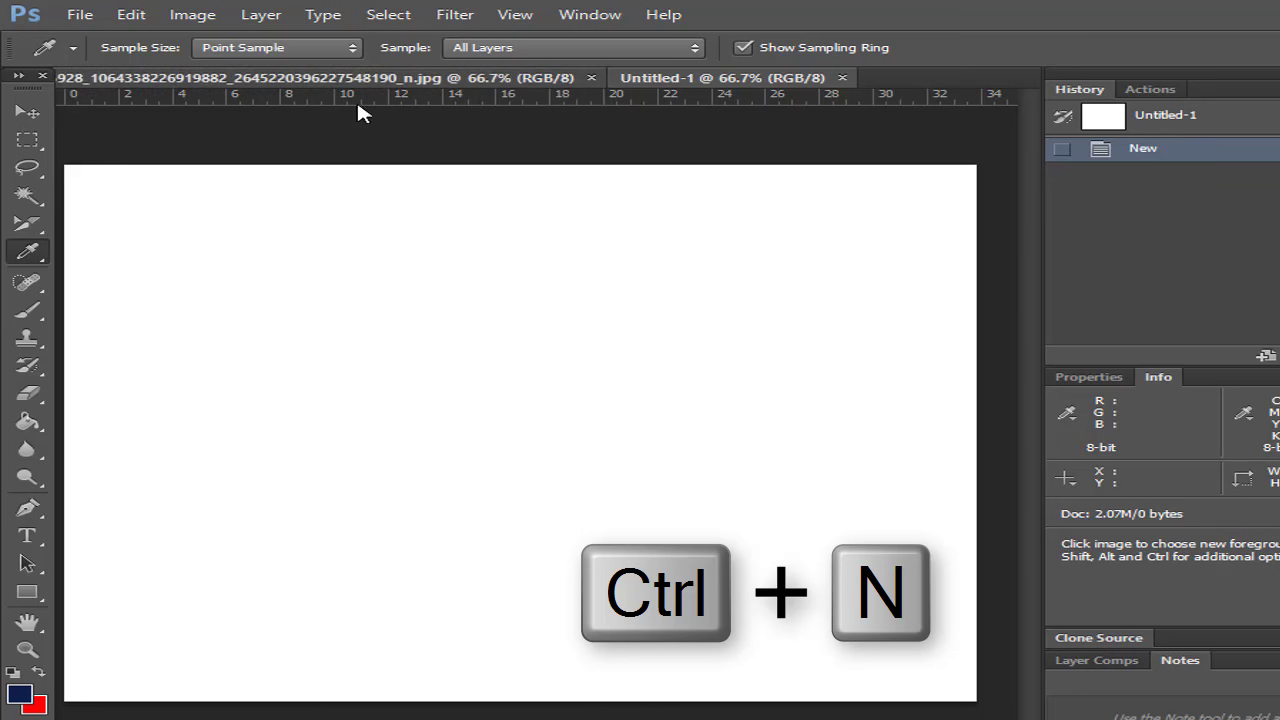
left_click(342, 78)
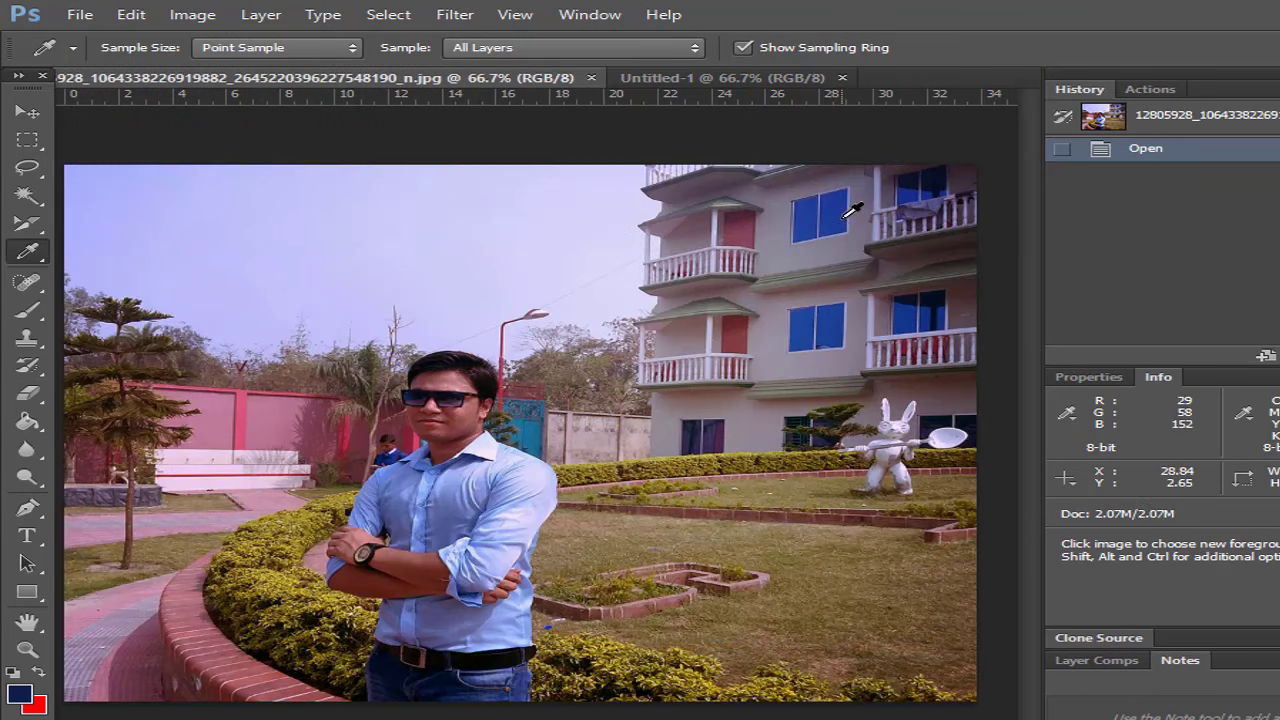
Step: Set the foreground colour to medium blue 3e5182 and keep the Eyedropper Tool active
left_click(20, 692)
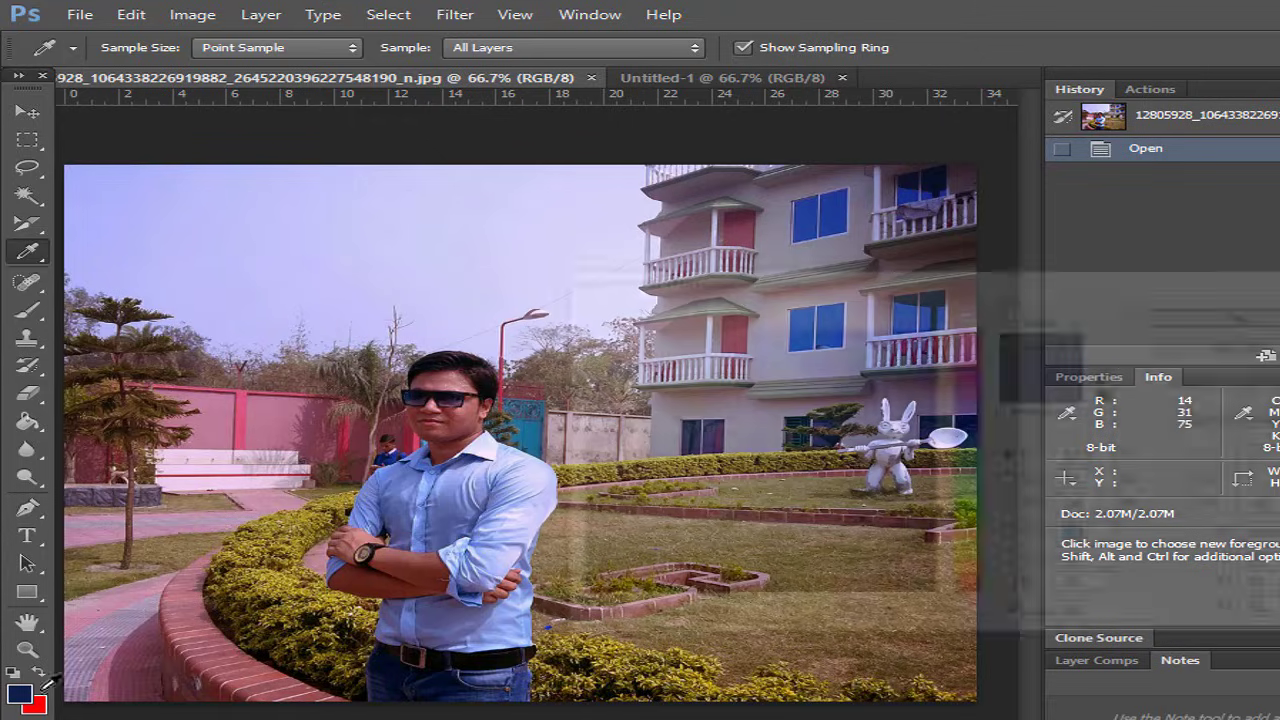
left_click_drag(838, 284, 891, 327)
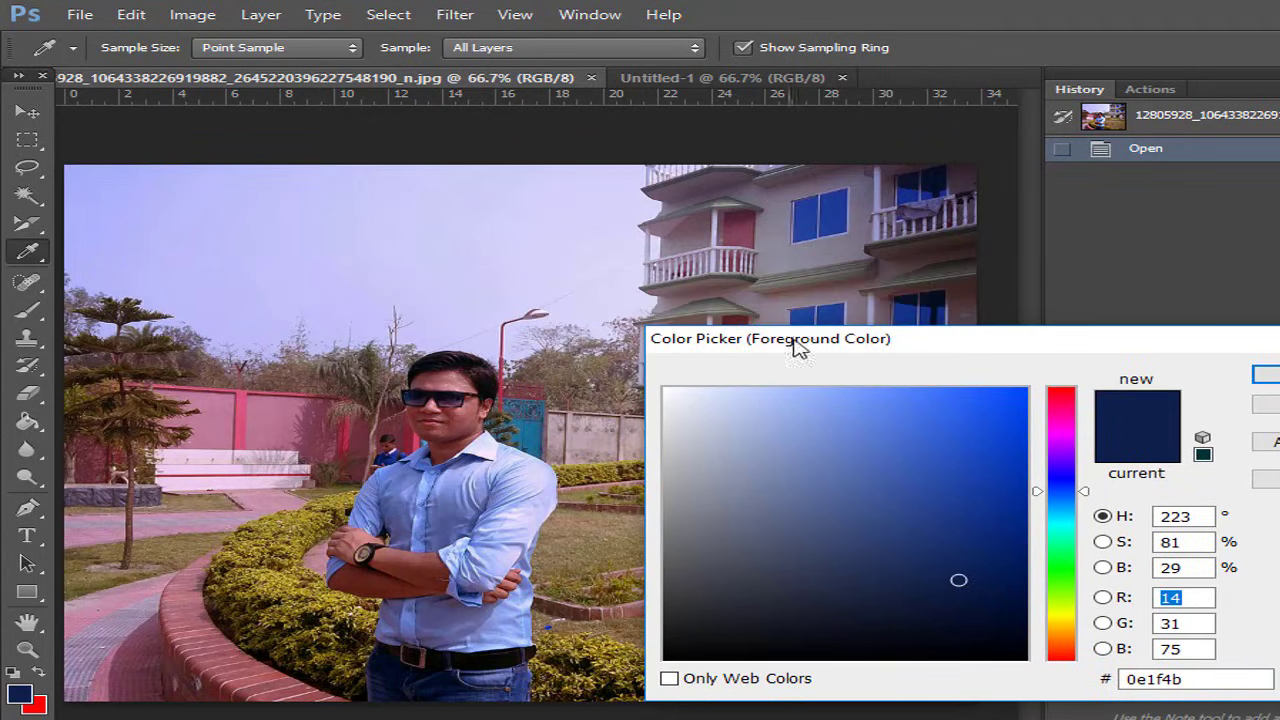
mouse_move(851, 491)
left_mouse_down()
mouse_move(829, 469)
mouse_move(866, 446)
mouse_move(846, 517)
mouse_move(894, 513)
left_mouse_up()
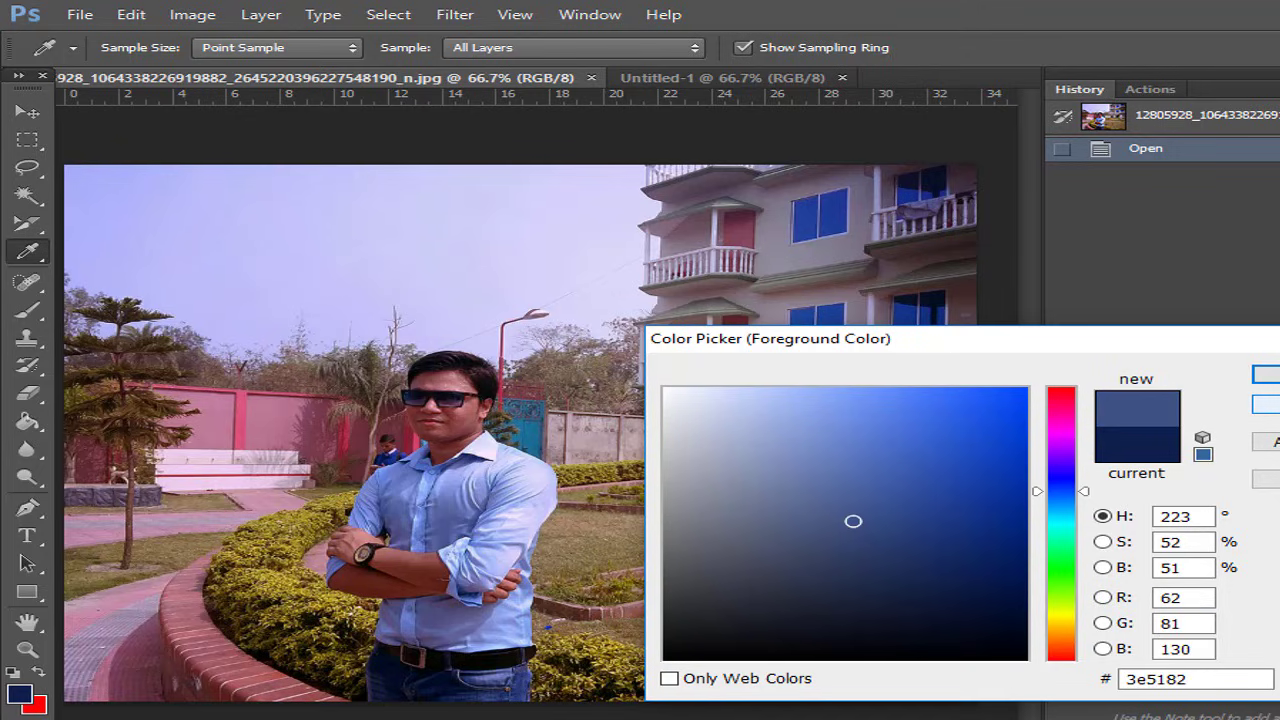
key("Return")
right_click(28, 253)
left_click(180, 251)
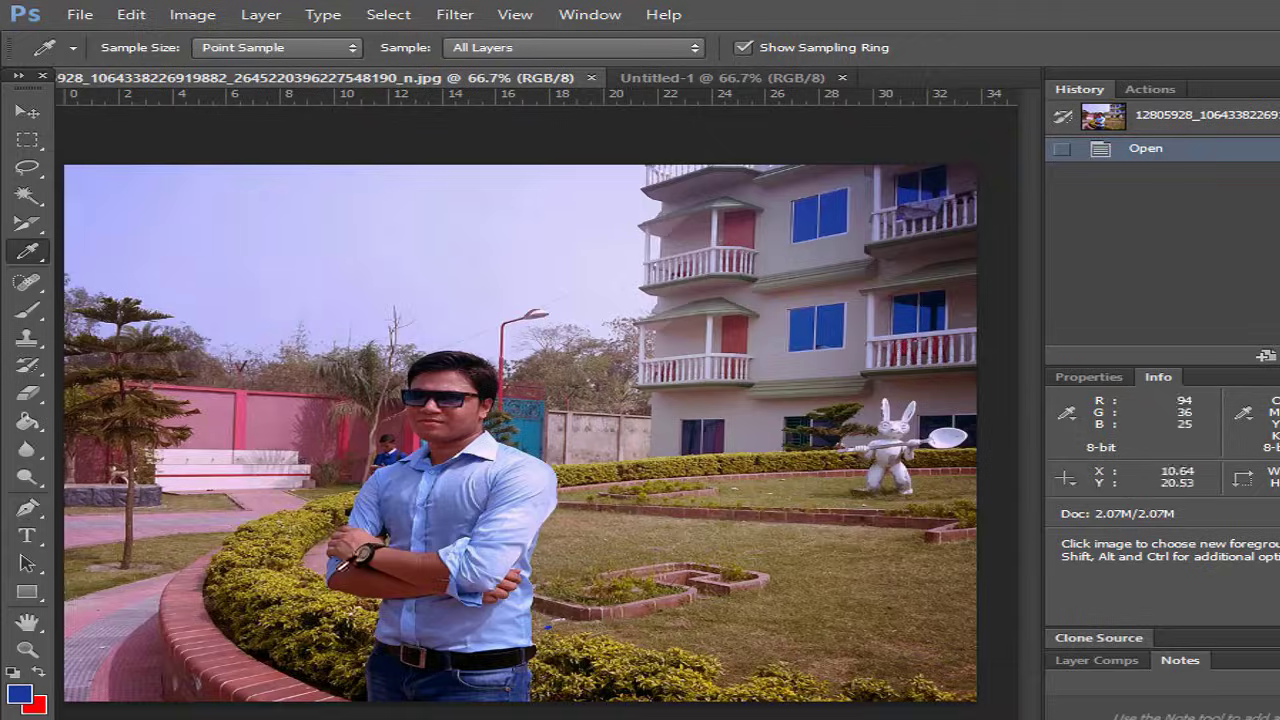
Step: Draw a blue-filled rectangle in the Untitled-1 document
left_click(677, 79)
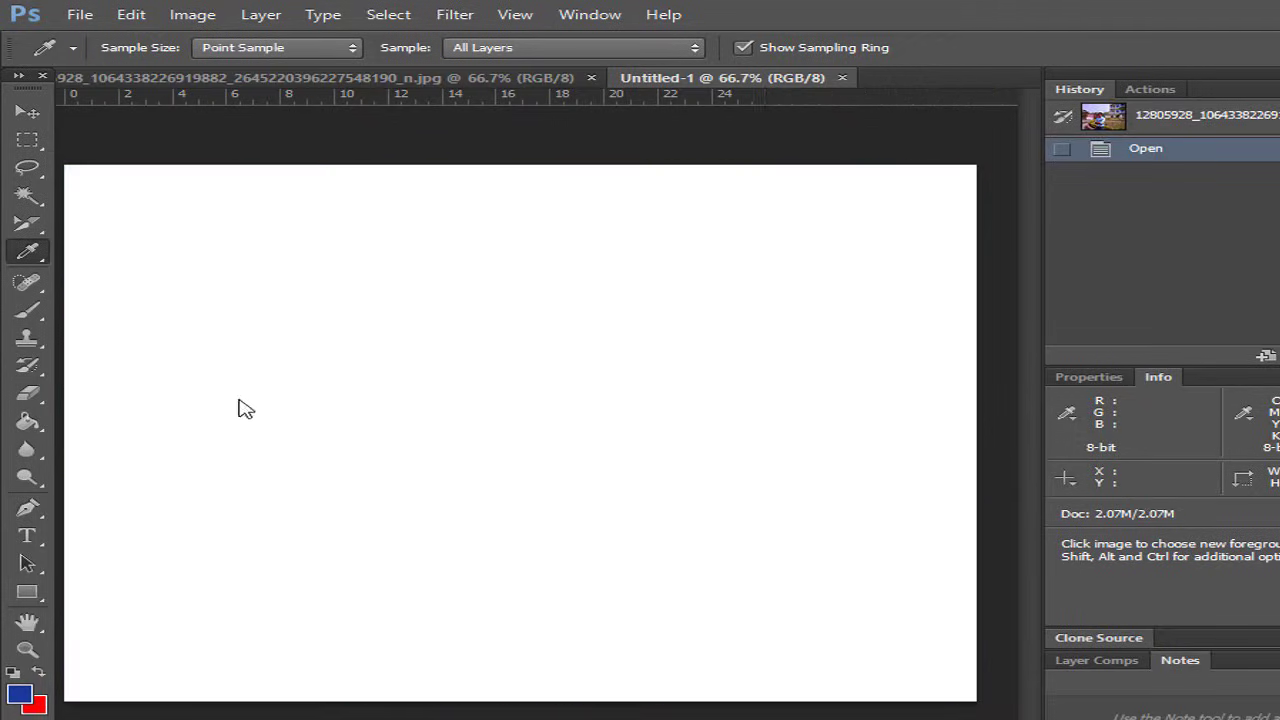
left_click(27, 592)
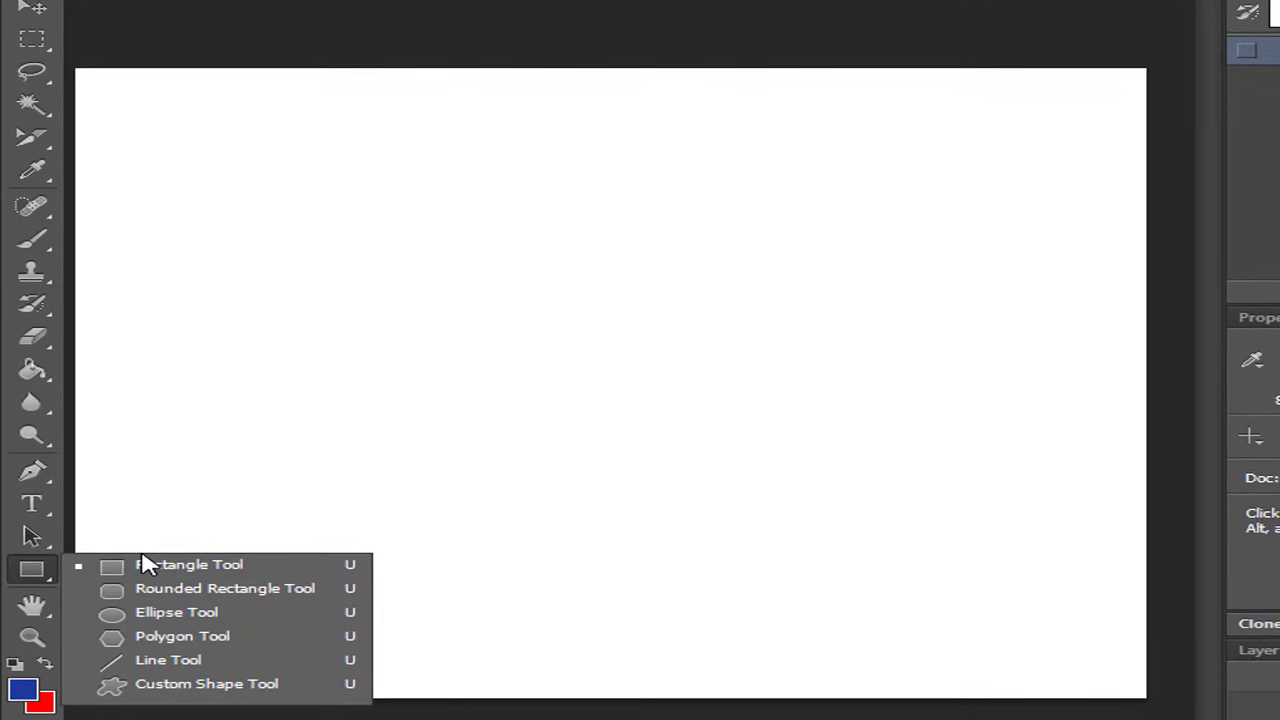
left_click(149, 580)
left_click_drag(294, 334, 672, 546)
left_click_drag(748, 526, 750, 527)
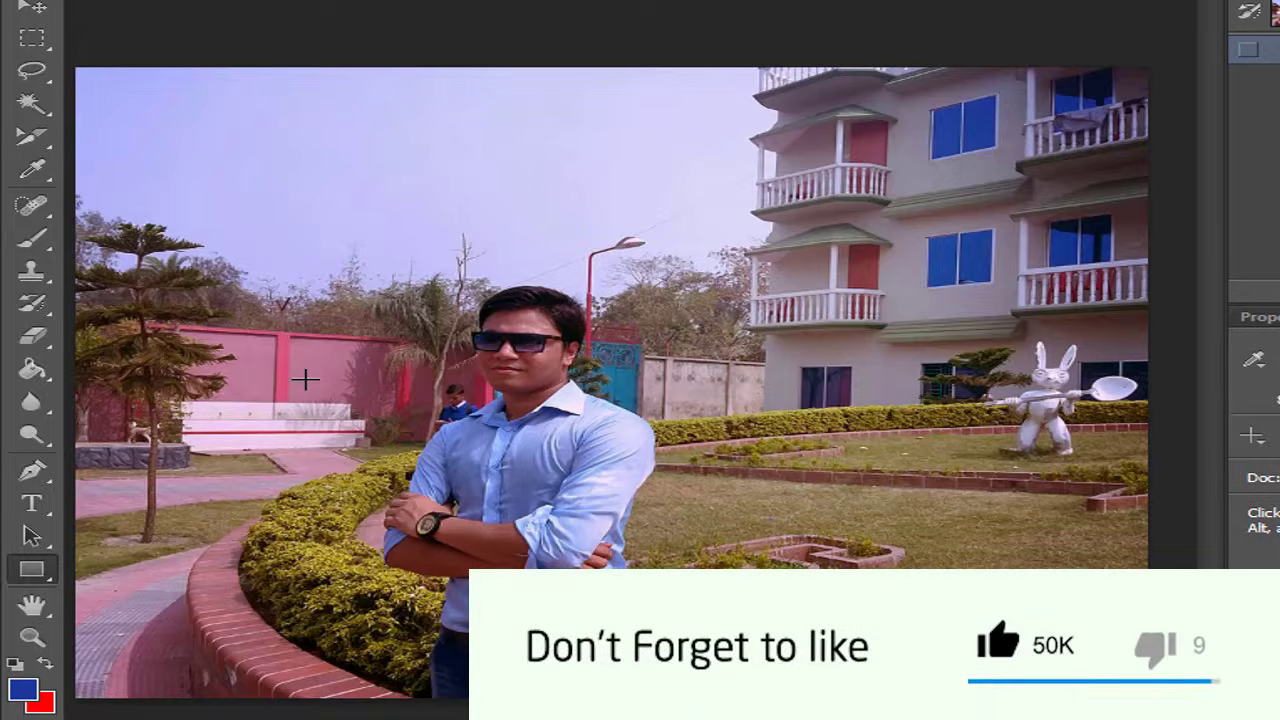
Step: Sample the pink wall colour as the foreground with the Eyedropper
right_click(28, 180)
left_click(170, 166)
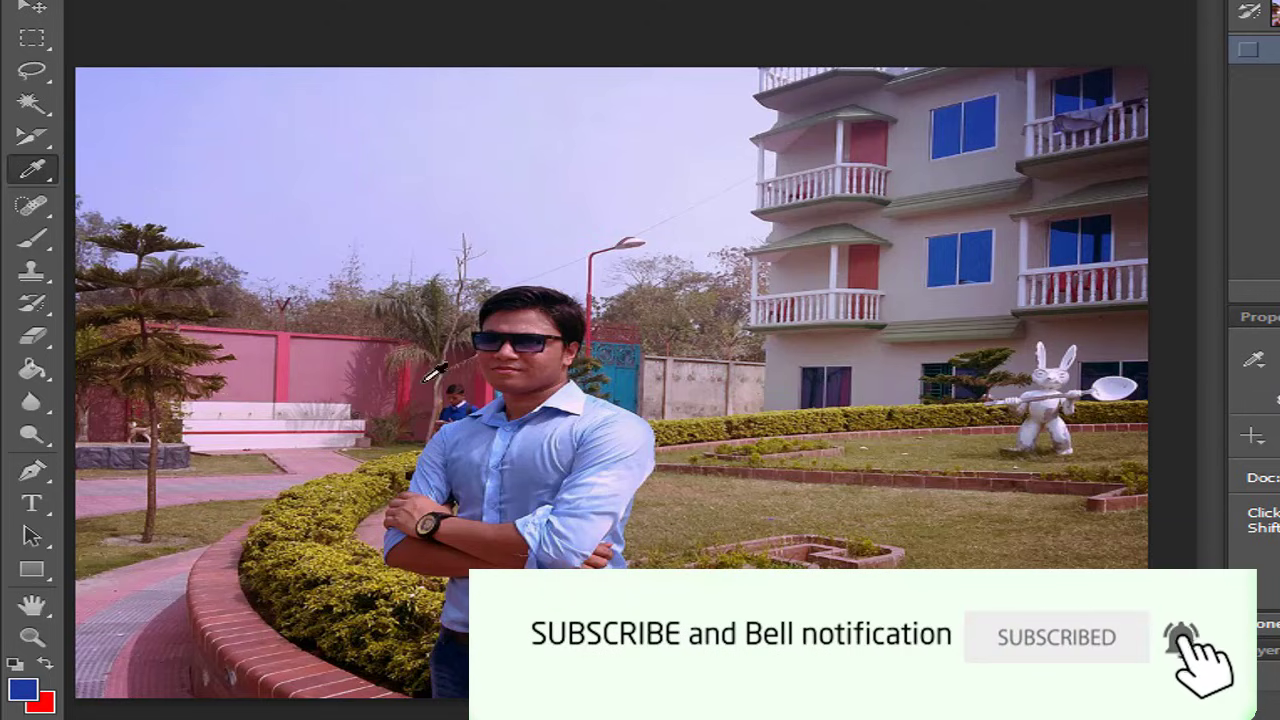
left_click(310, 366)
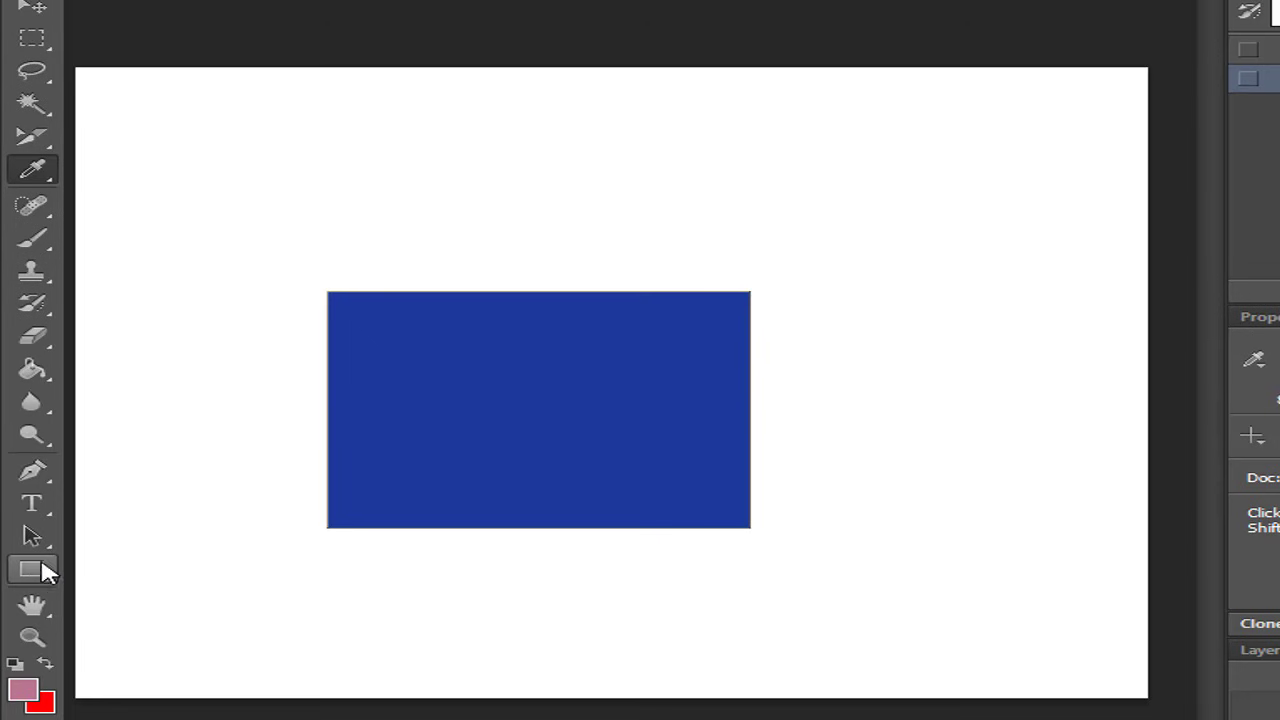
Step: Draw a top-right rectangle and fill it with the sampled pink using Alt+Backspace
left_click(36, 580)
left_click(125, 568)
left_click_drag(623, 121, 1028, 246)
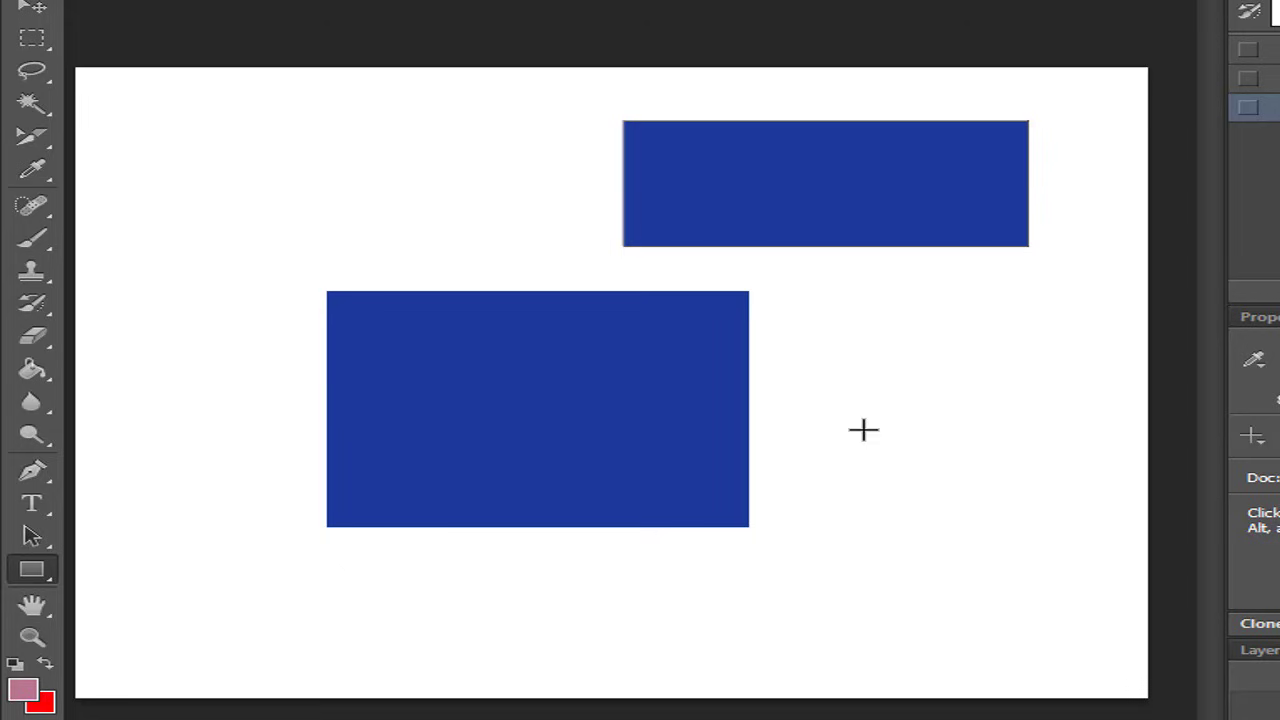
key("alt+BackSpace")
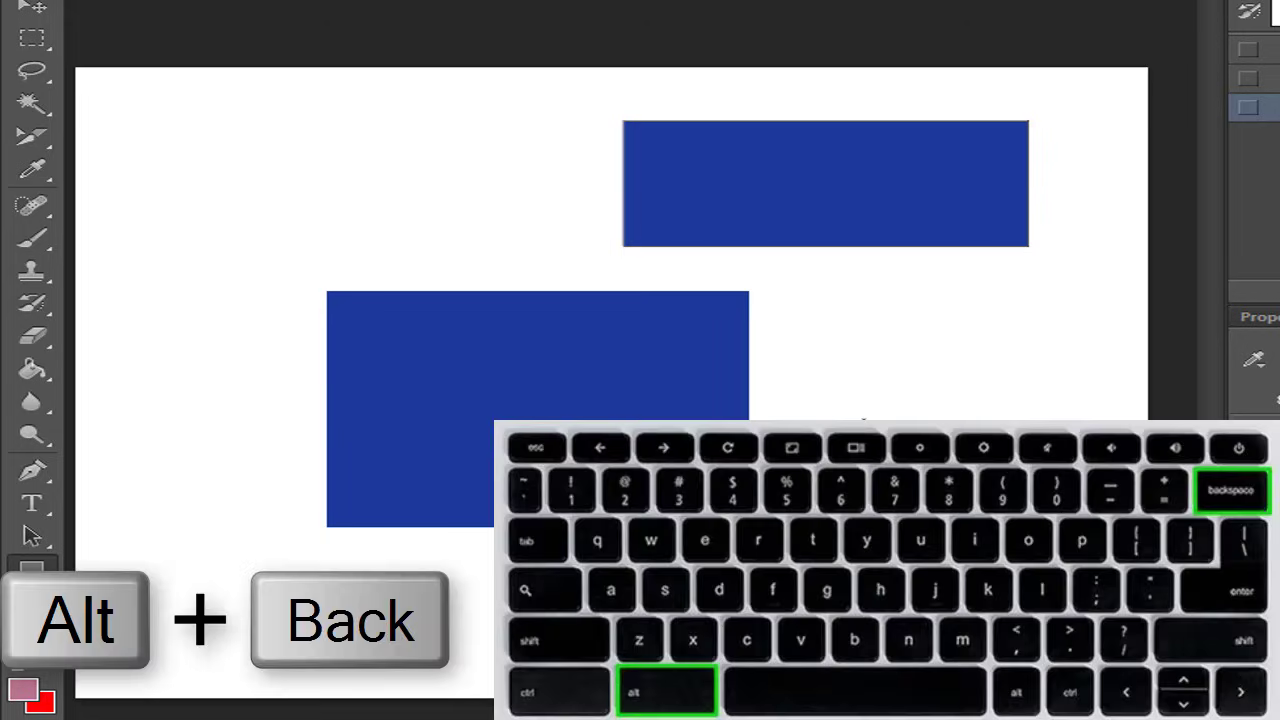
key("alt+BackSpace")
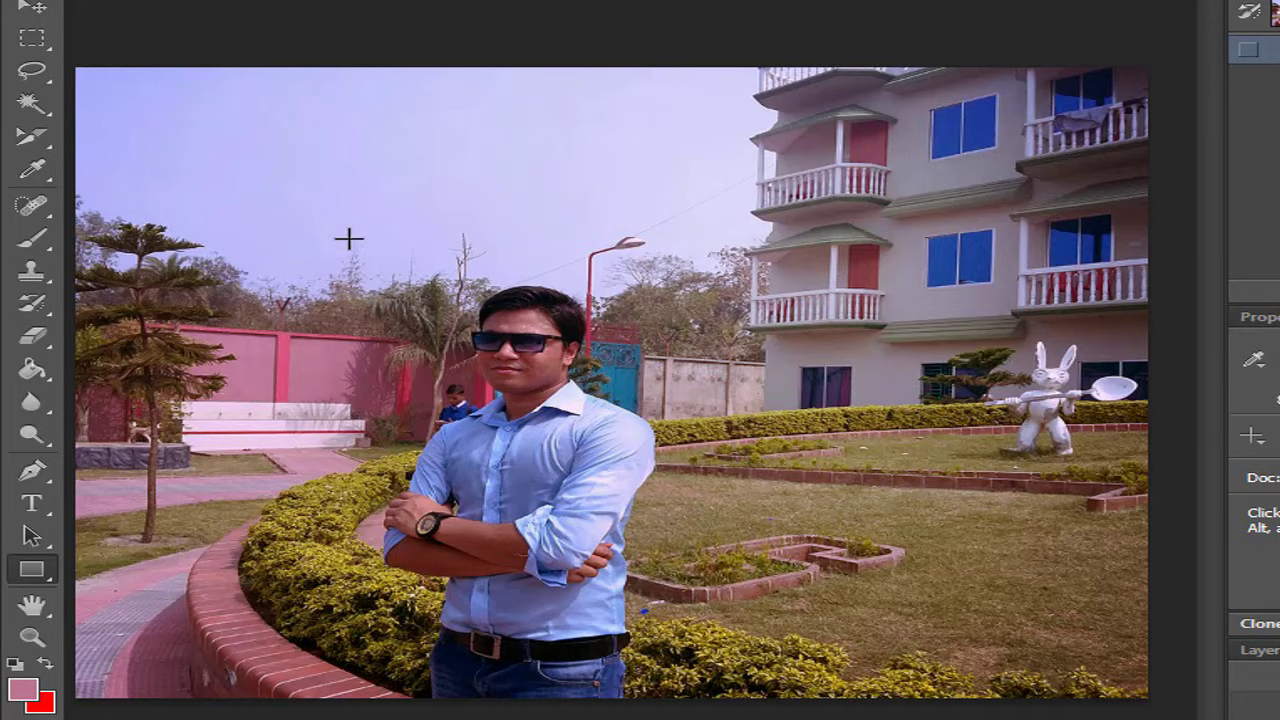
Step: Open the foreground picker, sample shirt, window and tree, then confirm the jeans' dark navy 1f2c59
right_click(32, 170)
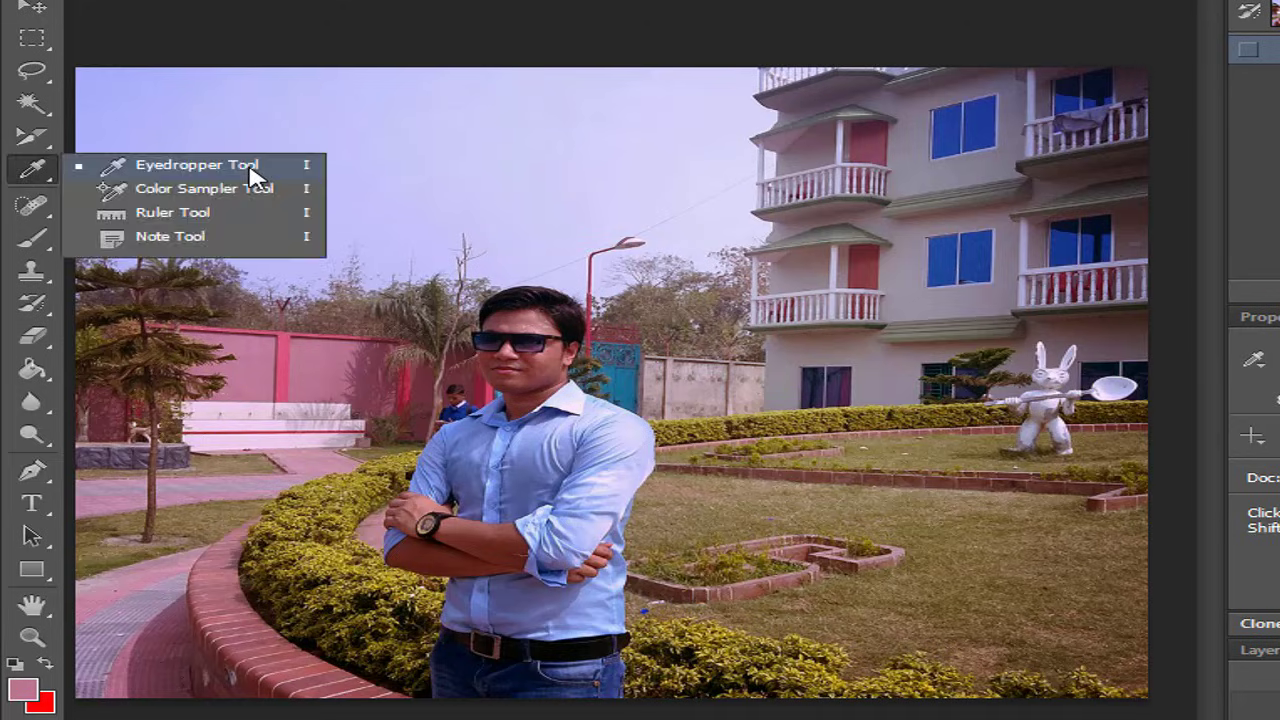
left_click(251, 171)
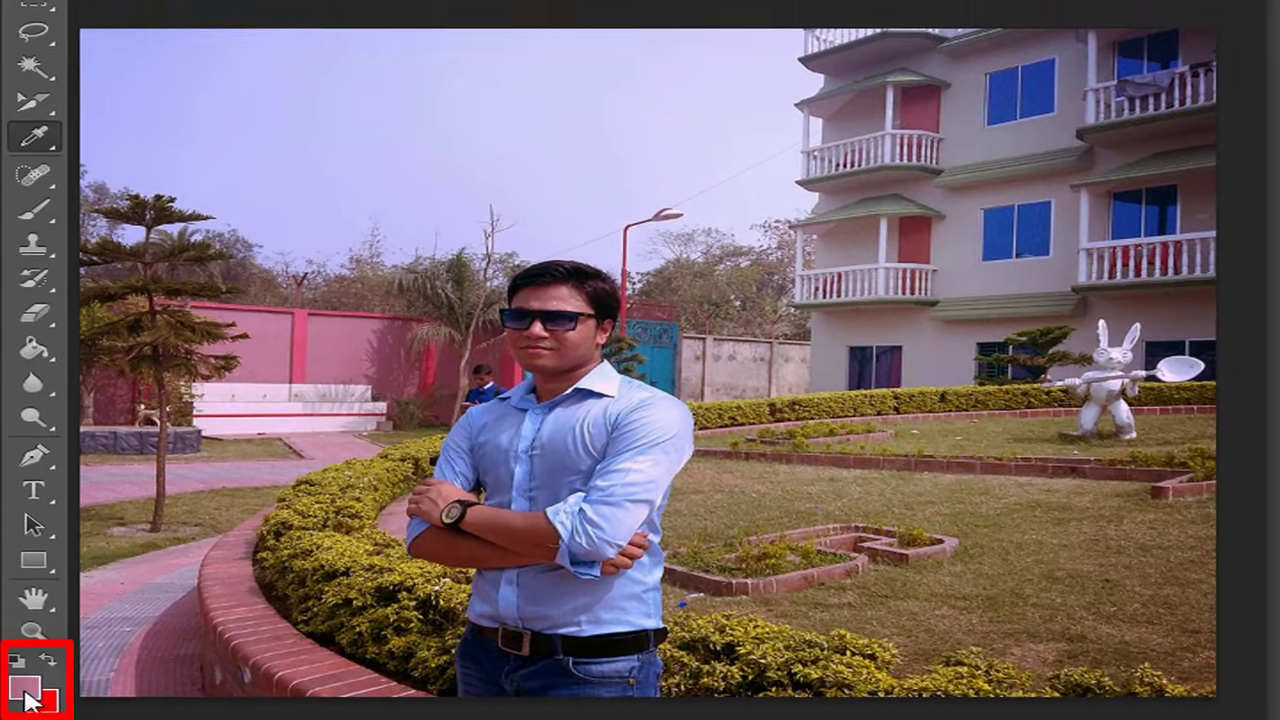
left_click(30, 682)
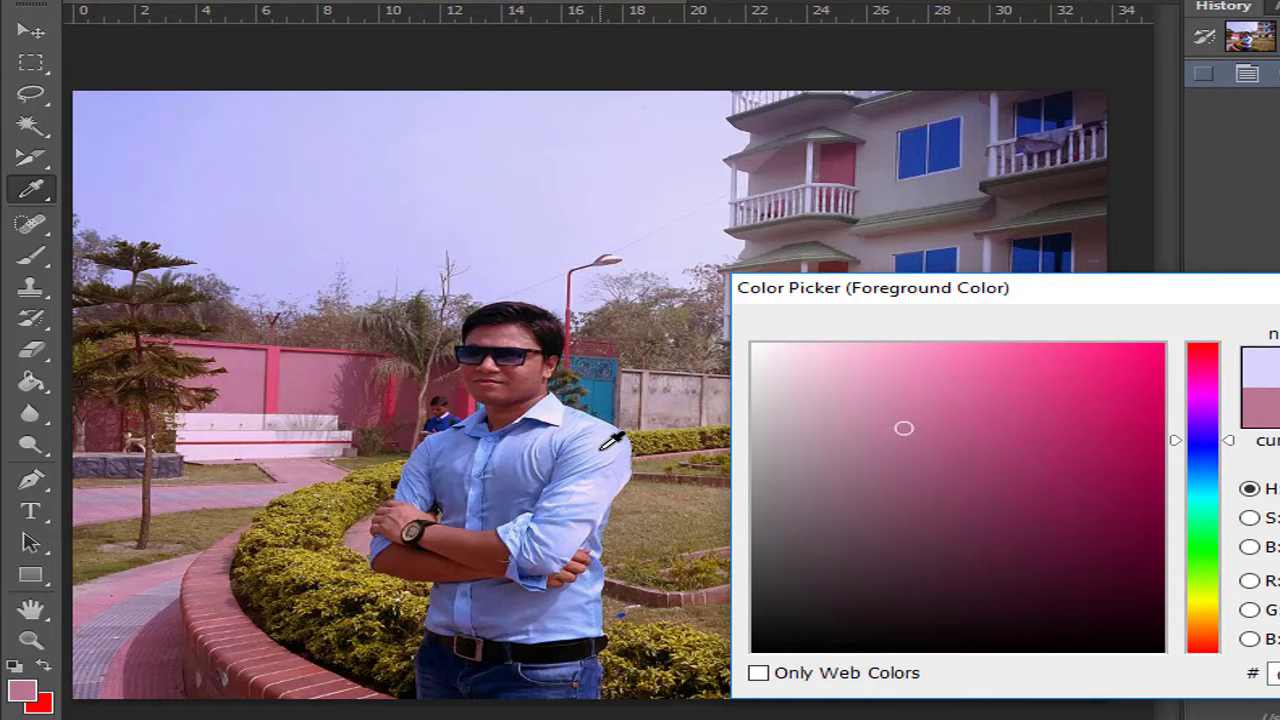
left_click(600, 452)
left_click(966, 128)
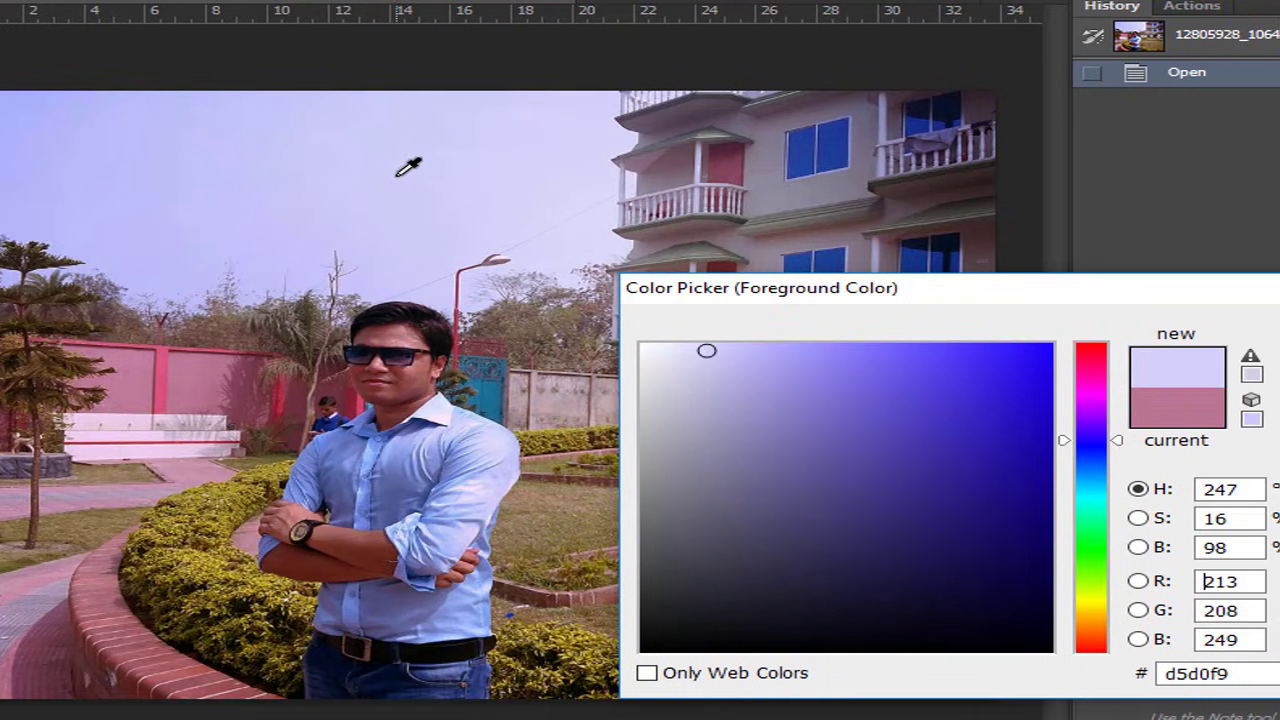
left_click_drag(398, 176, 46, 375)
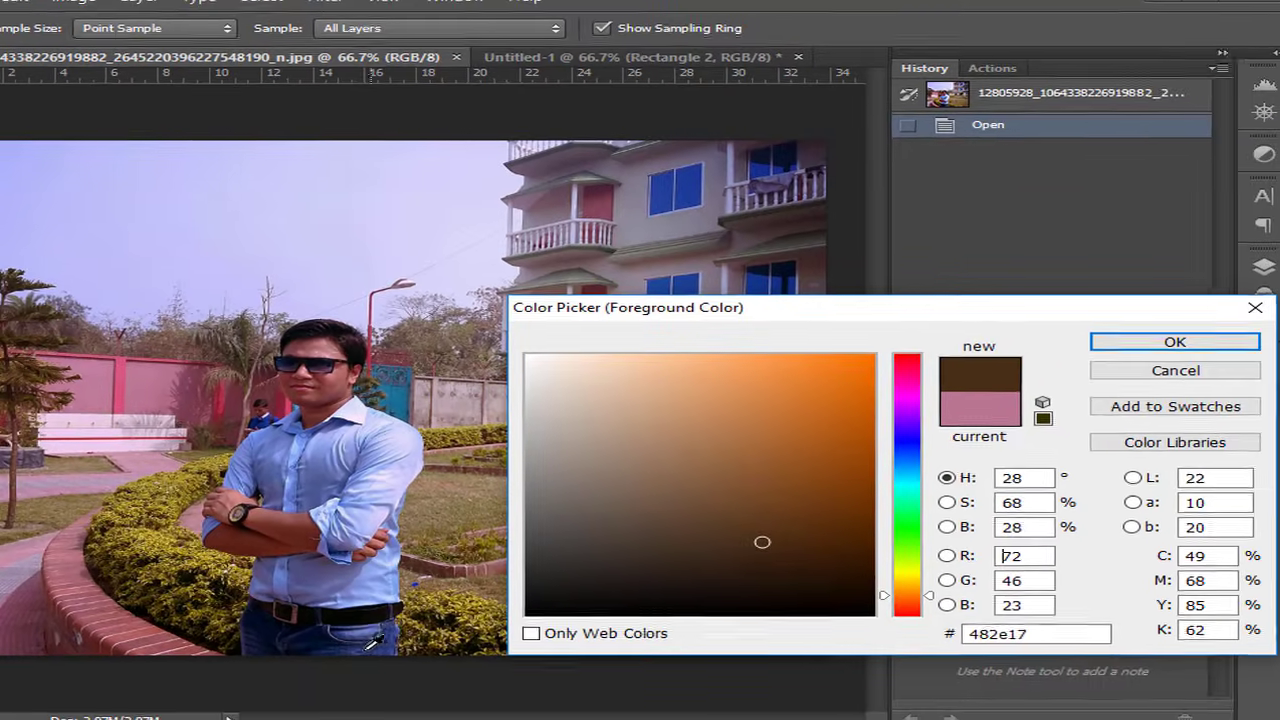
left_click(358, 645)
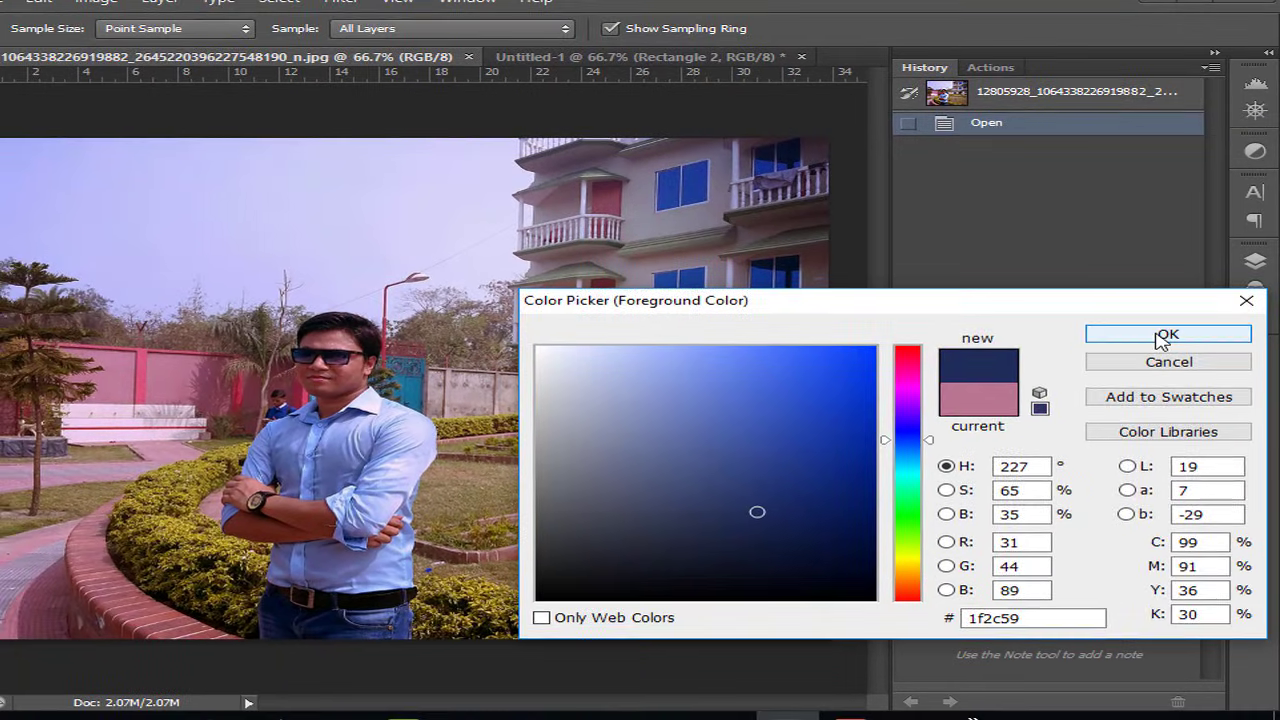
left_click(1140, 342)
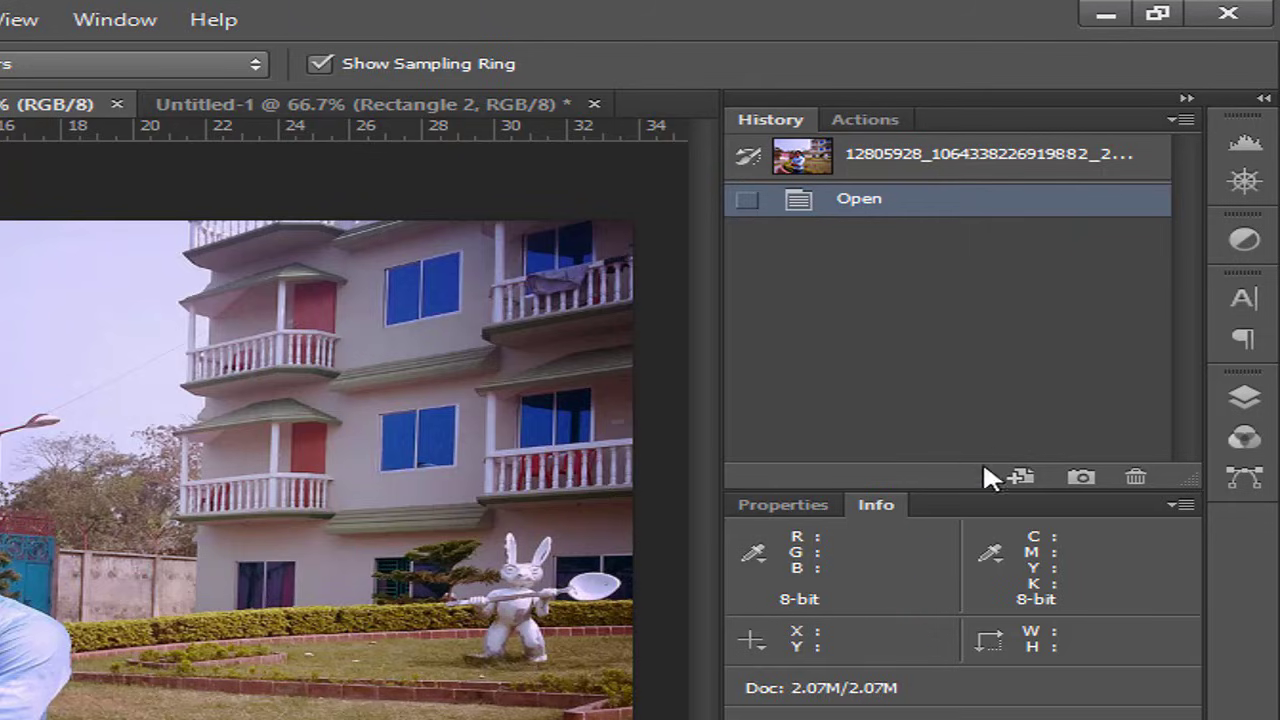
Step: Switch to the Info panel to read RGB, CMYK and X/Y values over the photo
left_click(783, 508)
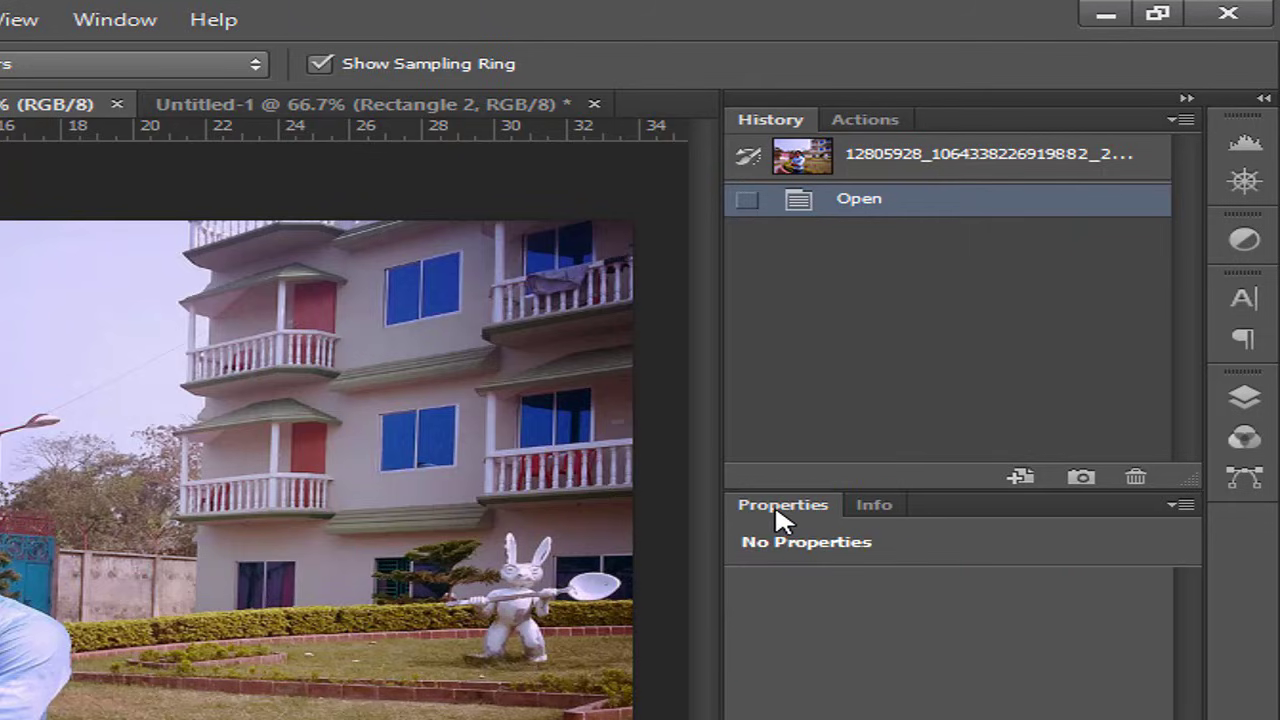
left_click(878, 505)
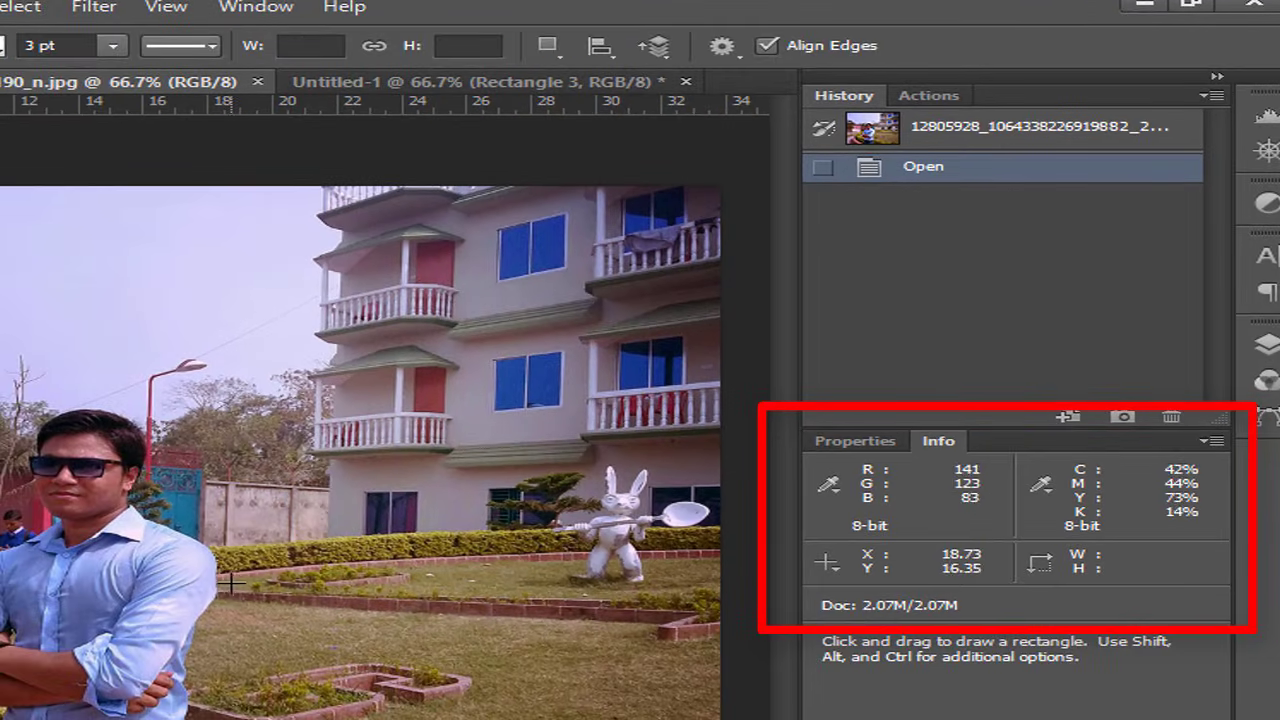
scroll(205, 540, "up", 1)
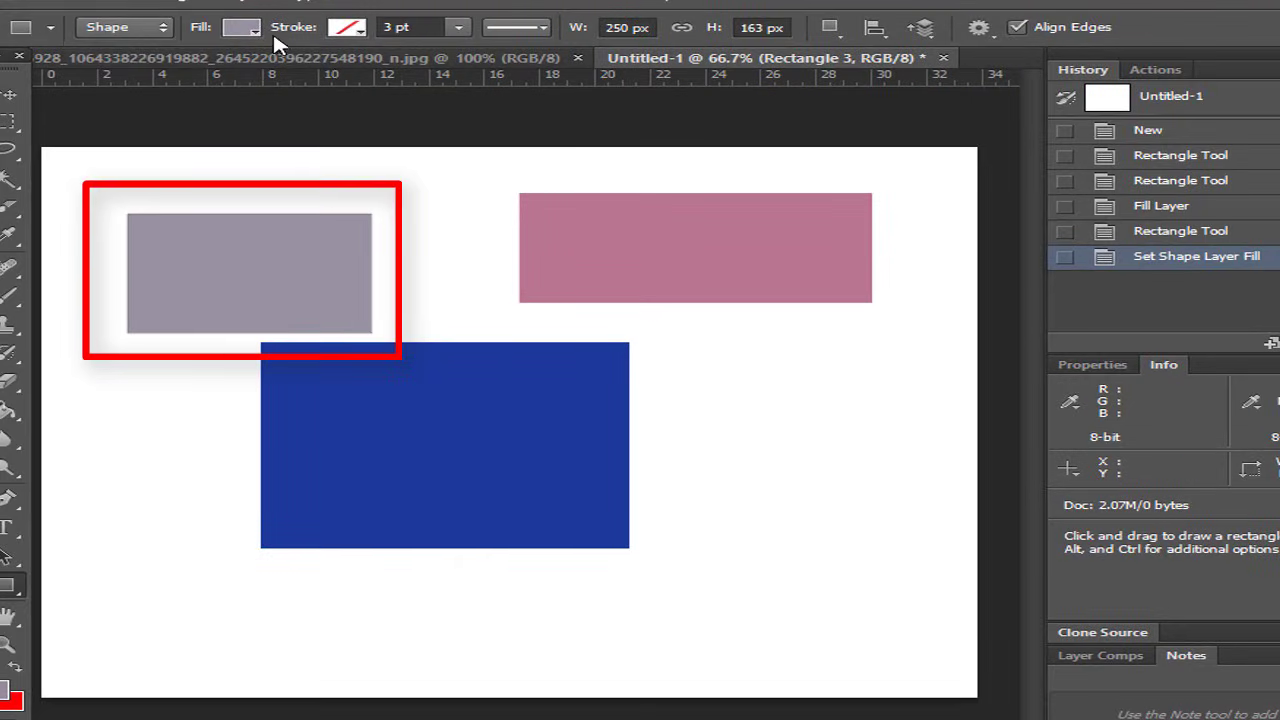
Step: Refill the third rectangle with steel blue R 28, G 109, B 154, then fit the photo on screen
left_click(177, 34)
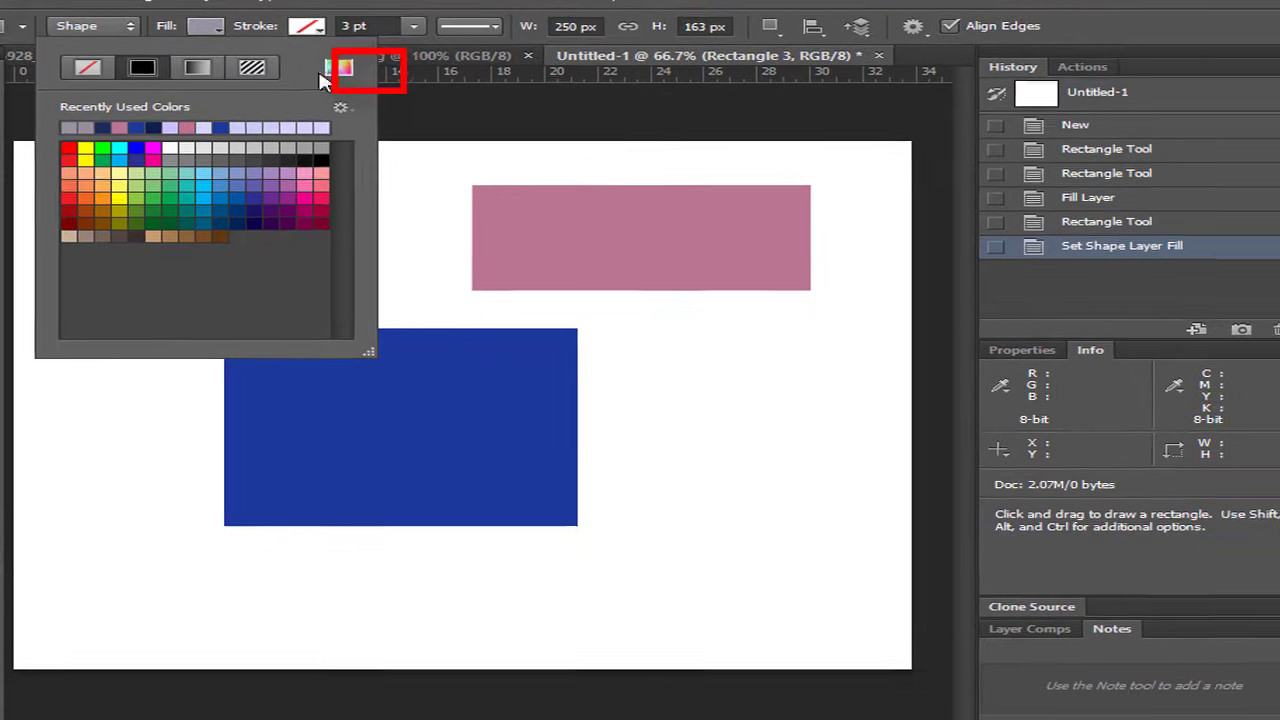
left_click(376, 69)
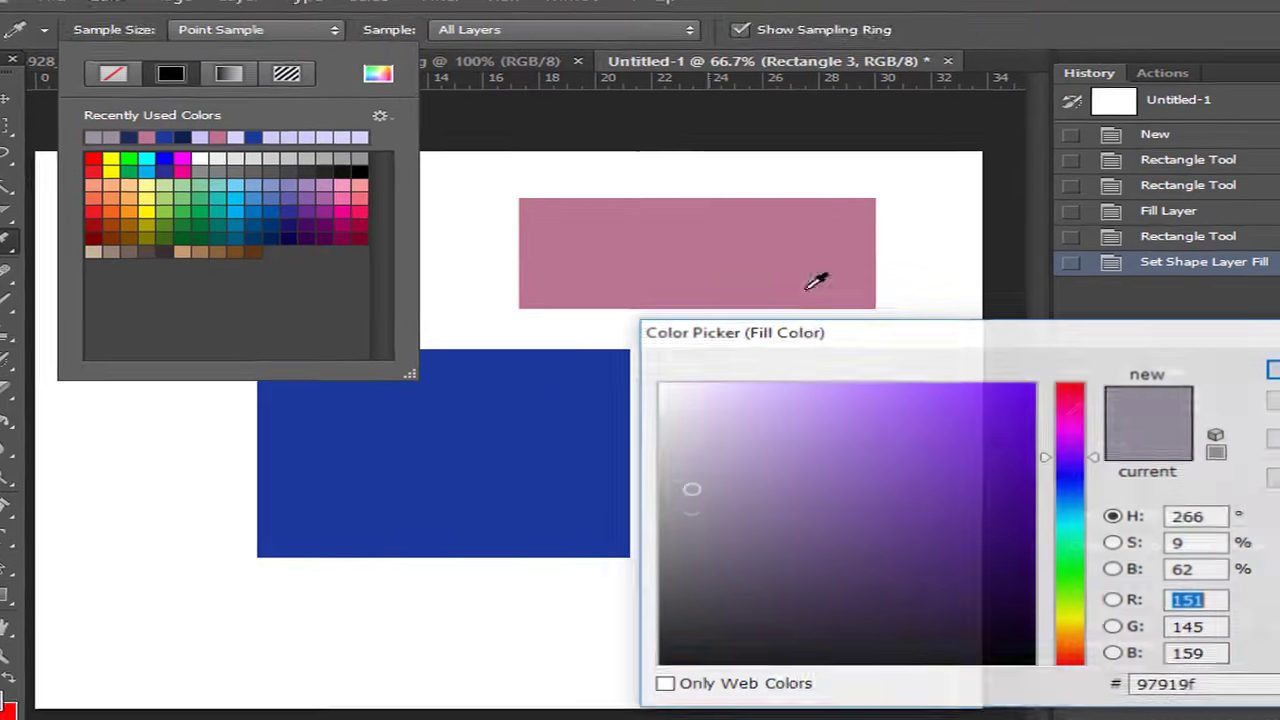
type("28")
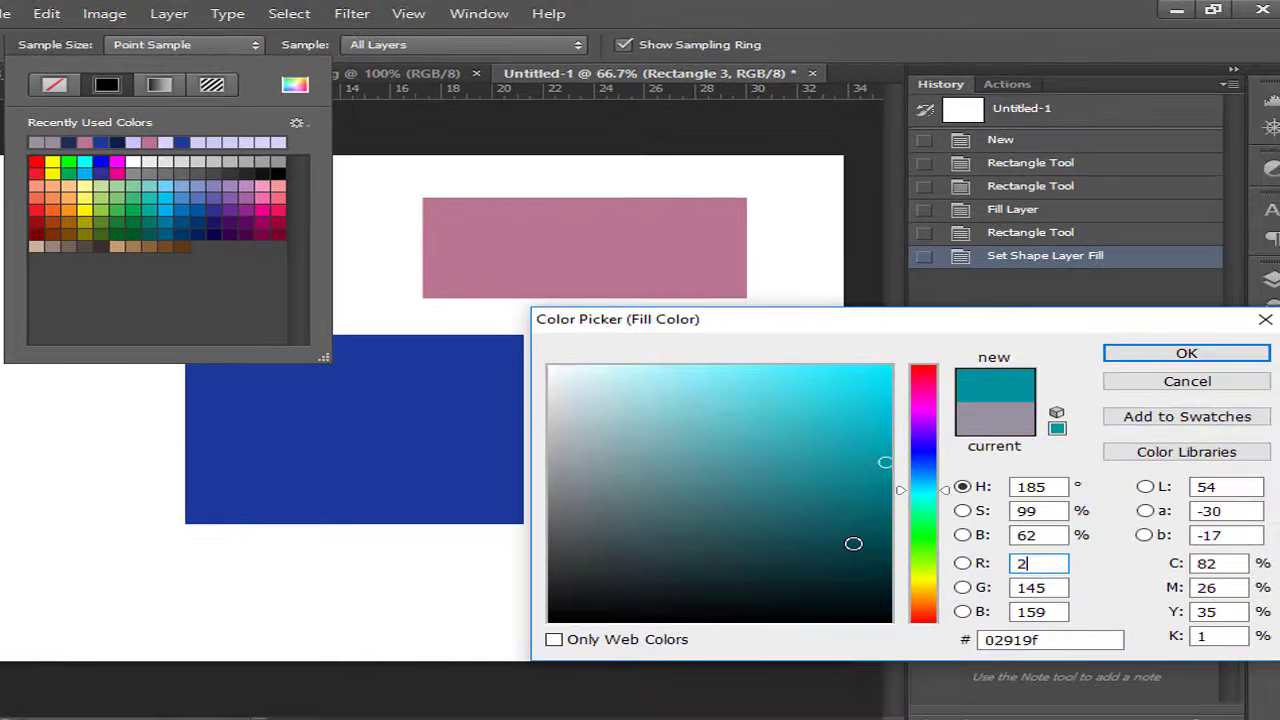
key("Tab")
type("109")
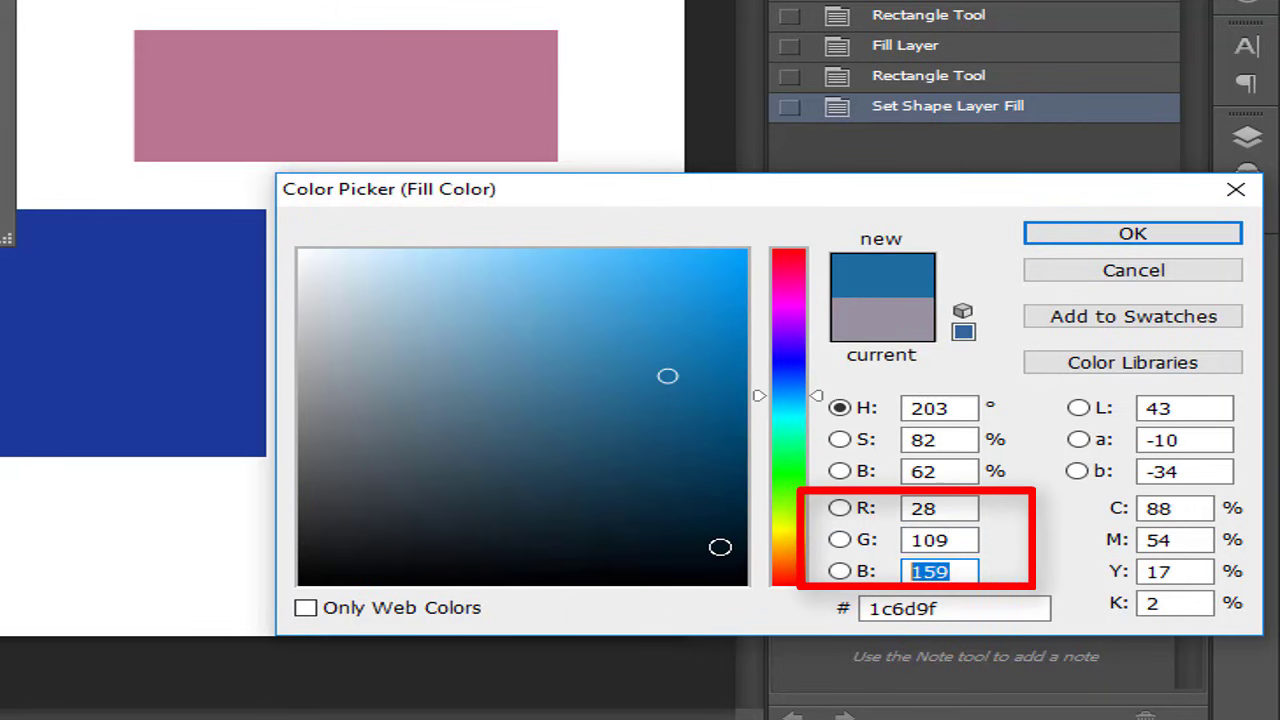
type("154")
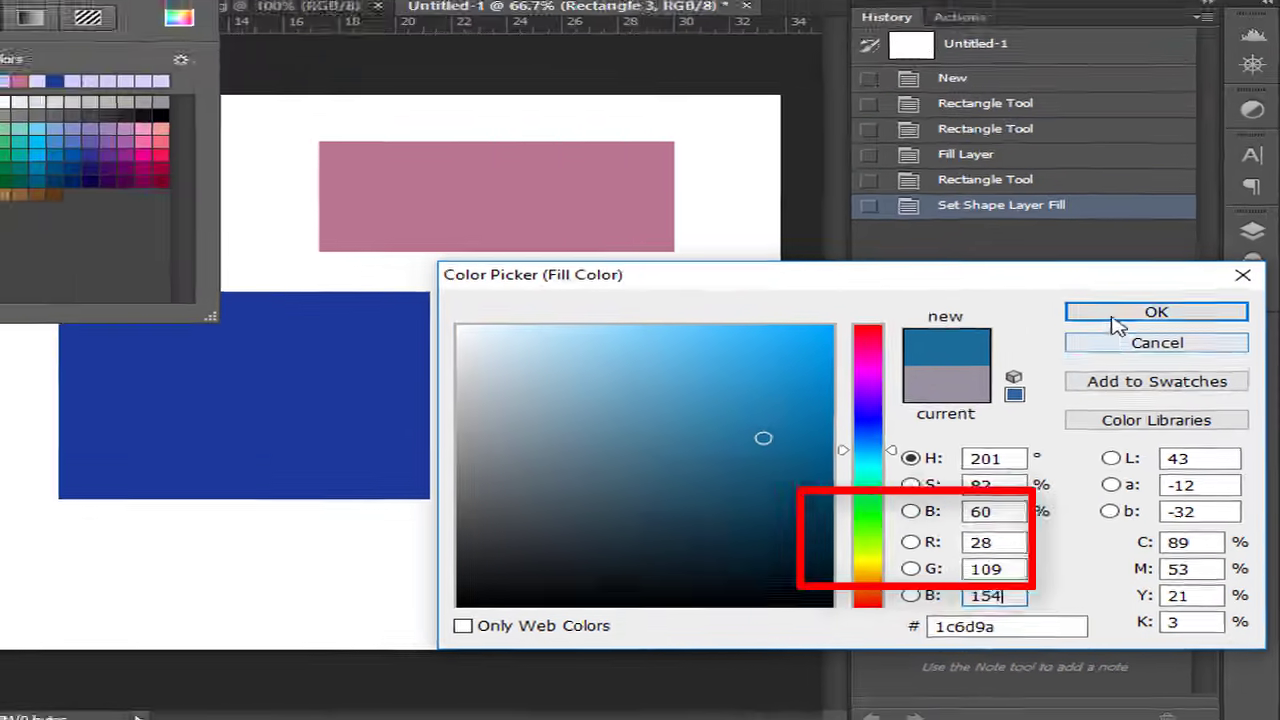
left_click(1118, 318)
key("Return")
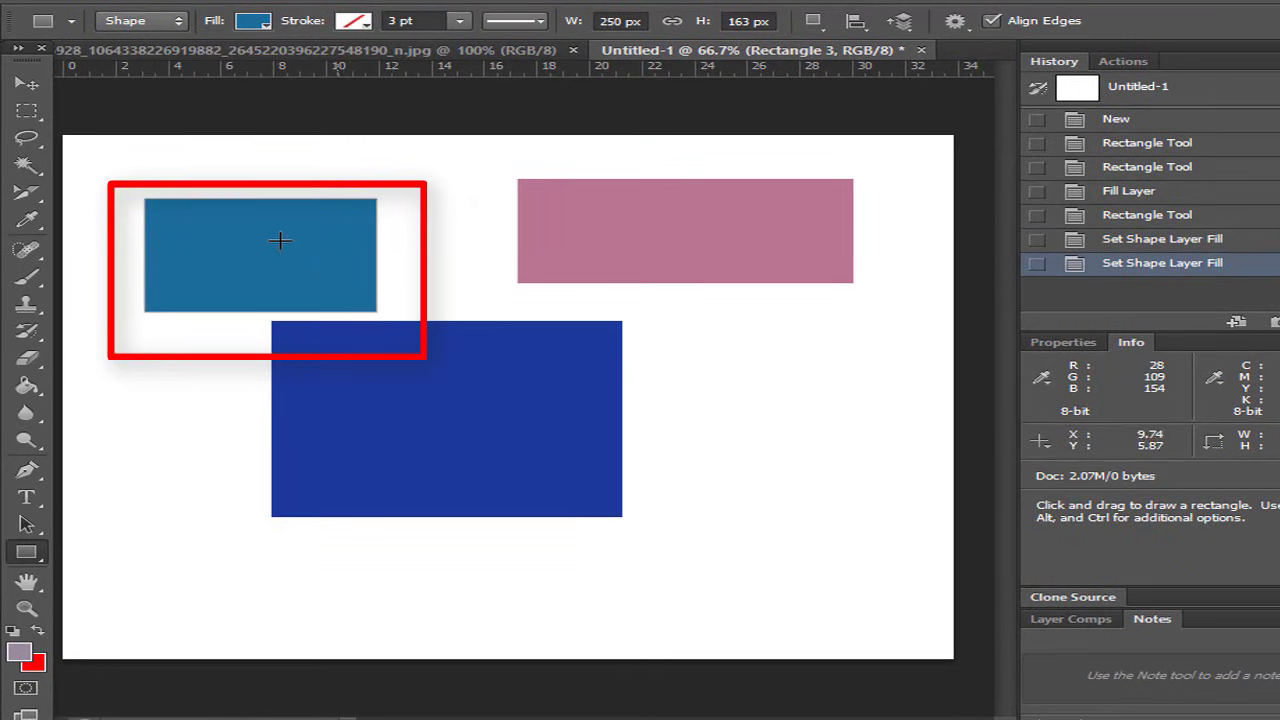
key("ctrl+Tab")
key("ctrl+0")
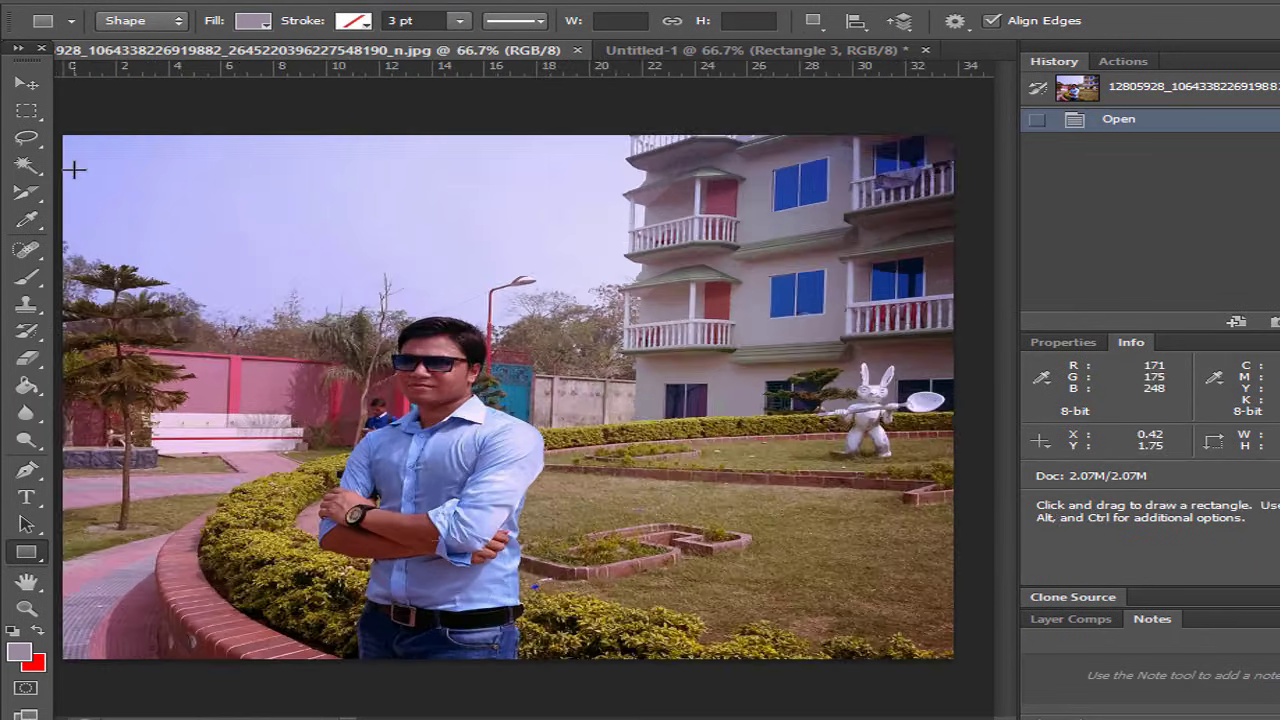
Step: Switch to the Color Sampler Tool and place sampler #1 on the sky, reading R 215, G 211, B 246
left_click(26, 219)
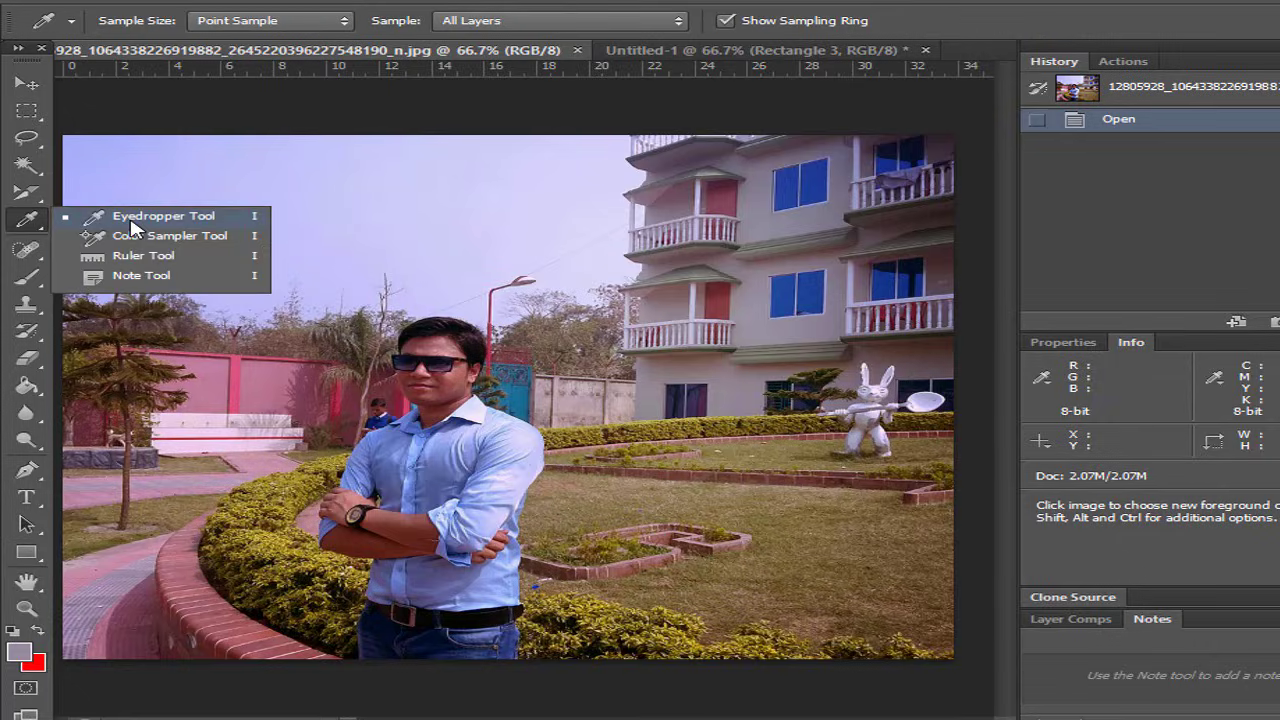
left_click(130, 216)
key("ctrl+minus")
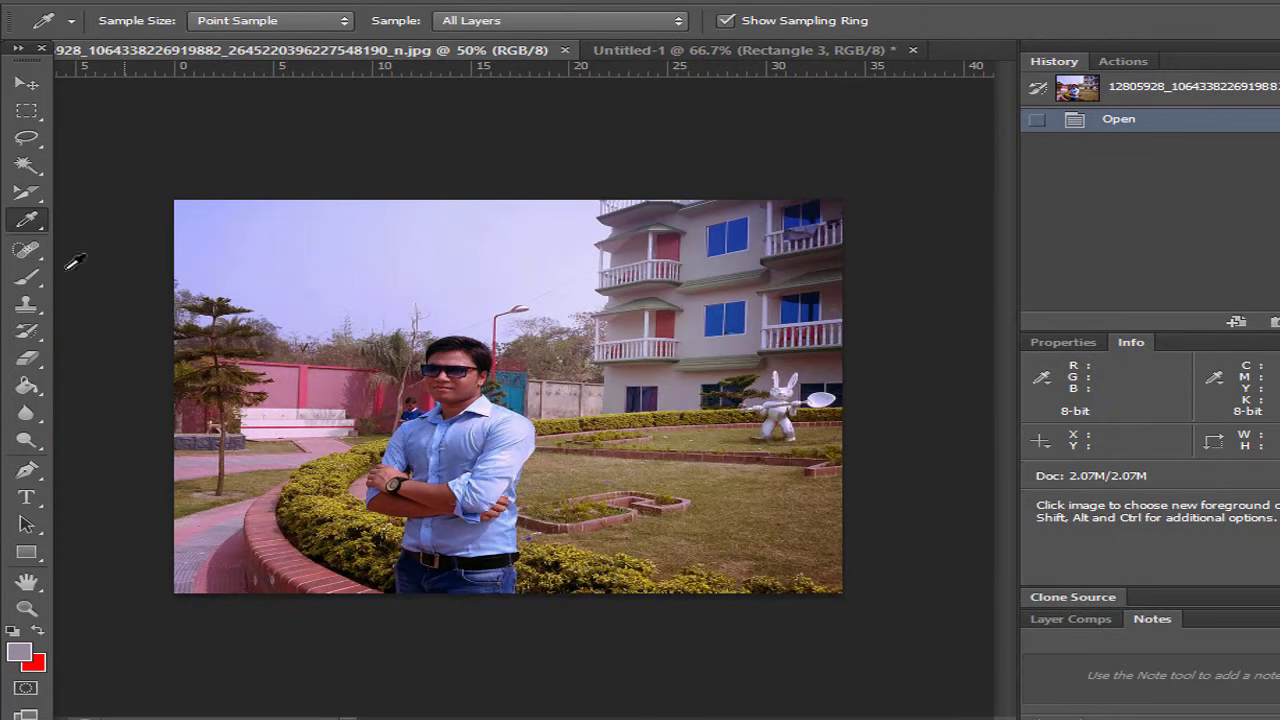
left_click(27, 226)
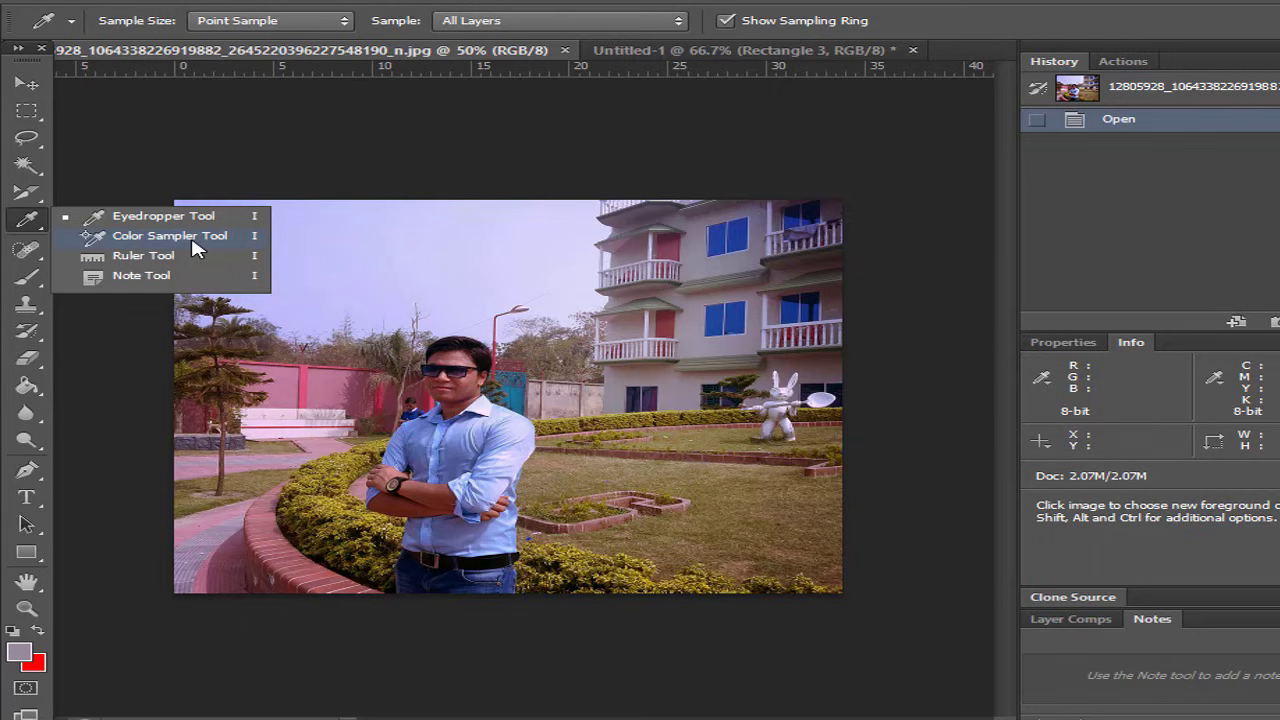
left_click(195, 240)
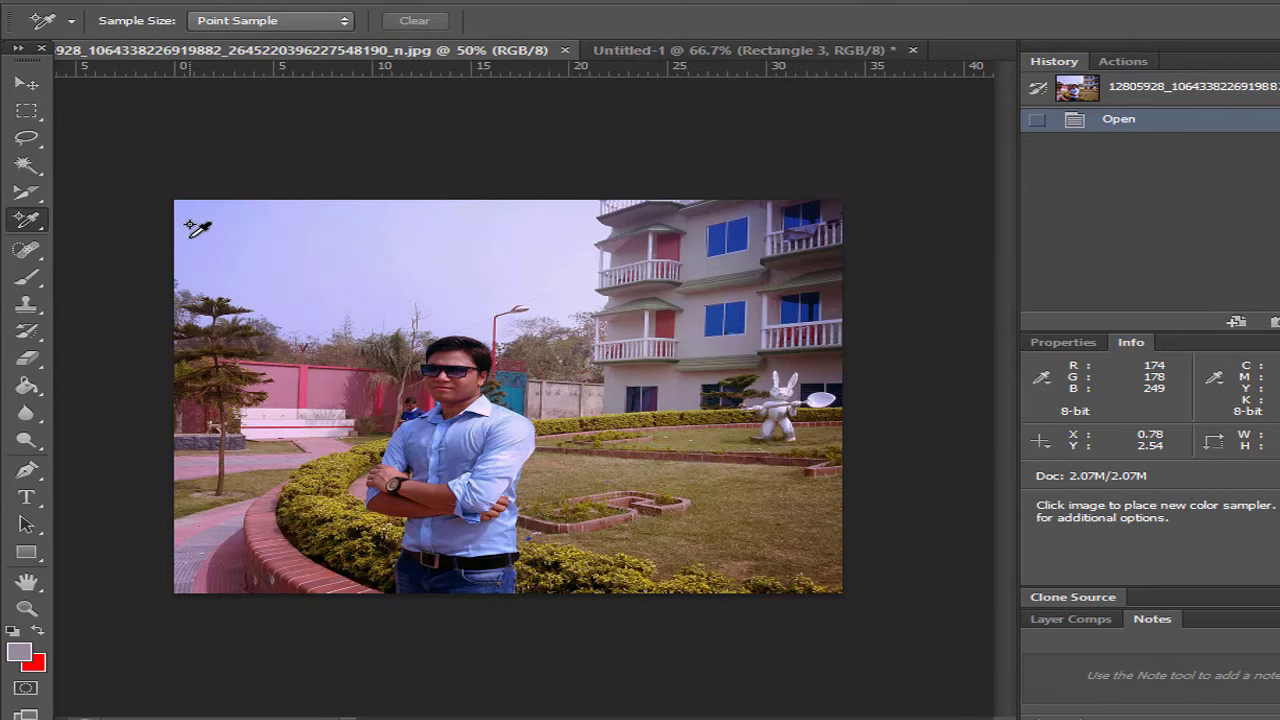
key("ctrl+plus")
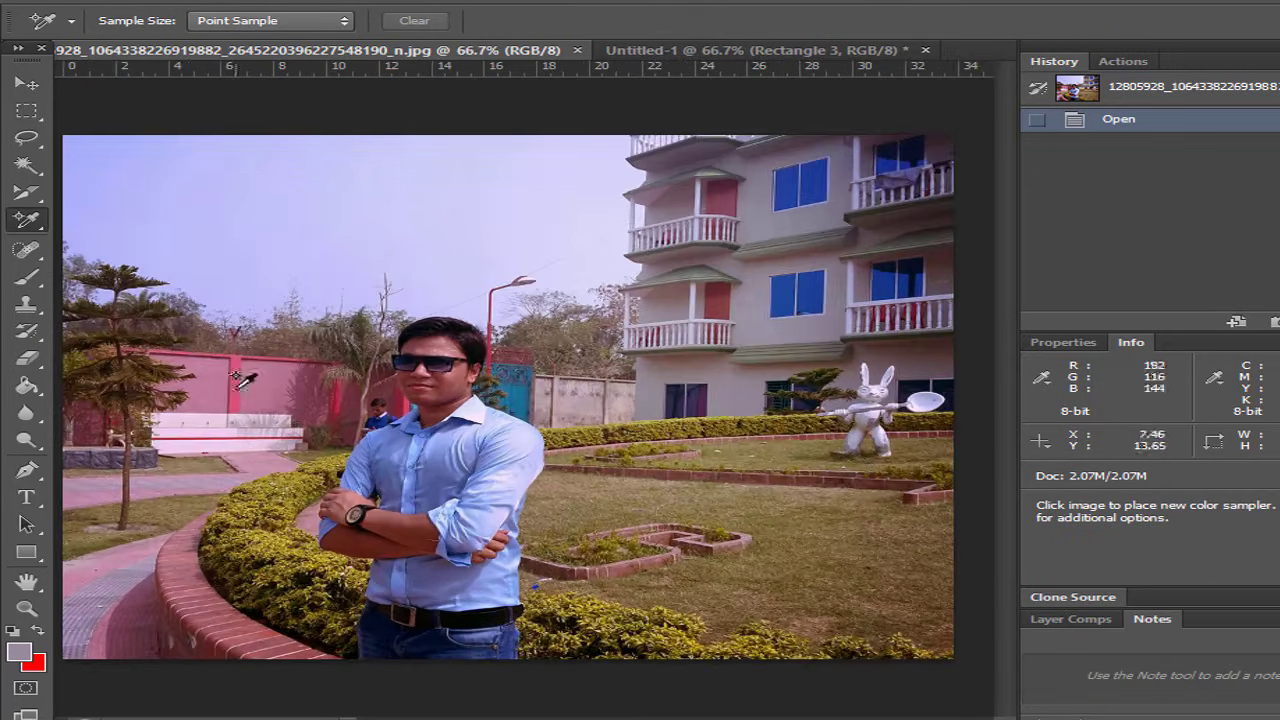
key("i")
left_click(27, 218)
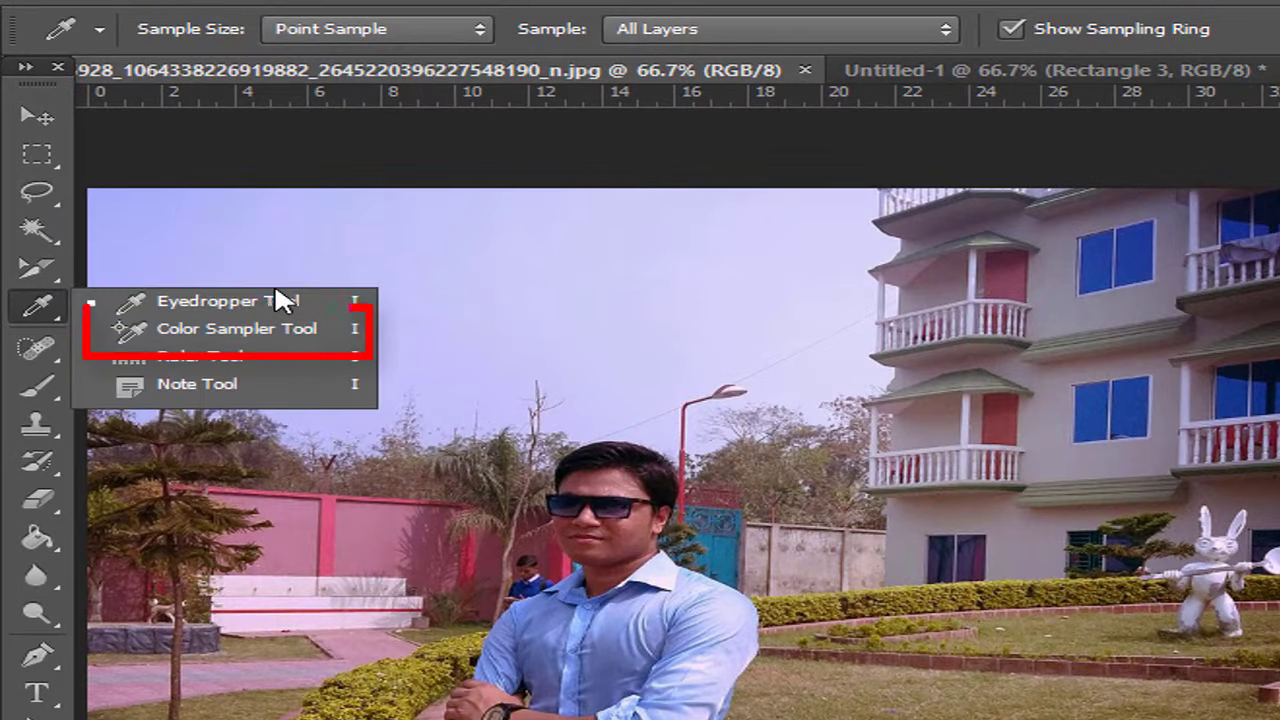
left_click(309, 328)
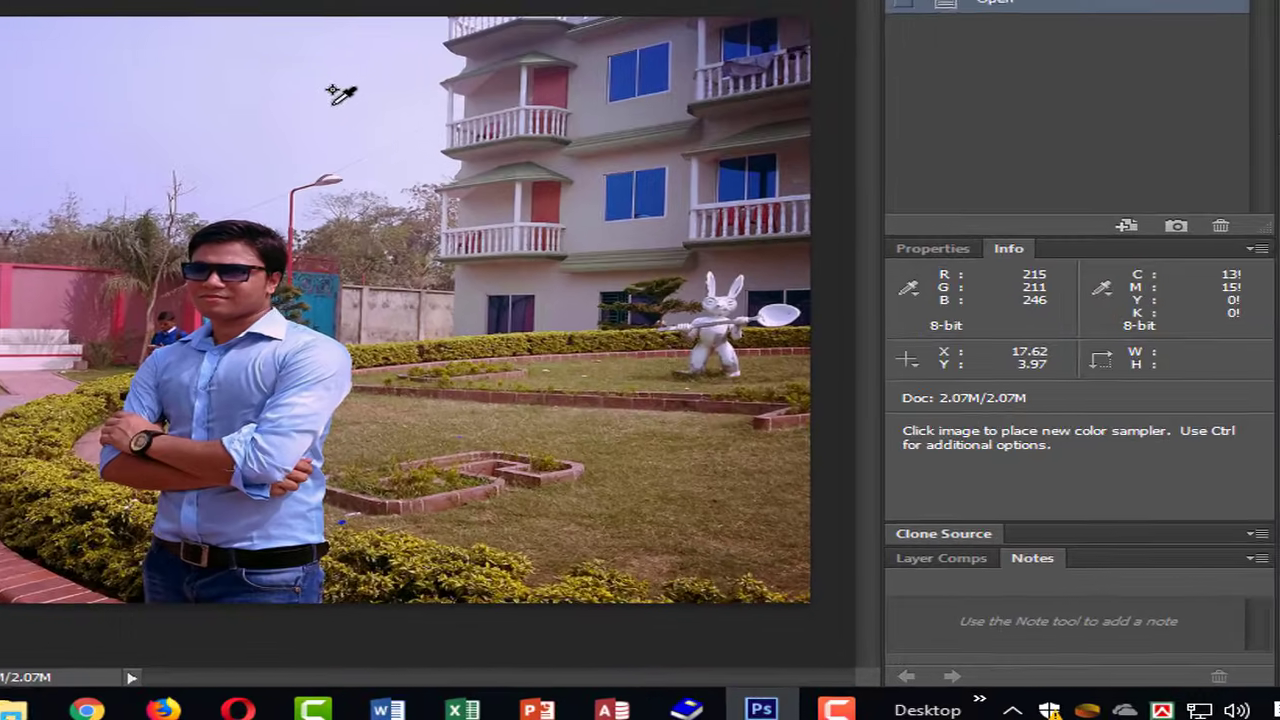
left_click(482, 181)
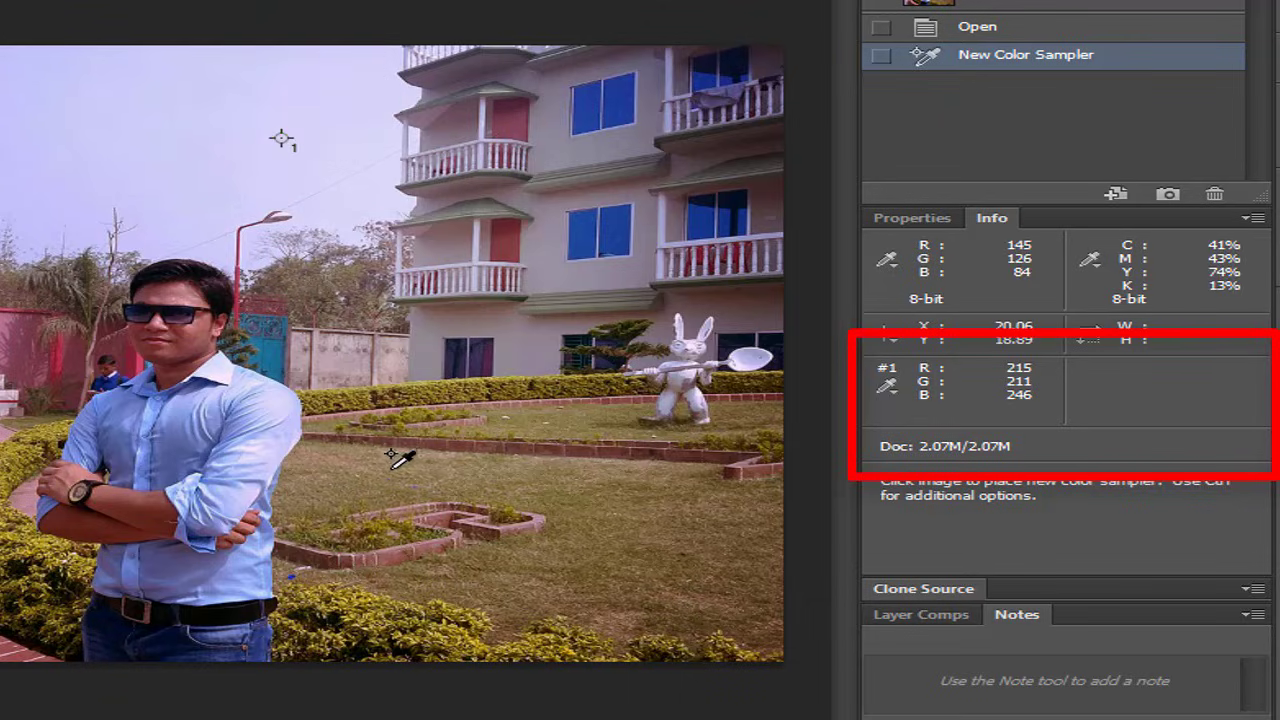
Step: Place samplers #2, #3 and #4 on the shirt sleeve, a blue window and the pink wall
left_click(268, 424)
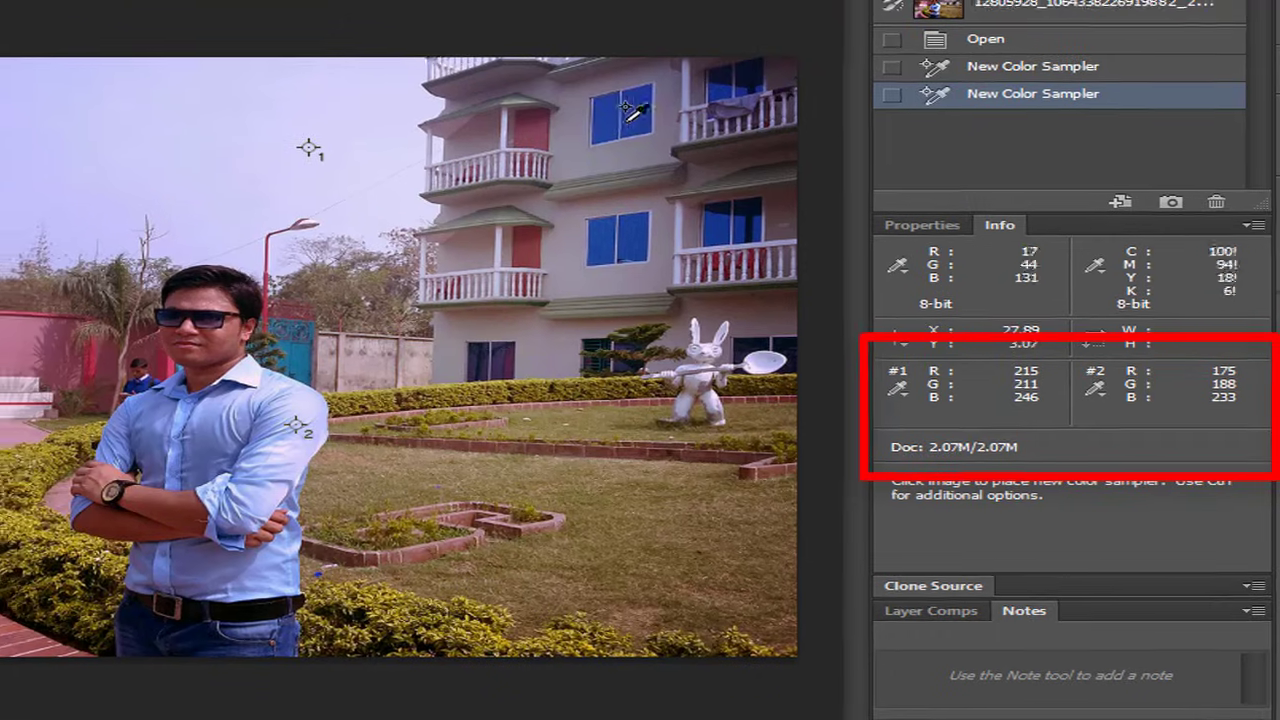
left_click(620, 110)
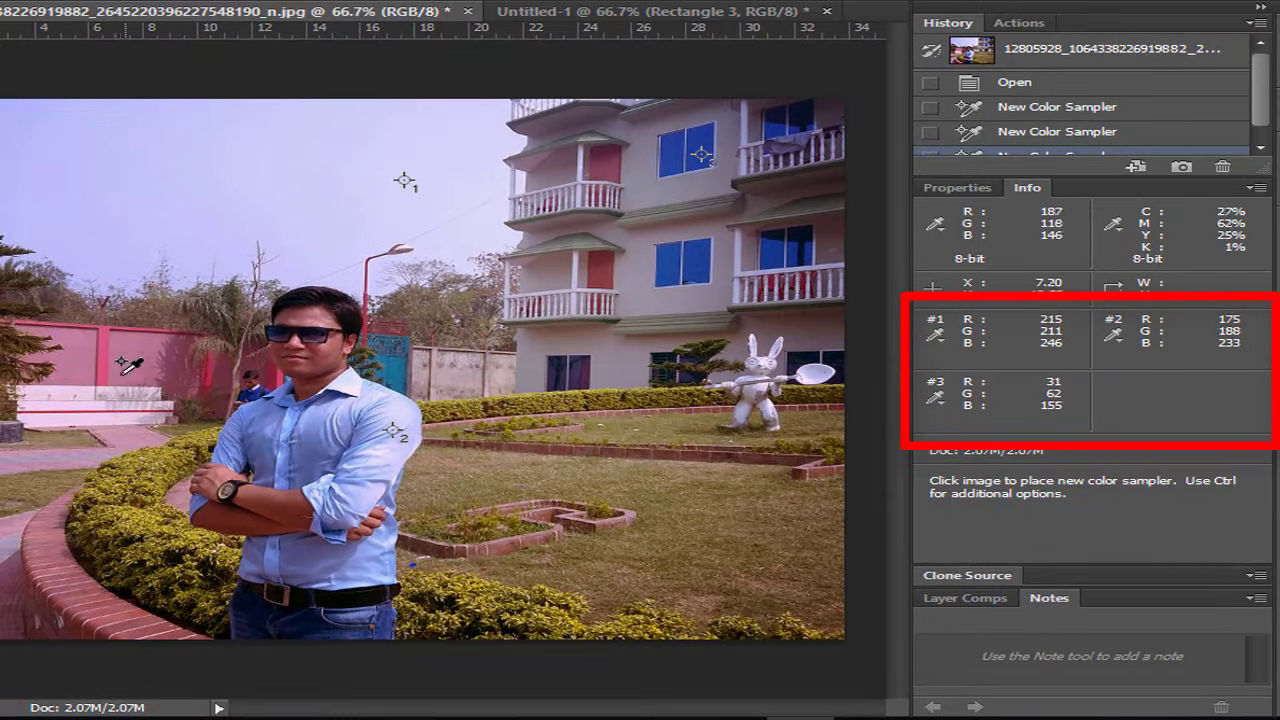
left_click(84, 362)
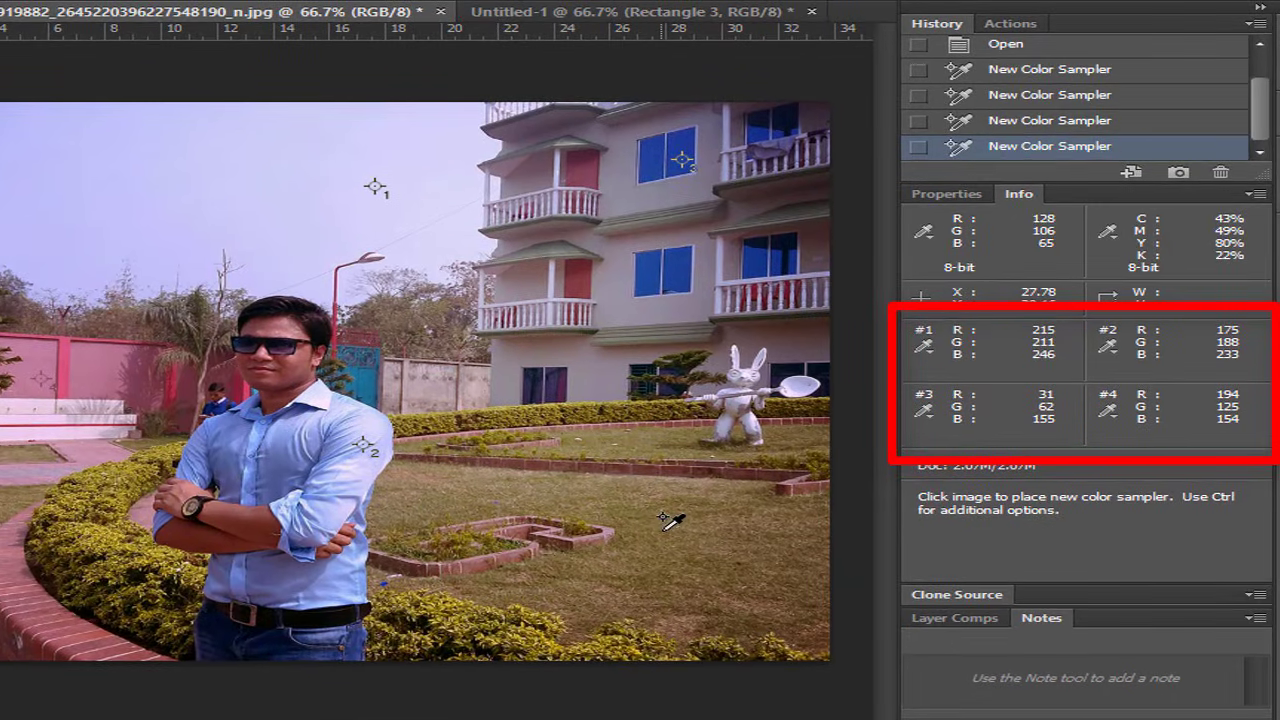
Step: Try adding a fifth sampler, then drag sampler #1 to a new spot in the sky
left_click(662, 518)
left_click(518, 260)
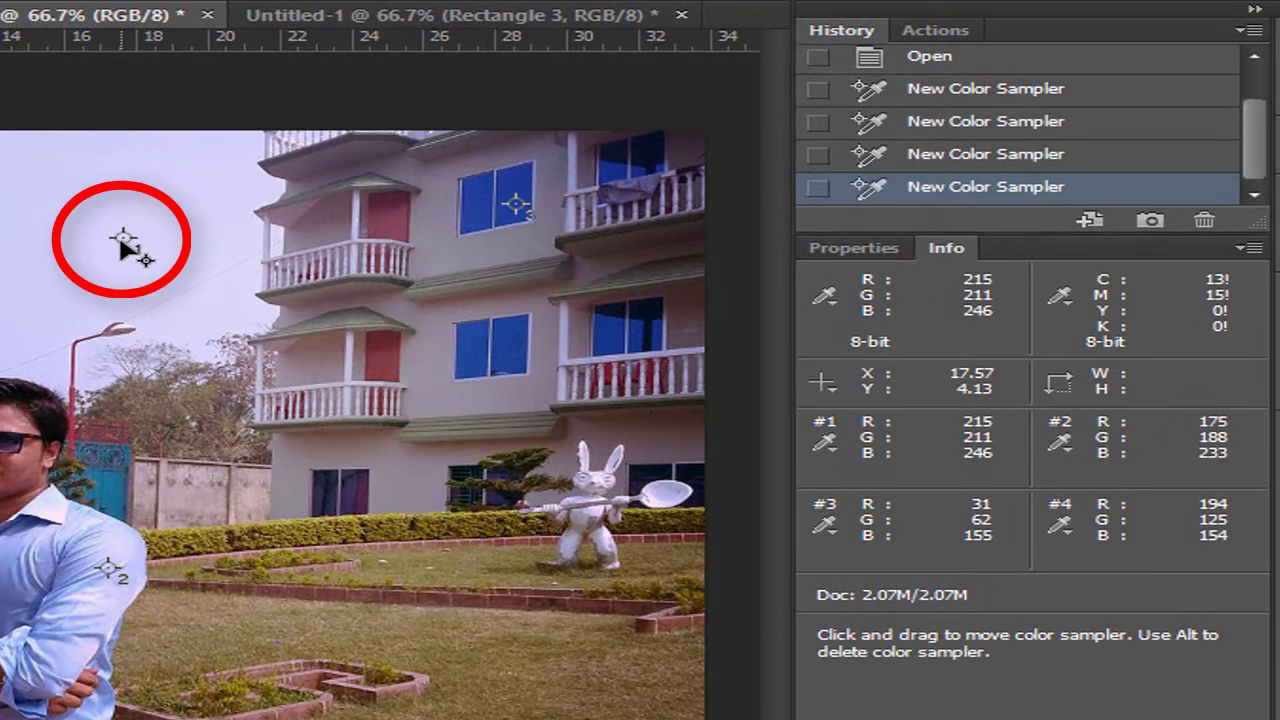
left_click_drag(374, 188, 371, 193)
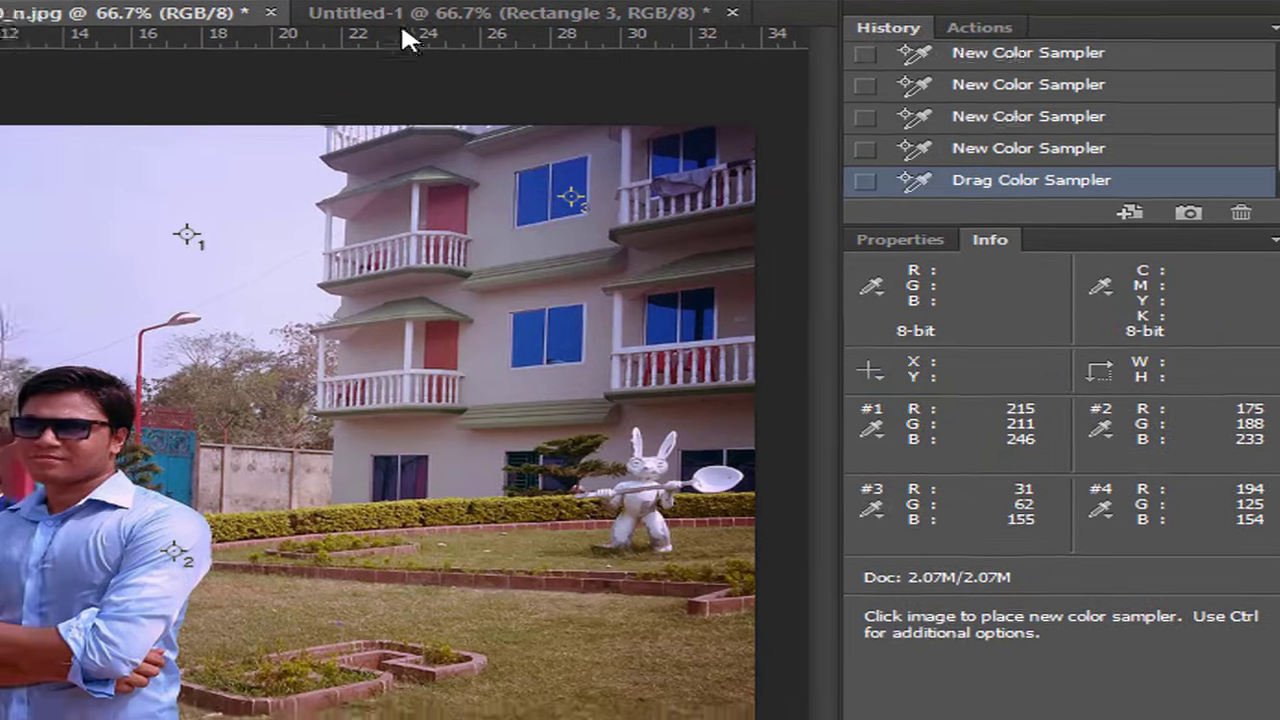
Step: Draw a new rectangle in Untitled-1 and fill it with R 215, G 211, B 246
left_click(400, 14)
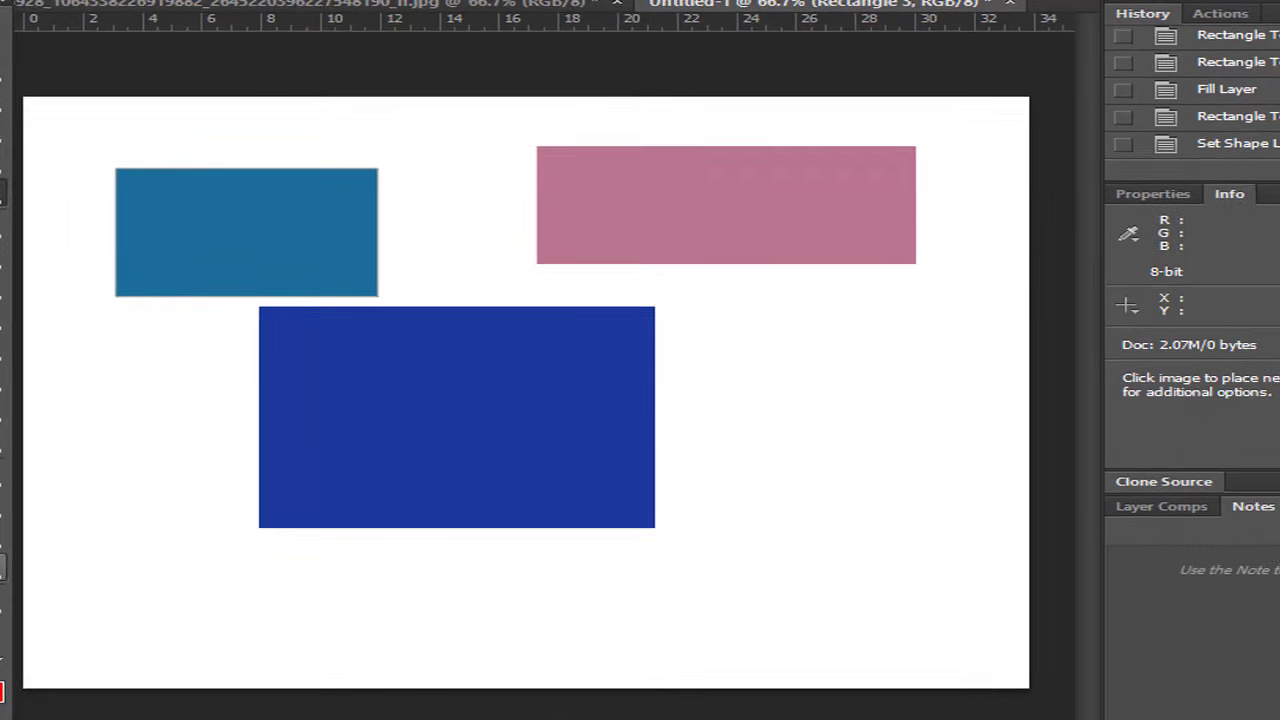
left_click_drag(695, 381, 894, 514)
left_click(258, 27)
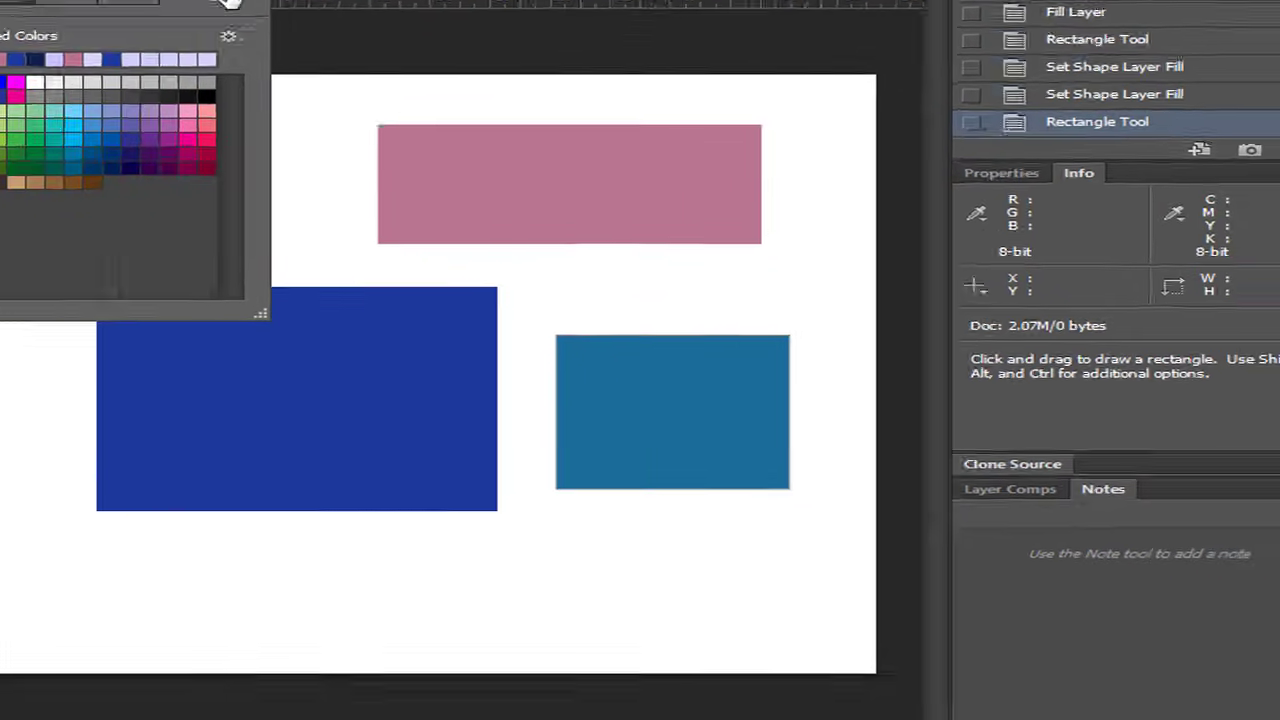
left_click(229, 4)
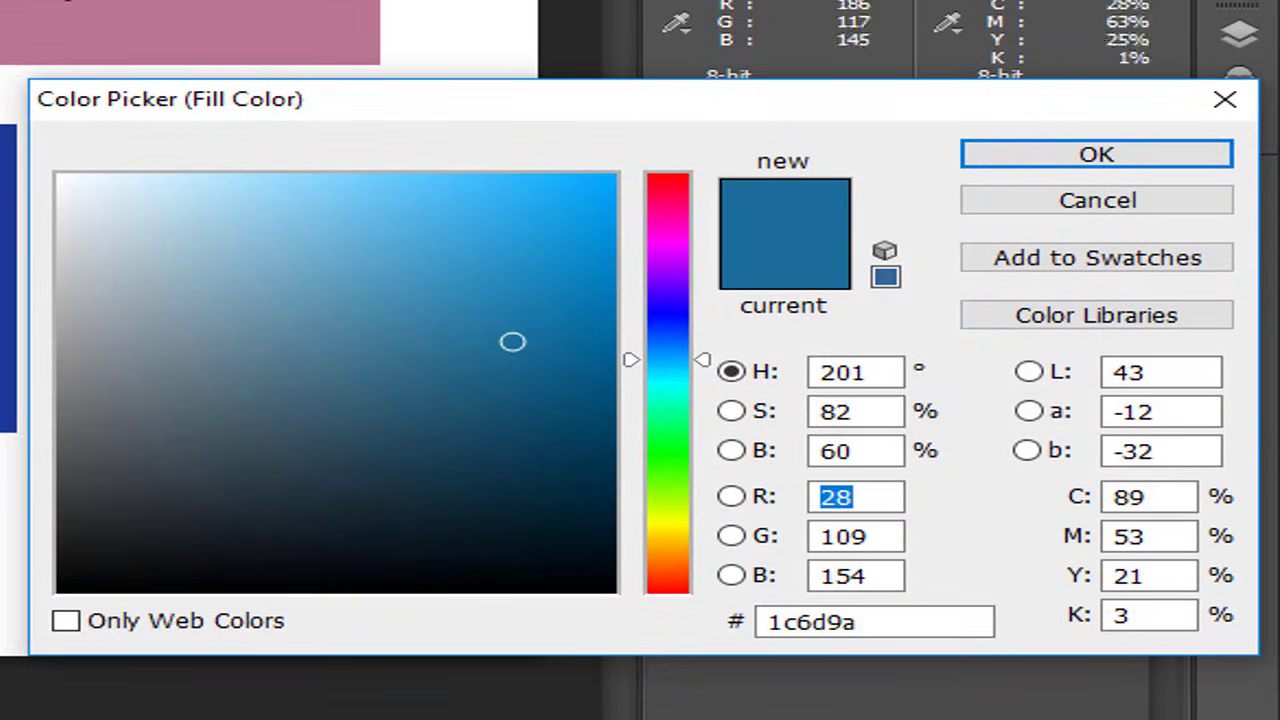
type("215")
key("Tab")
type("211")
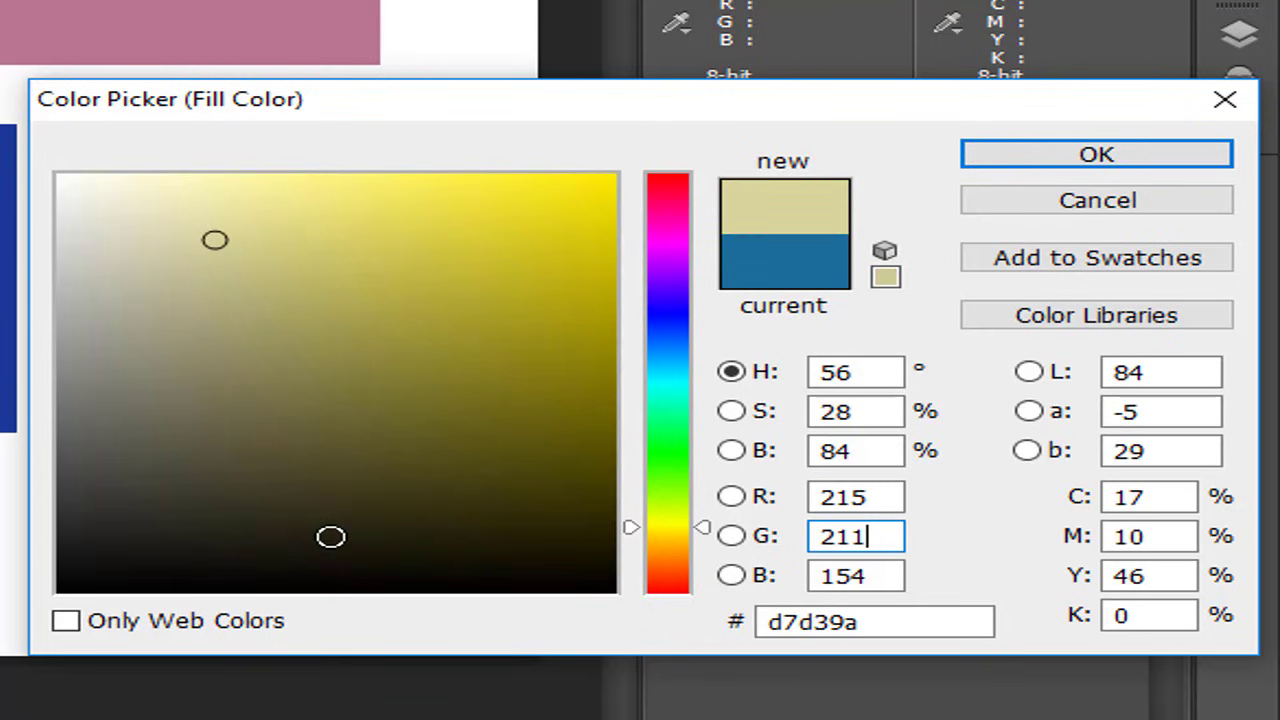
key("Tab")
type("246")
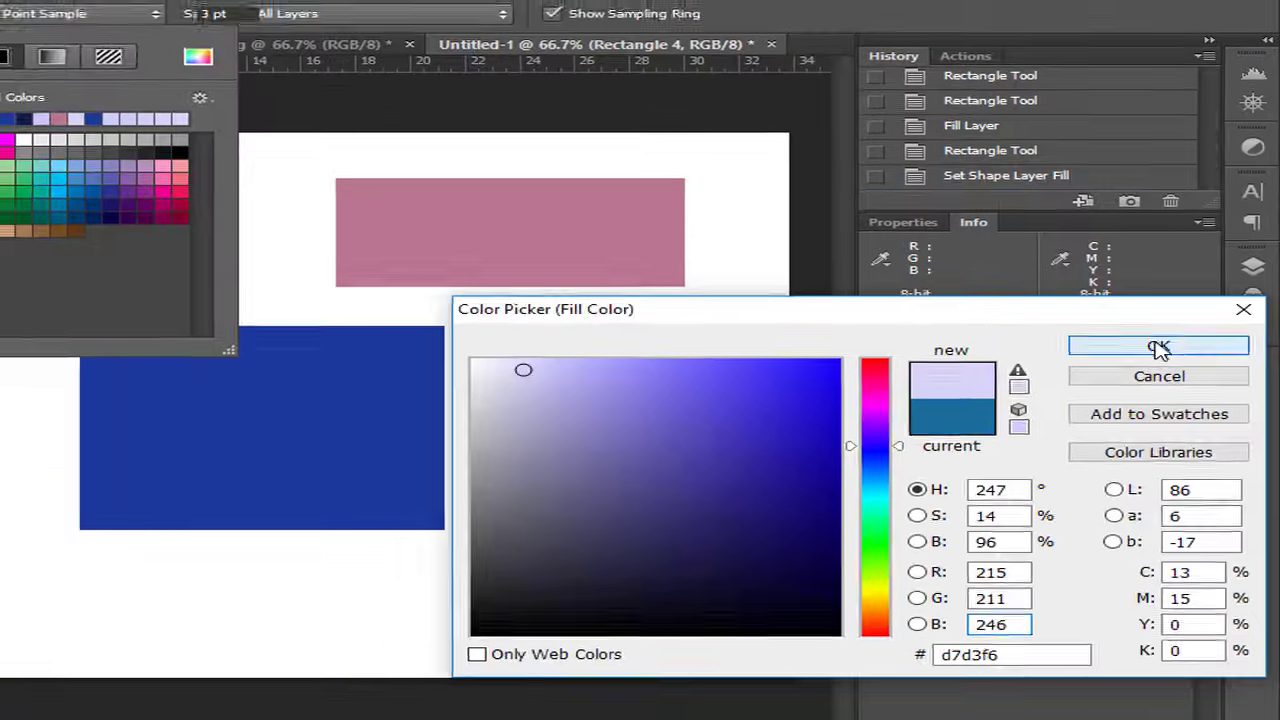
left_click(1096, 154)
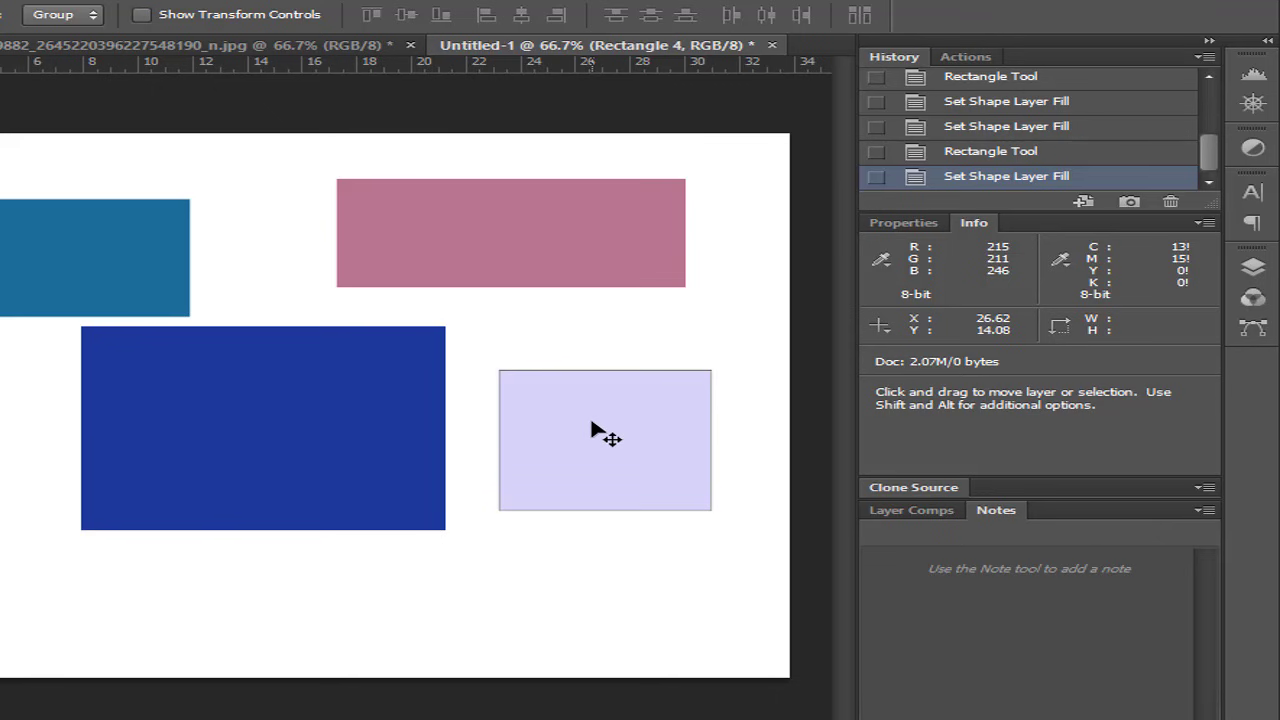
Step: Return to the street photo with the colour samplers
left_click(300, 45)
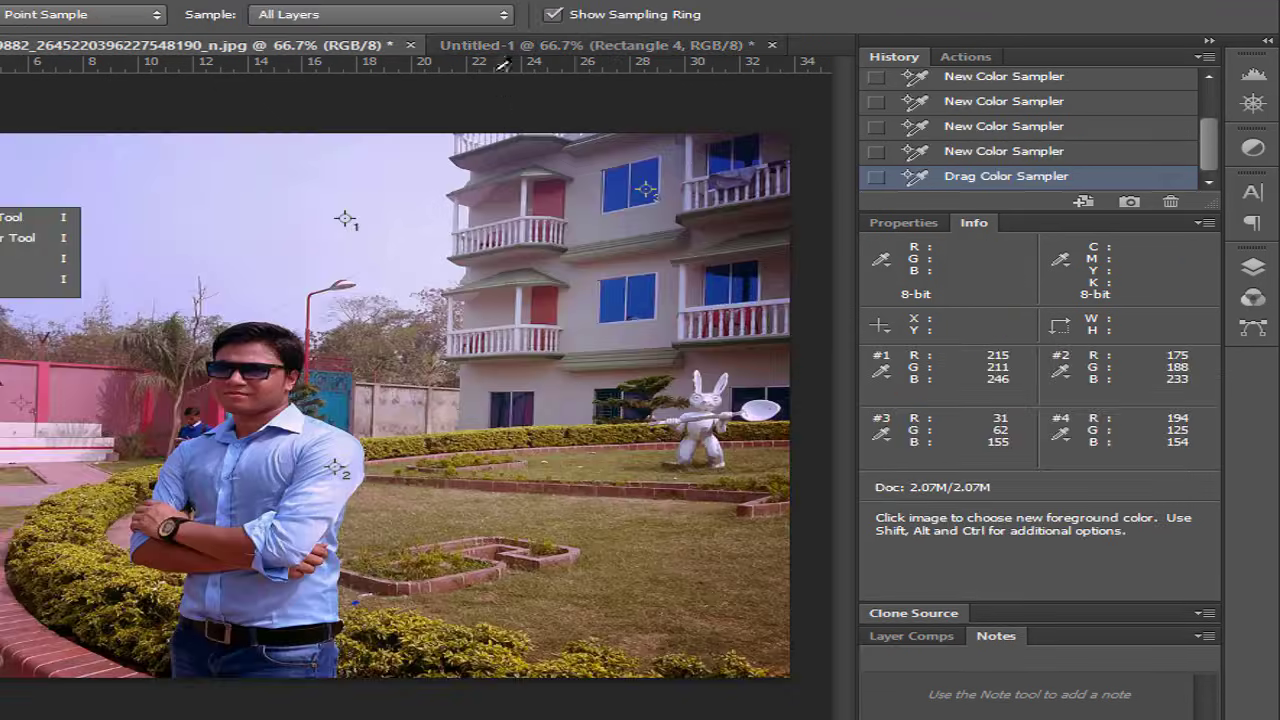
left_click(520, 45)
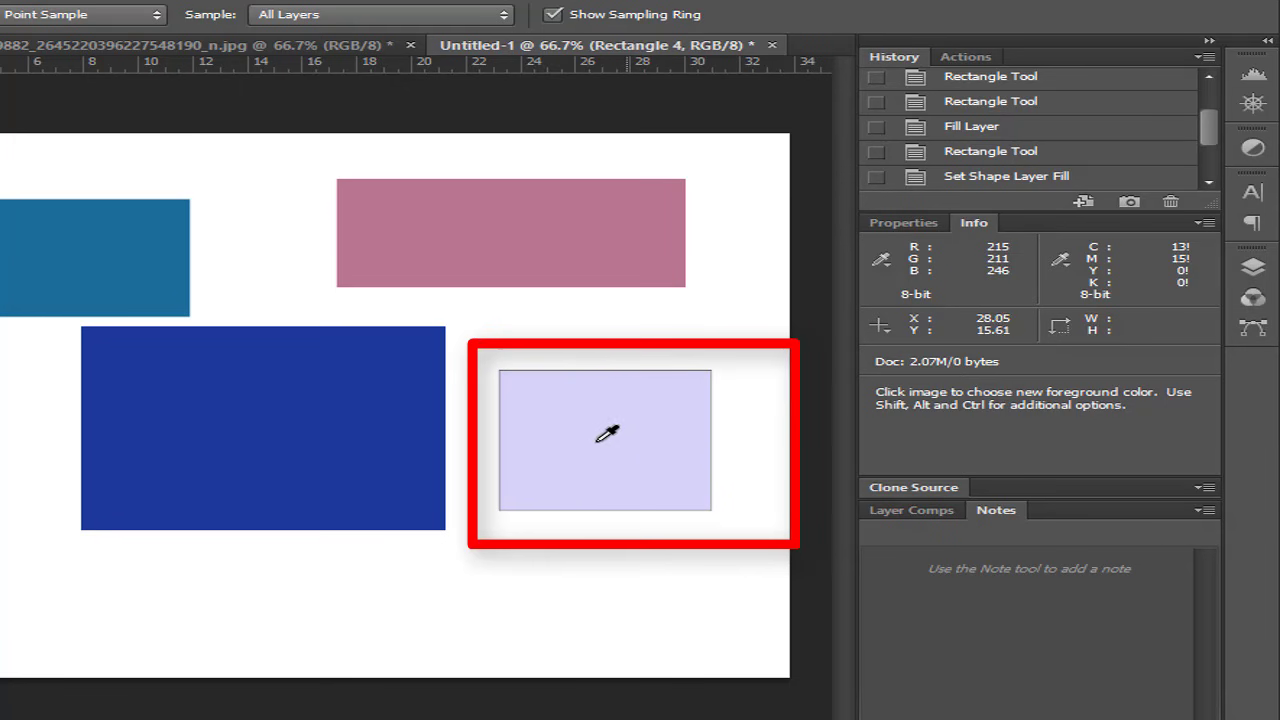
left_click(200, 45)
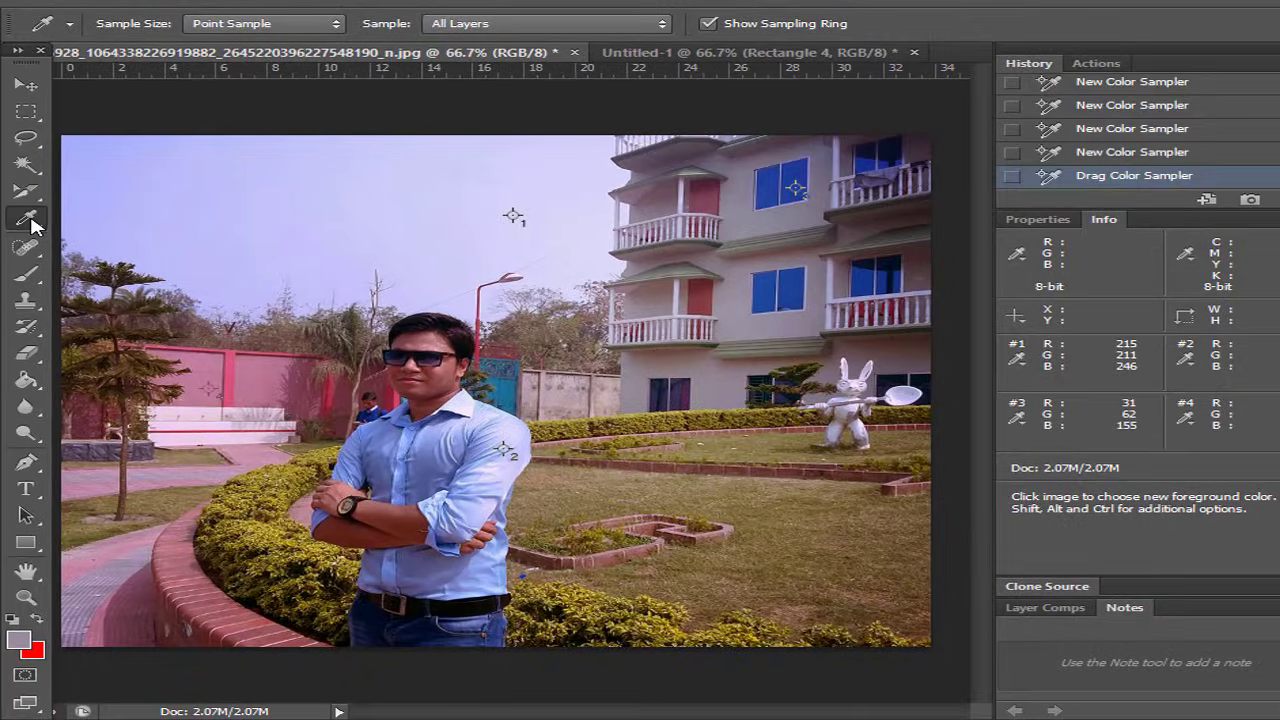
Step: Clear all colour samplers, then copy the sky's colour as HTML code from the Eyedropper menu
right_click(33, 224)
left_click(160, 242)
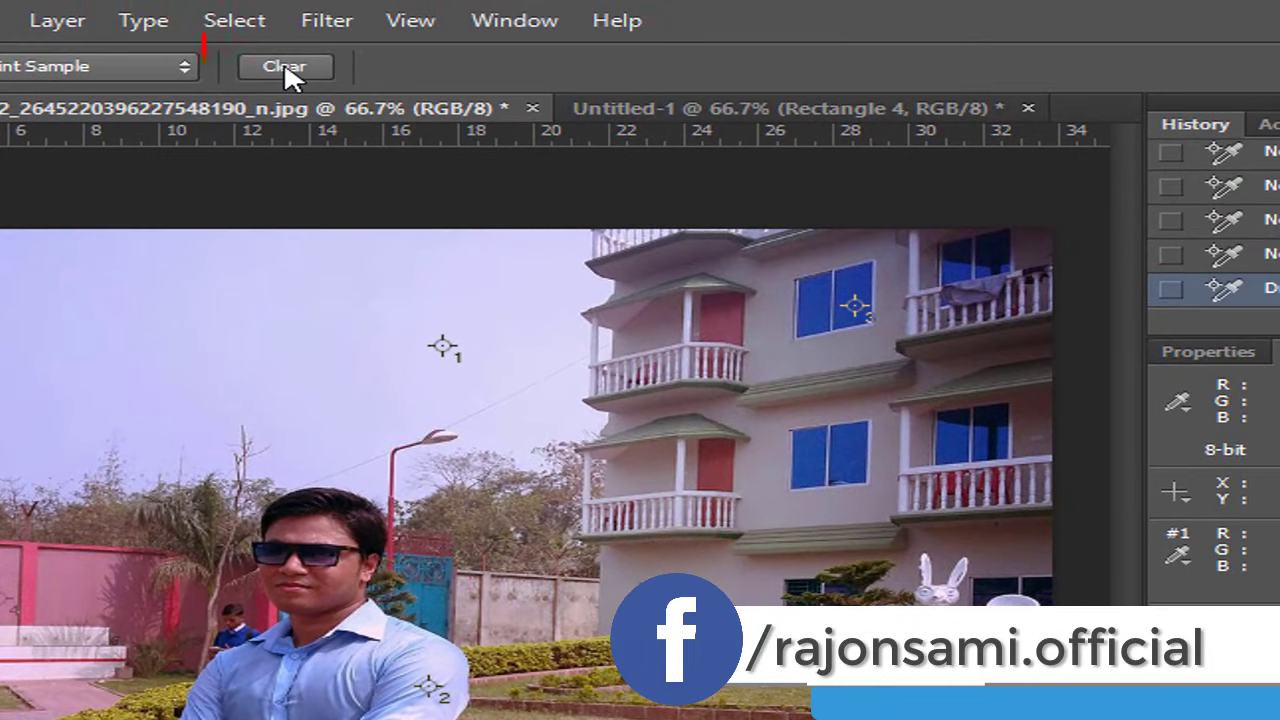
left_click(296, 33)
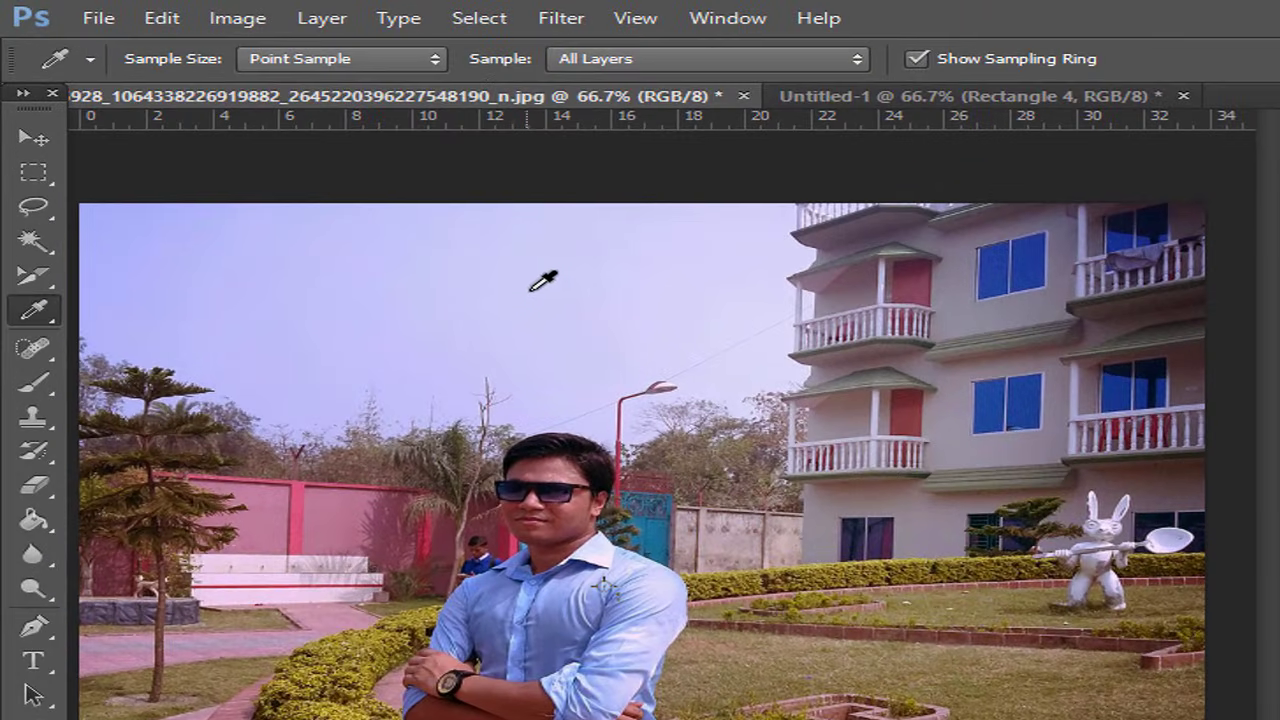
right_click(533, 289)
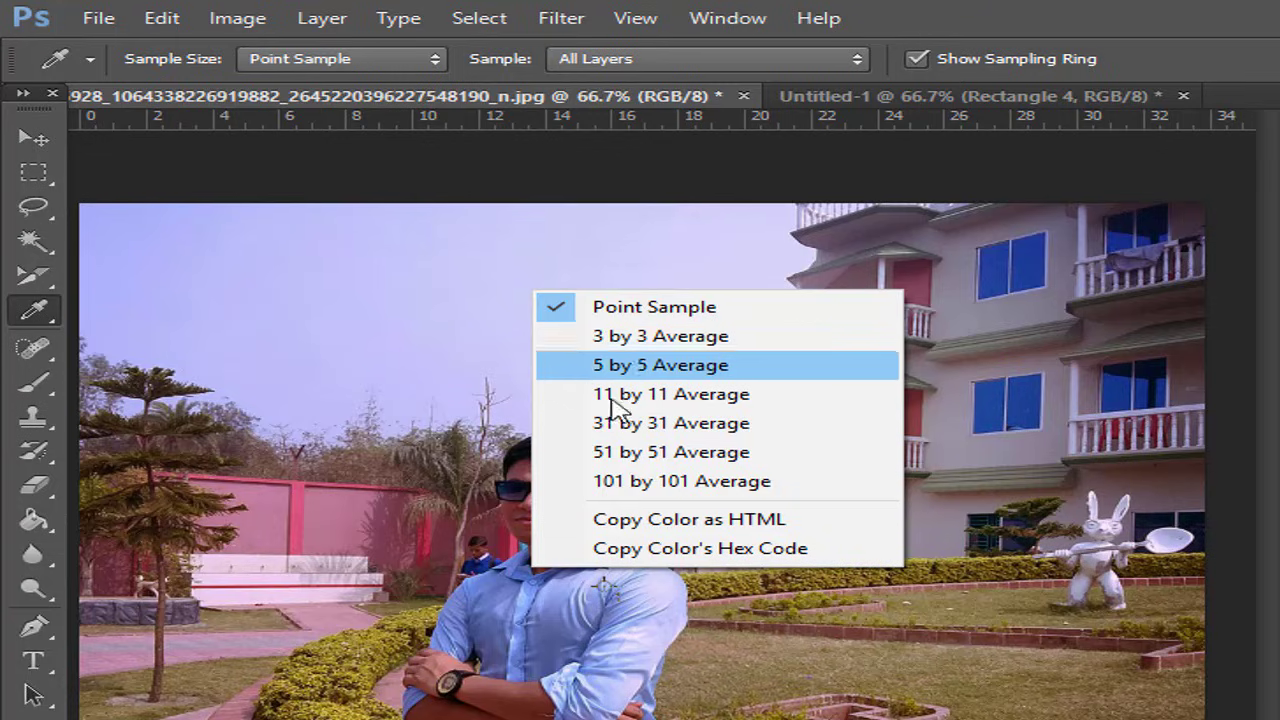
left_click(777, 520)
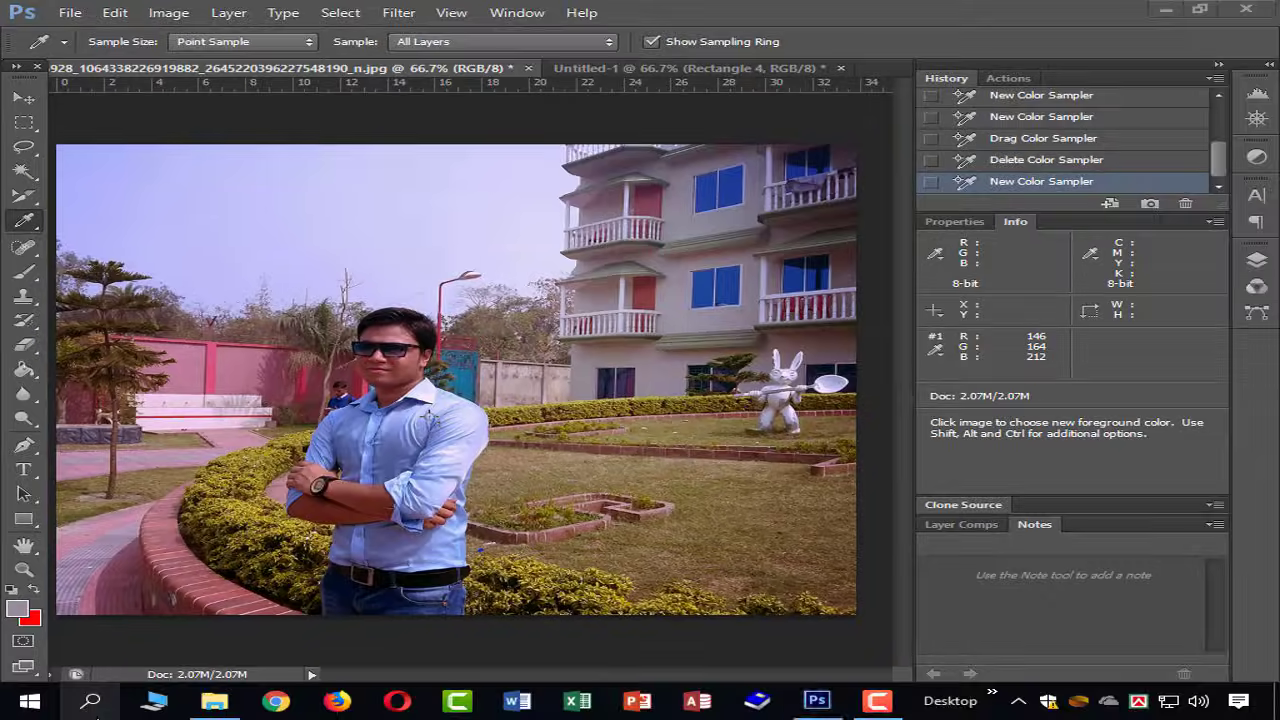
Step: Paste the copied HTML colour code into a blank Notepad document
left_click(879, 700)
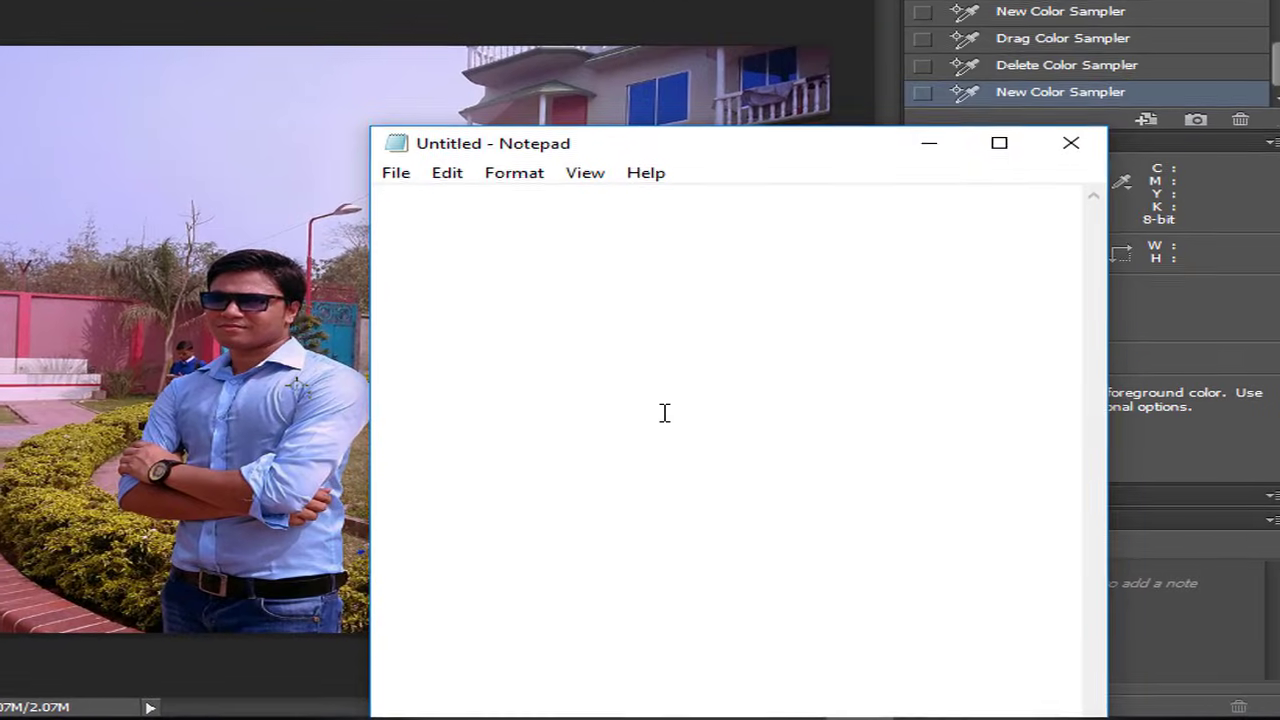
type("color=\"#cdcff8\"")
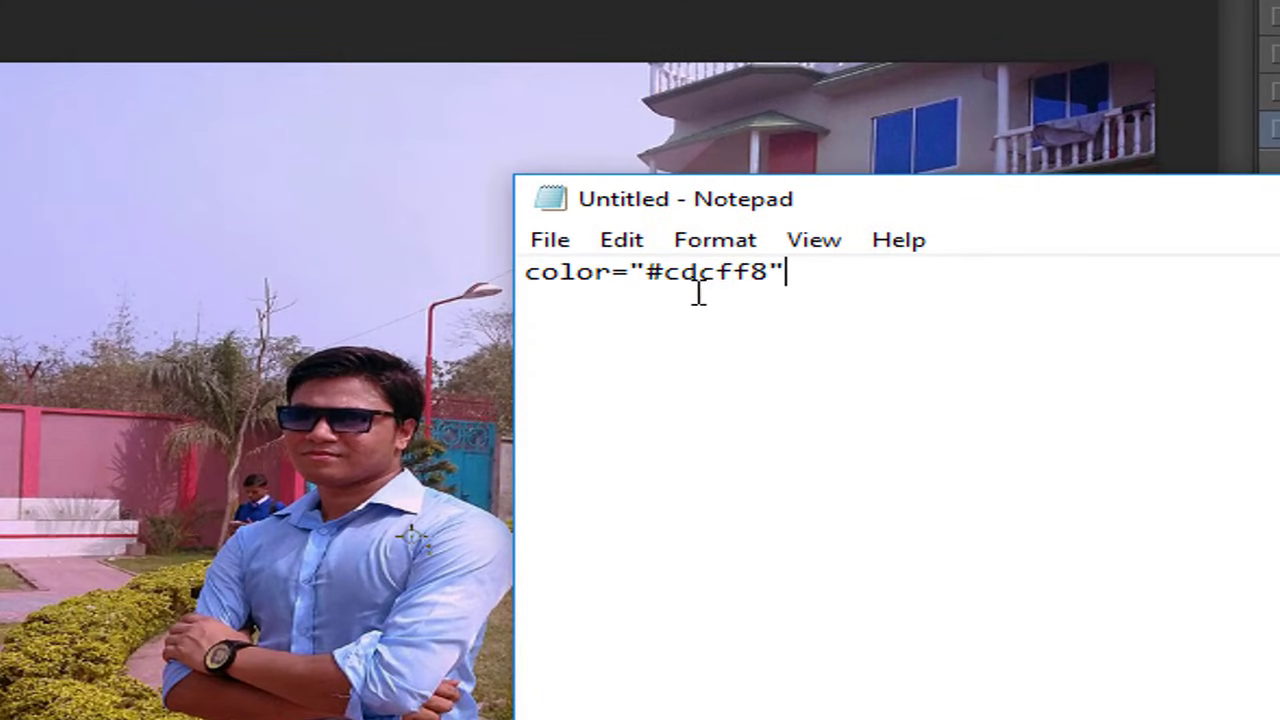
left_click(687, 254)
key("alt+Tab")
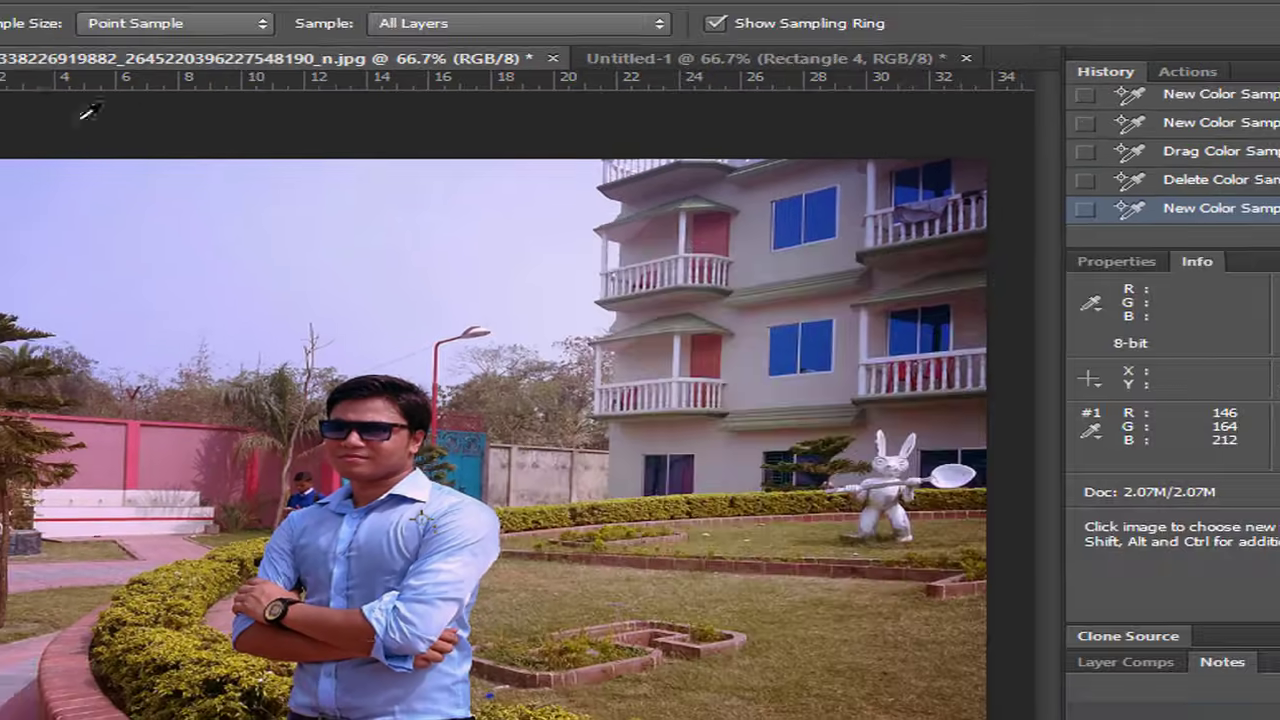
Step: Refill the lavender rectangle in Untitled-1 with the pasted colour cdcff8
left_click(629, 64)
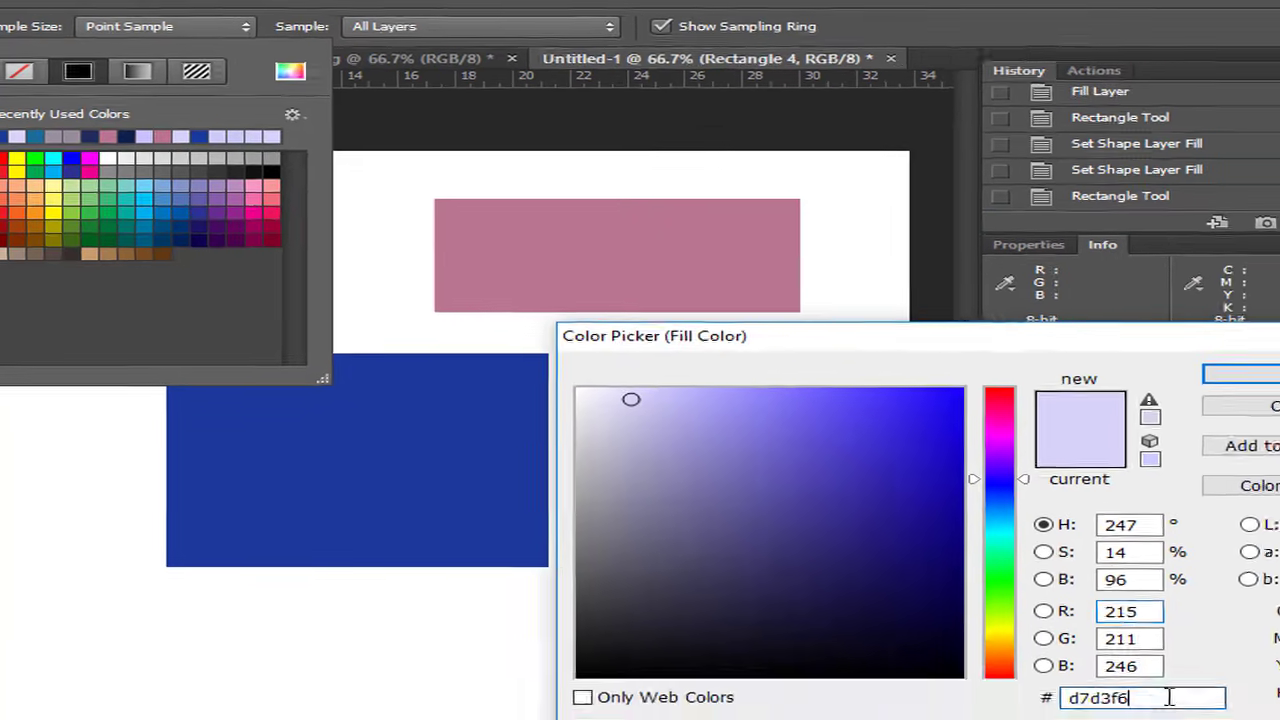
left_click(1100, 694)
type("#cdcff8")
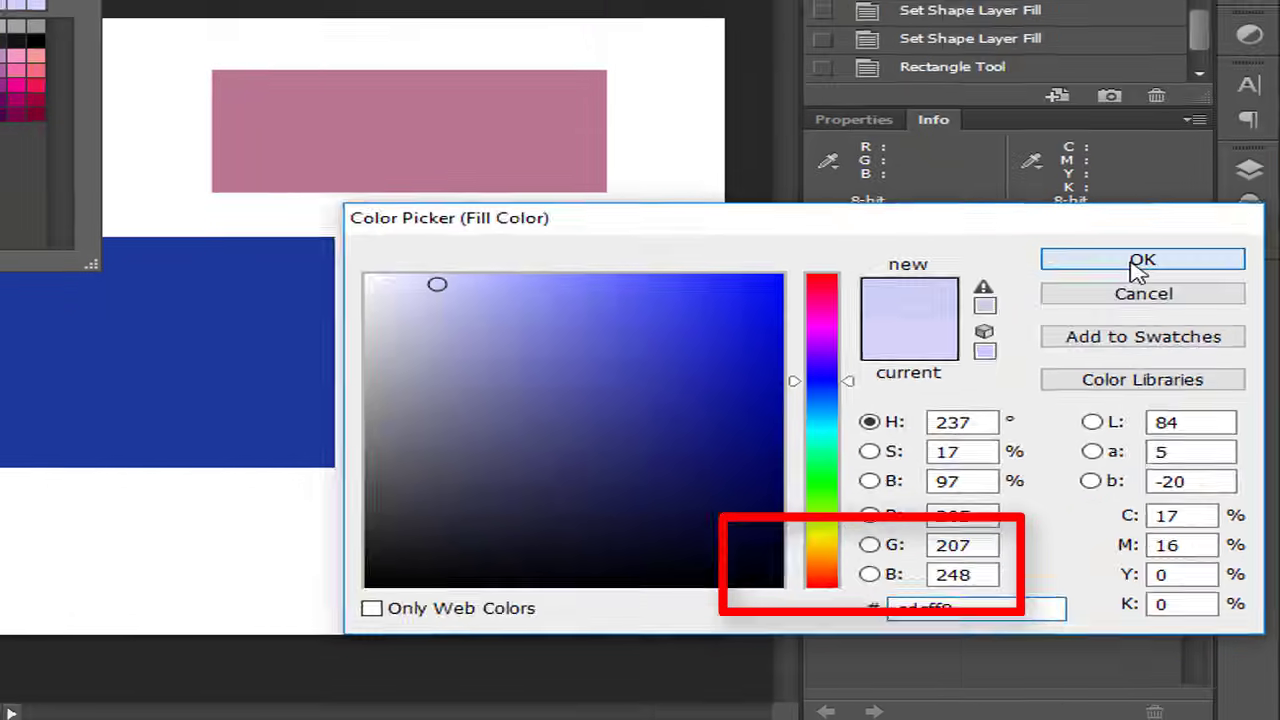
left_click(1103, 126)
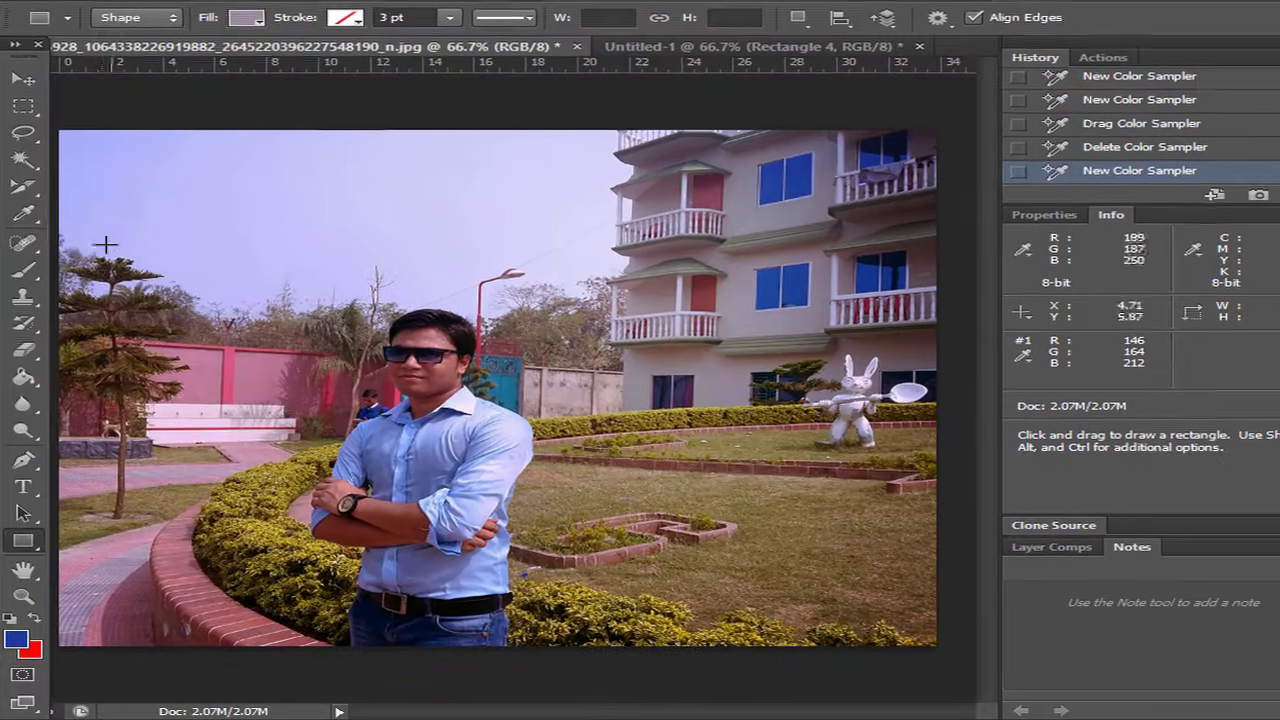
Step: Copy the building colour's hex code, add a sampler on the man's arm, then clear all samplers
left_click(23, 213)
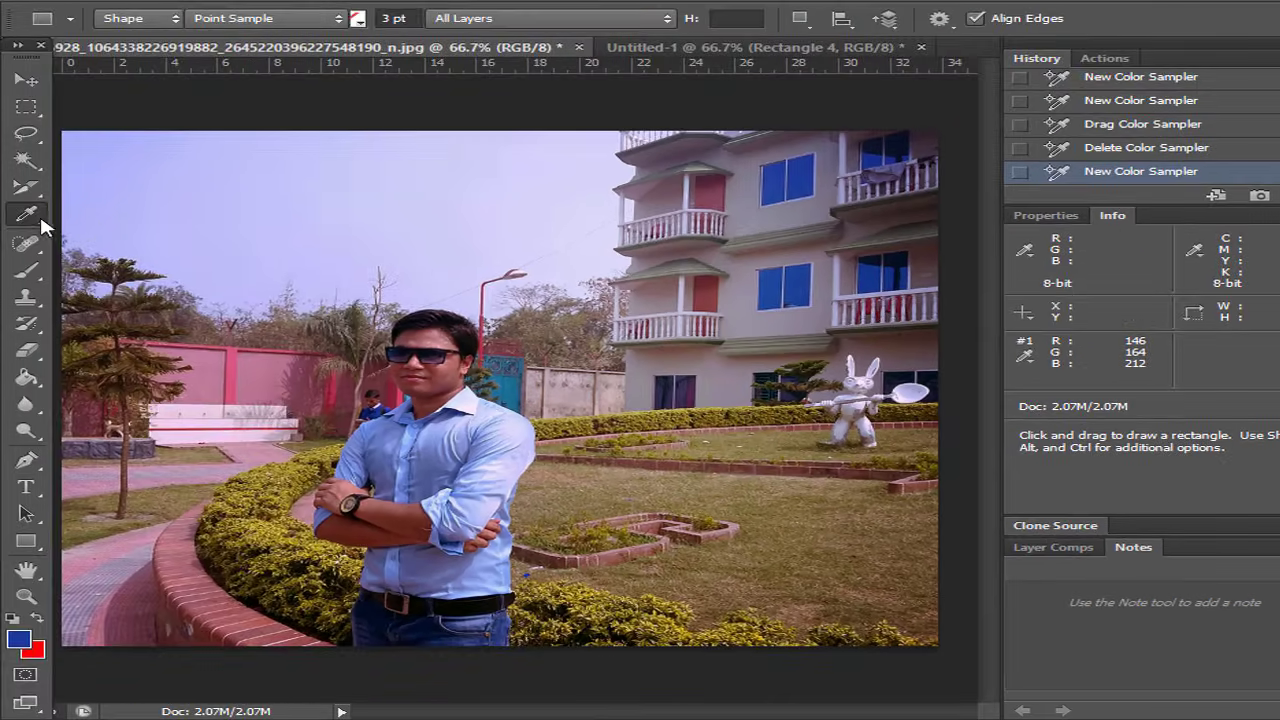
right_click(23, 213)
left_click(137, 210)
right_click(500, 192)
key("Escape")
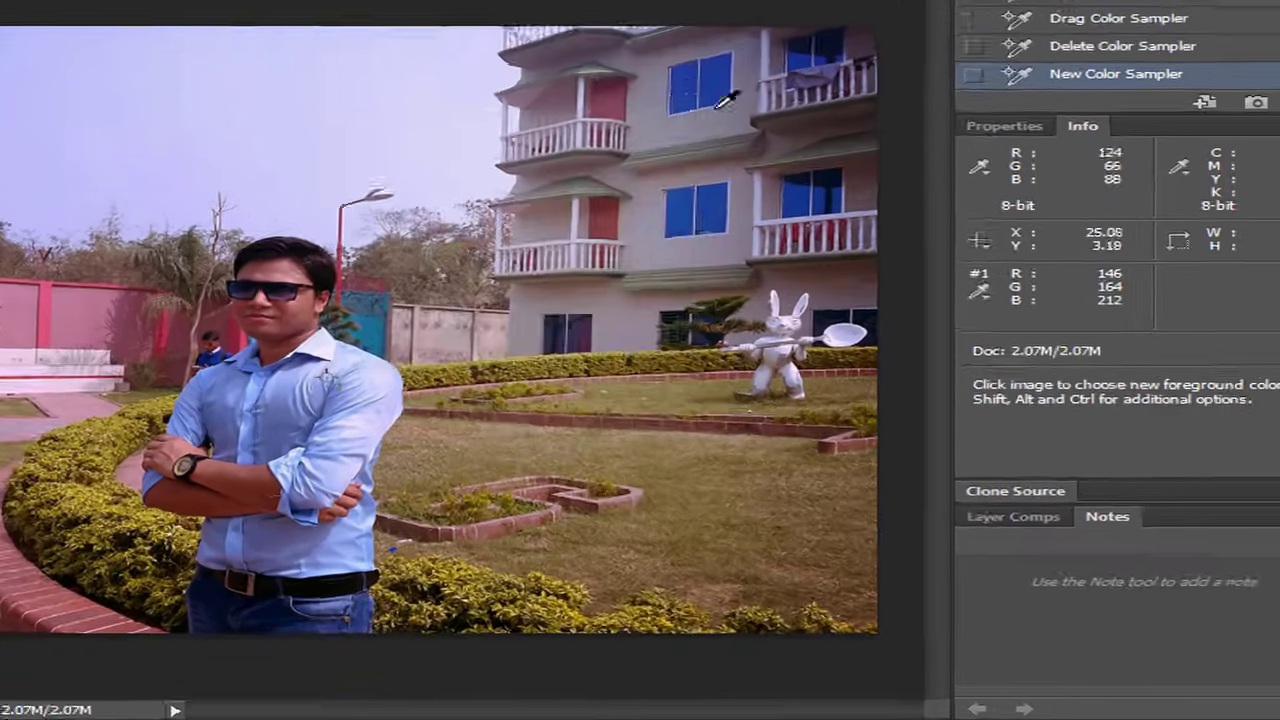
right_click(799, 284)
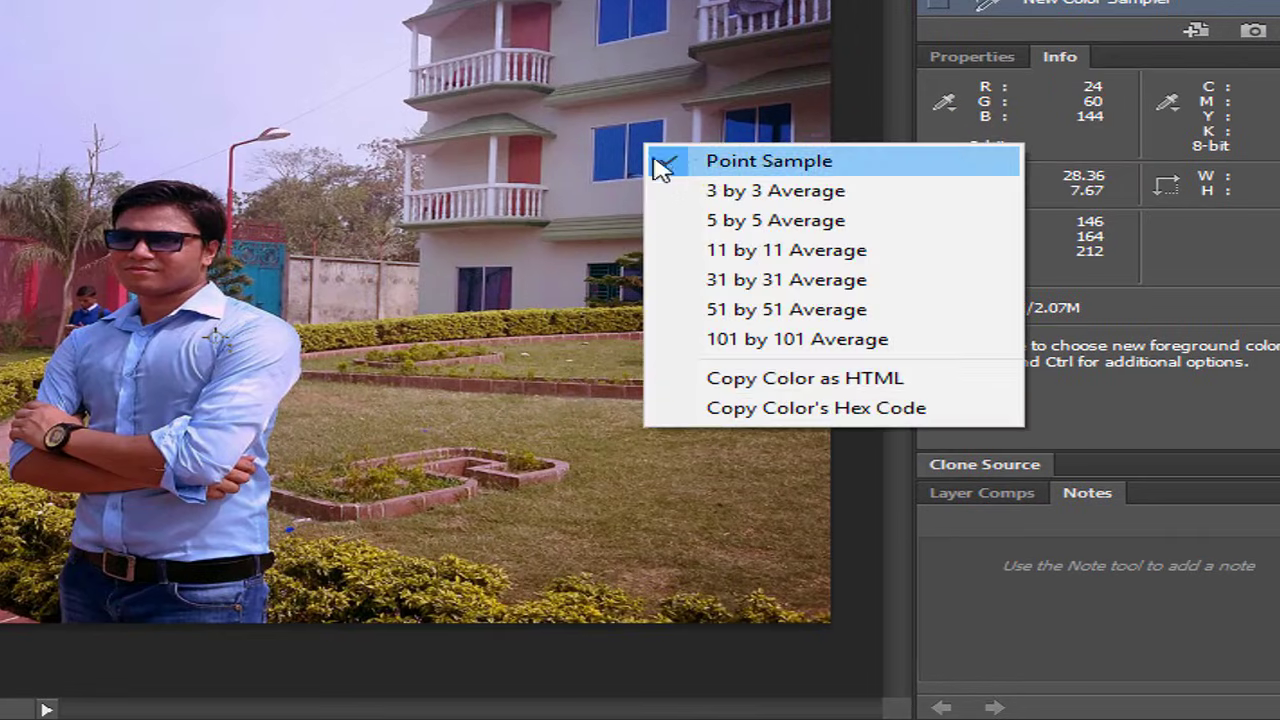
left_click(845, 408)
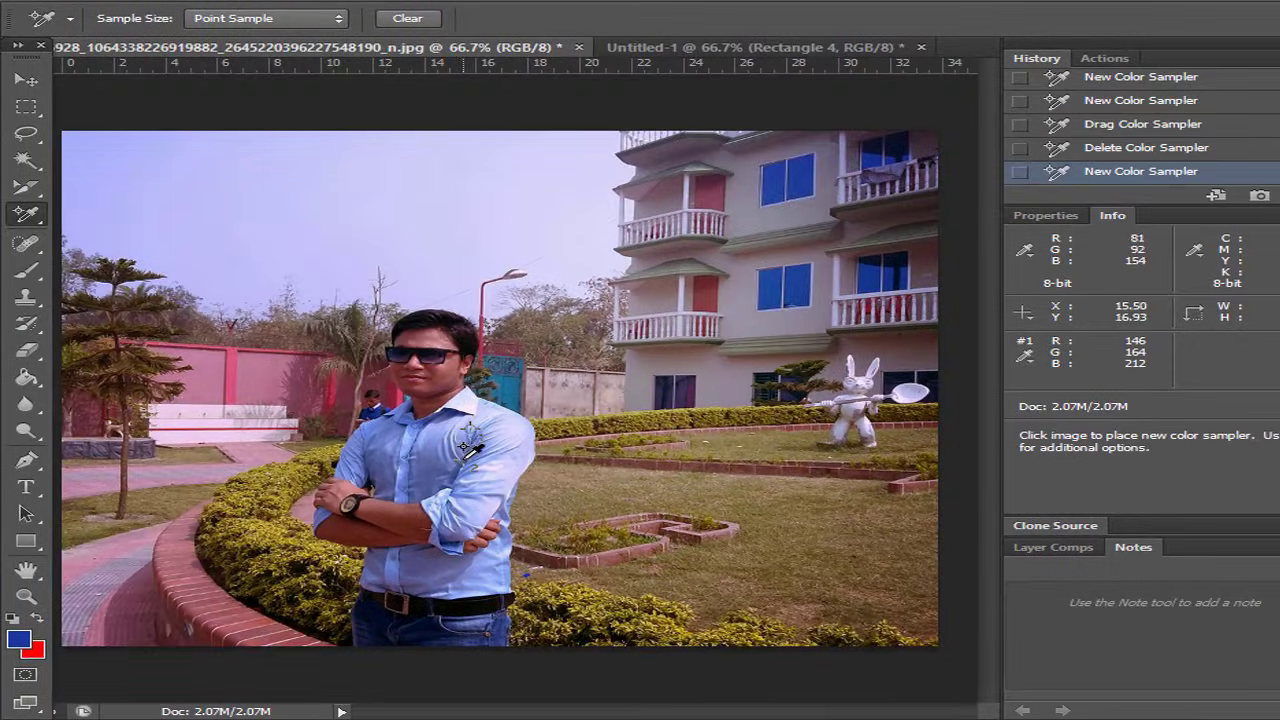
left_click(485, 475)
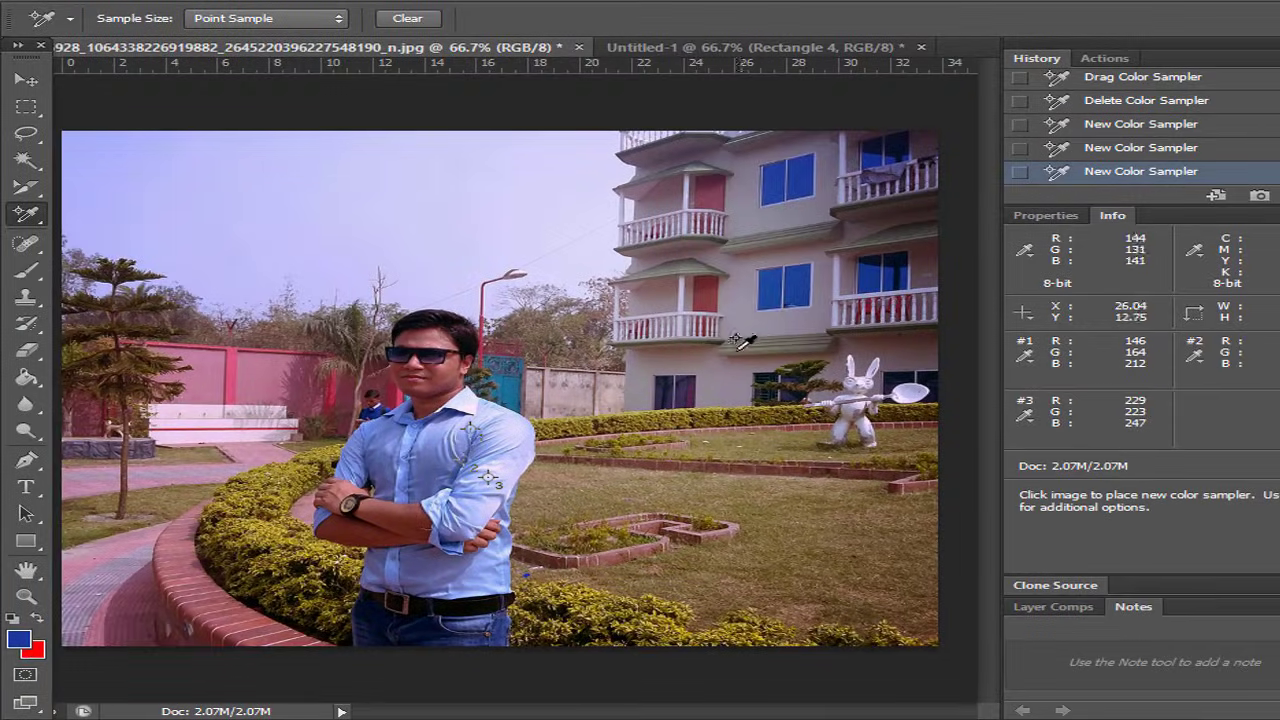
left_click(407, 19)
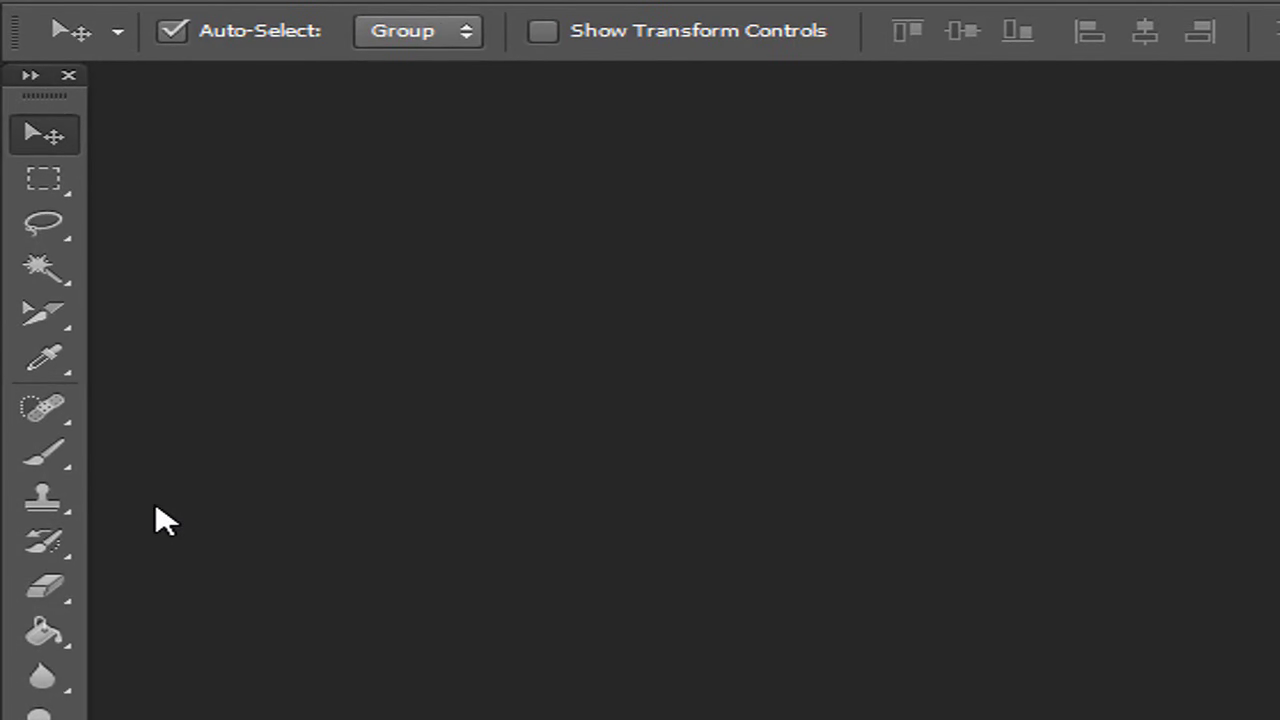
Step: Select the Ruler Tool and measure from the grass to the sky, reading 54.6° and 11.34
left_click(33, 217)
left_click_drag(62, 392, 238, 385)
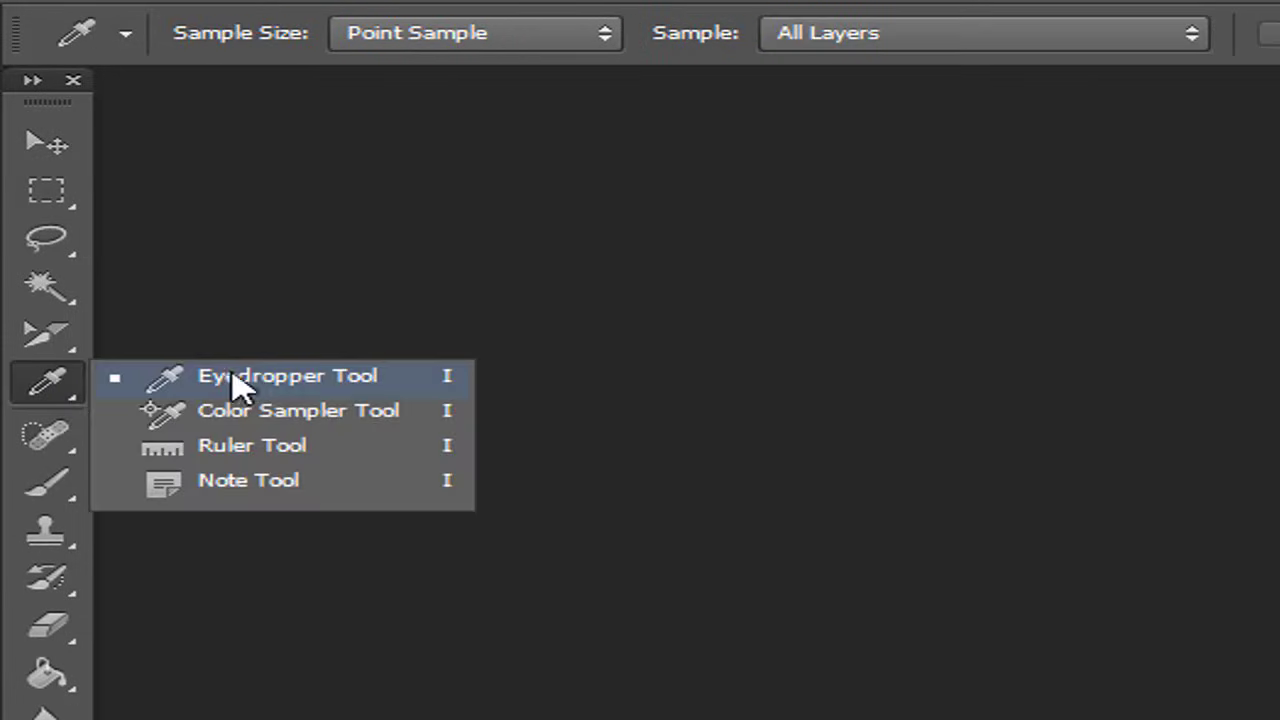
left_click(340, 458)
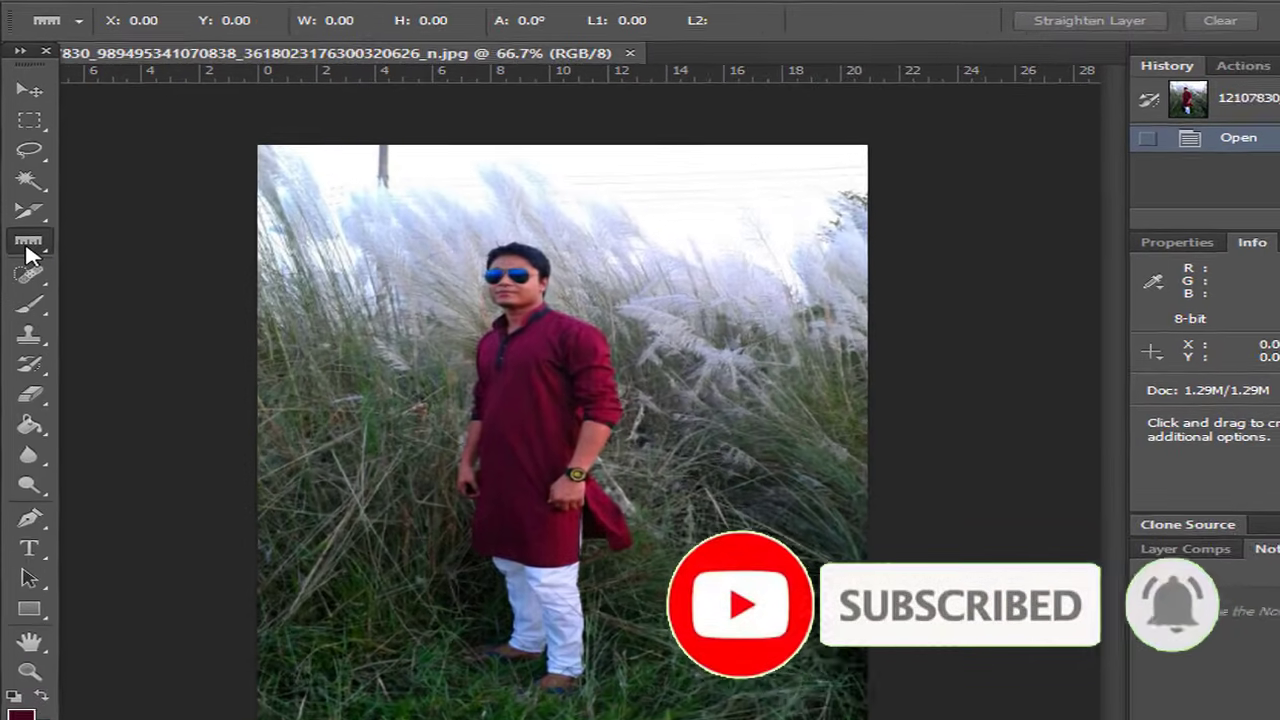
right_click(27, 224)
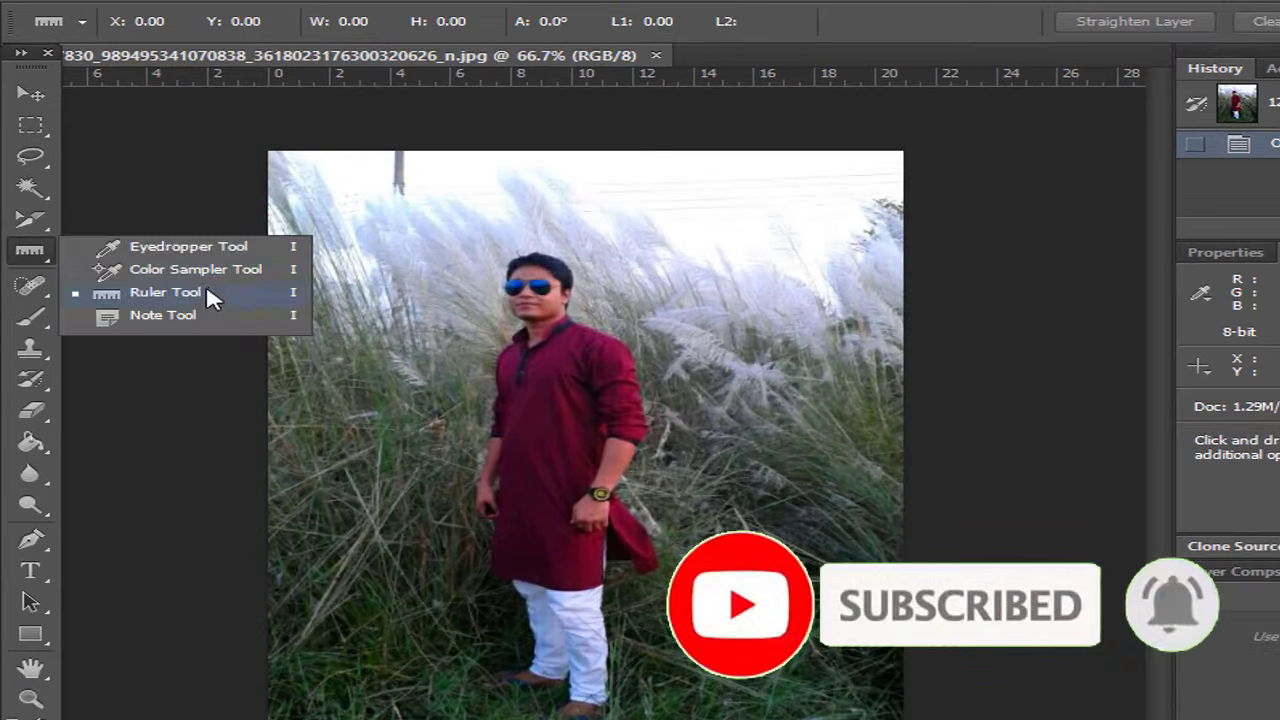
left_click(207, 296)
left_click_drag(346, 392, 701, 391)
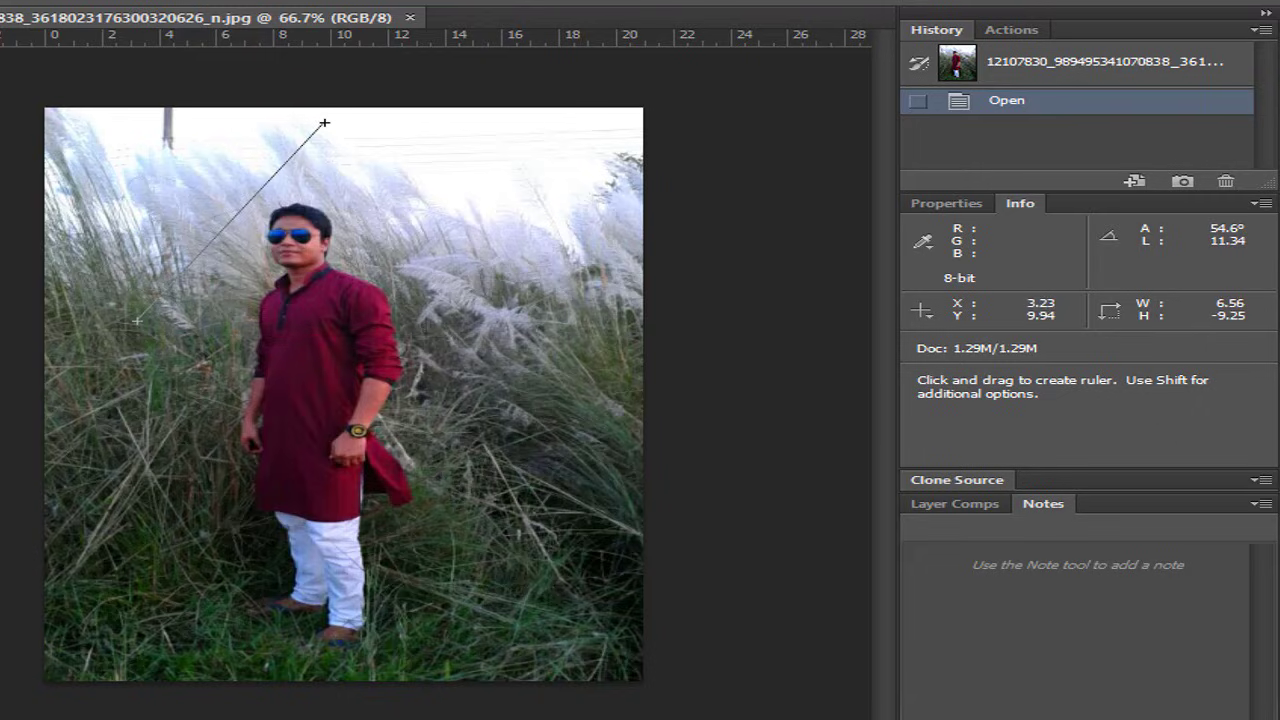
key("v")
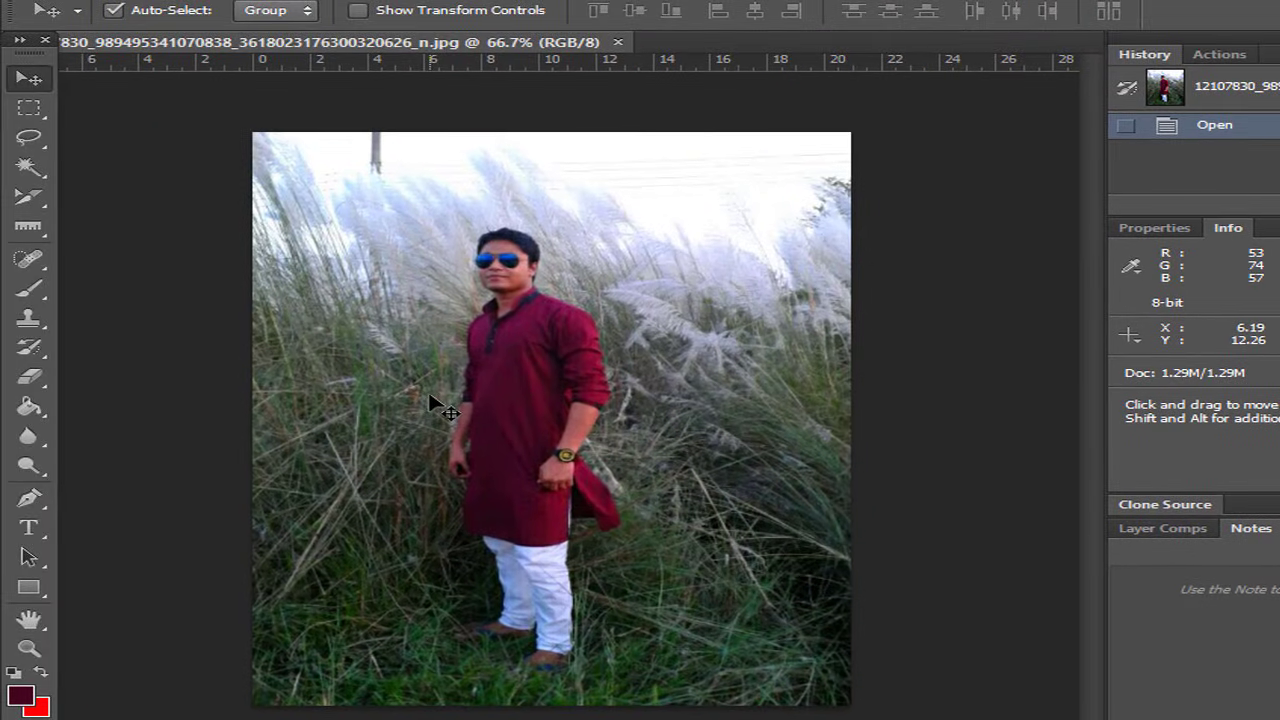
Step: Commit the rotated paste, reposition it, and measure its tilt along the grass at about -6.6°
key("ctrl+a")
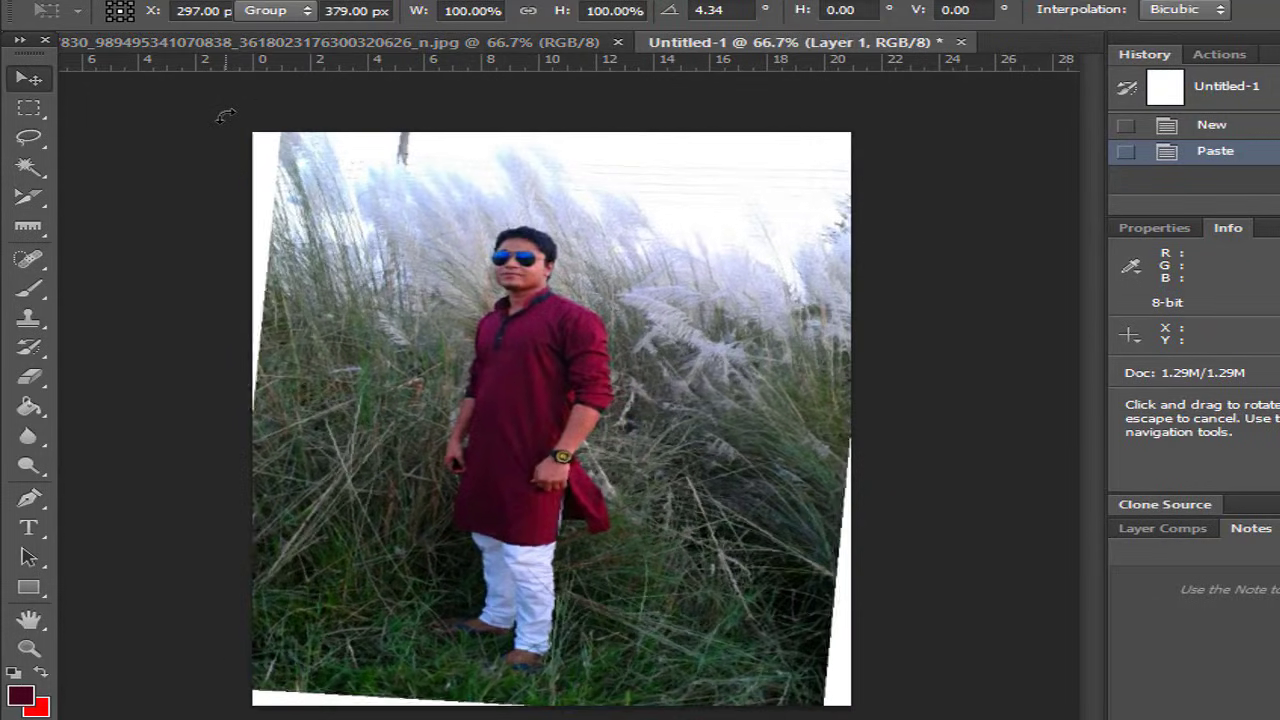
key("Return")
left_click_drag(385, 214, 405, 241)
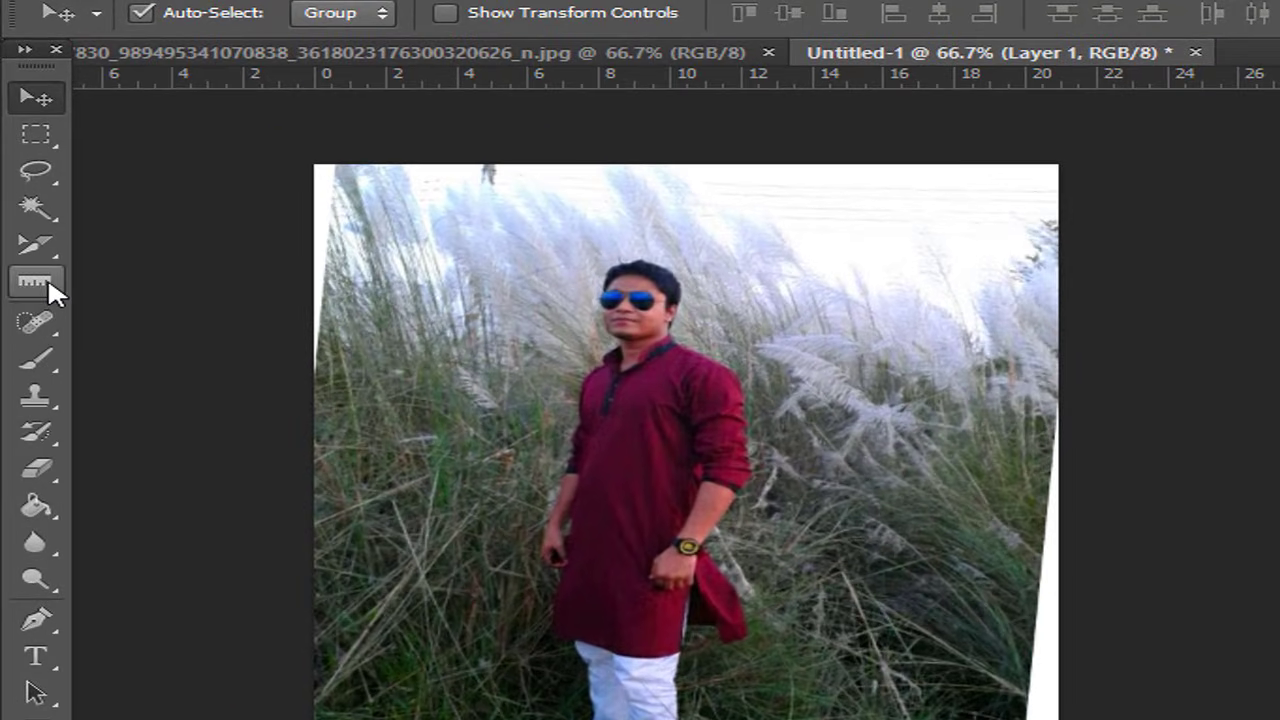
left_click_drag(36, 290, 205, 330)
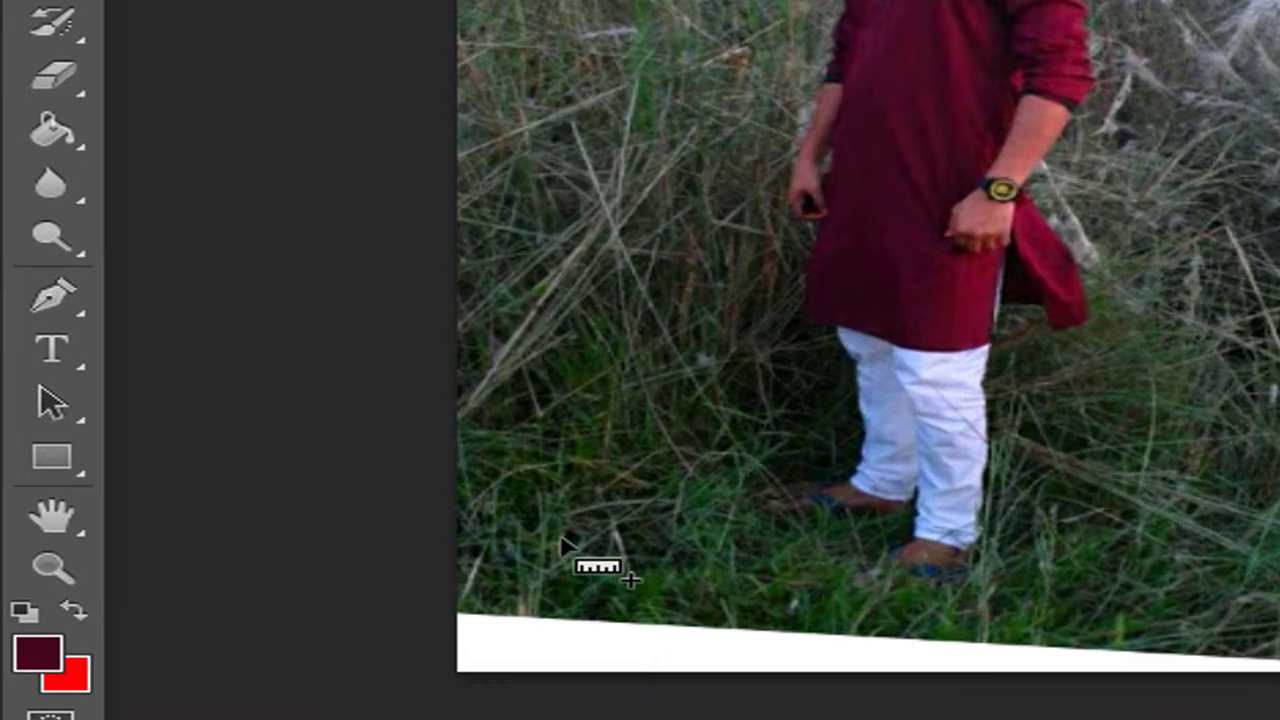
left_click_drag(563, 540, 1129, 592)
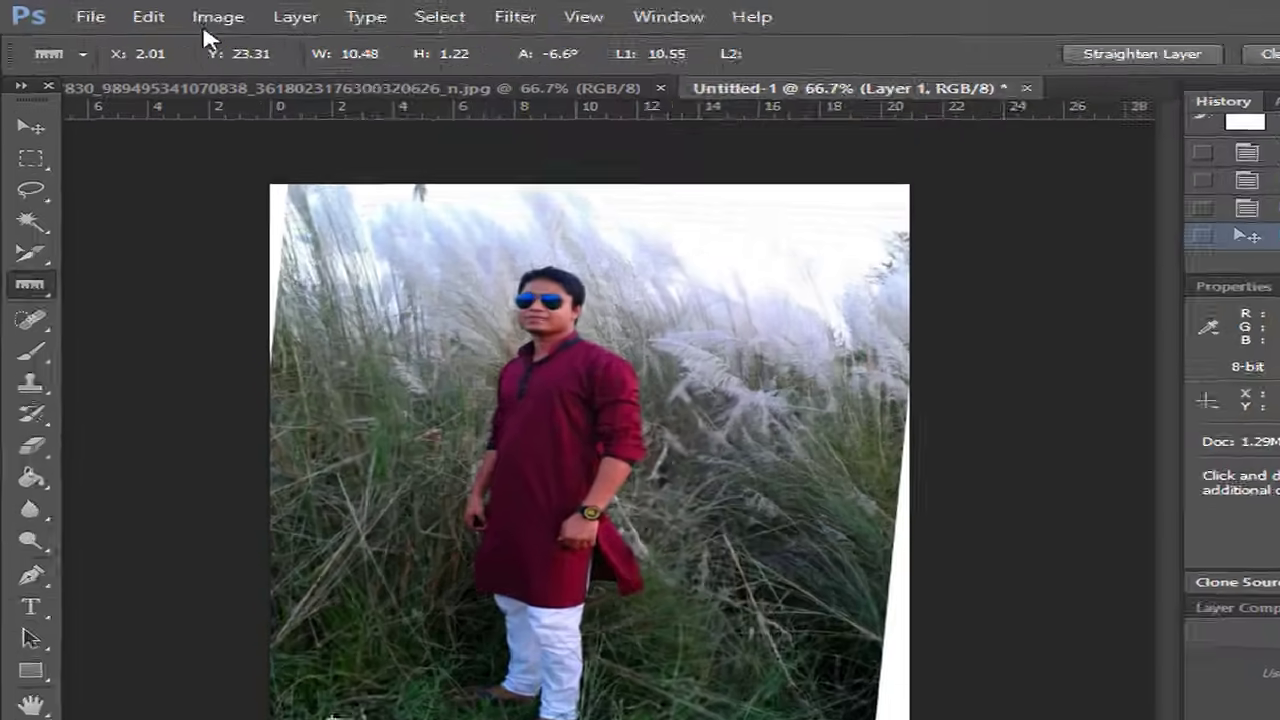
Step: Rotate the canvas by an arbitrary 6.62°, then undo the rotation
left_click(217, 18)
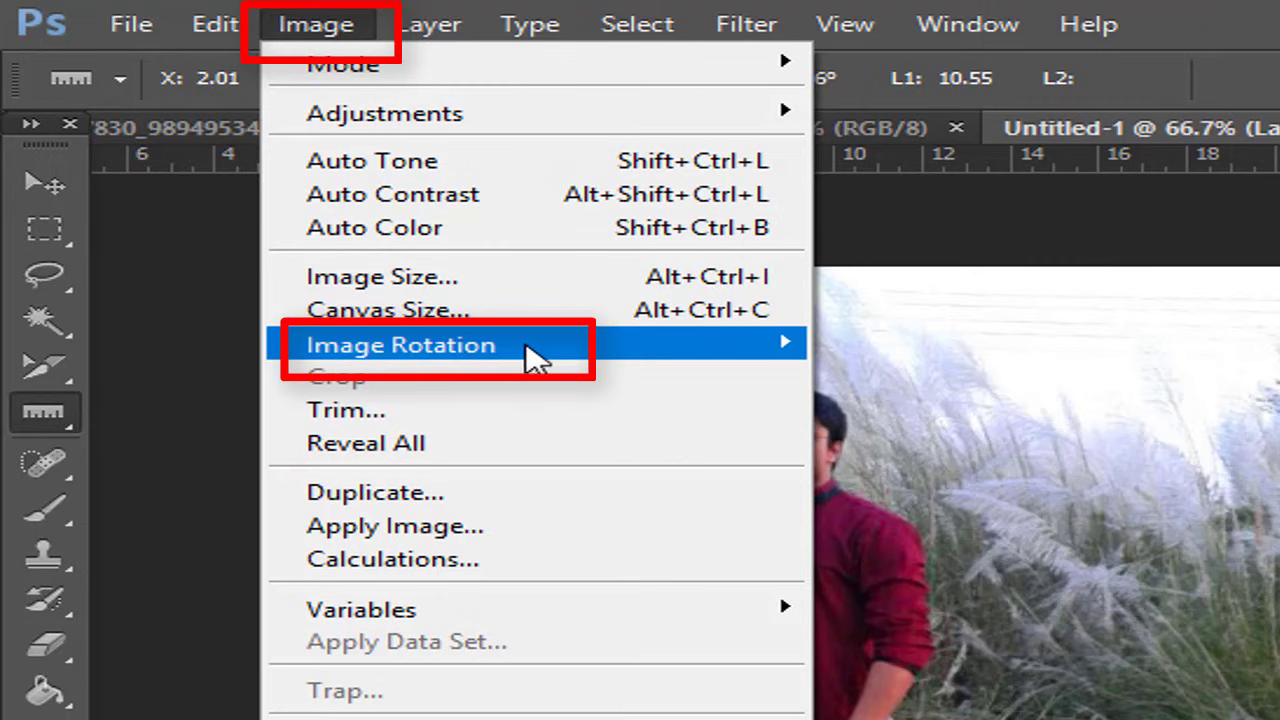
mouse_move(543, 357)
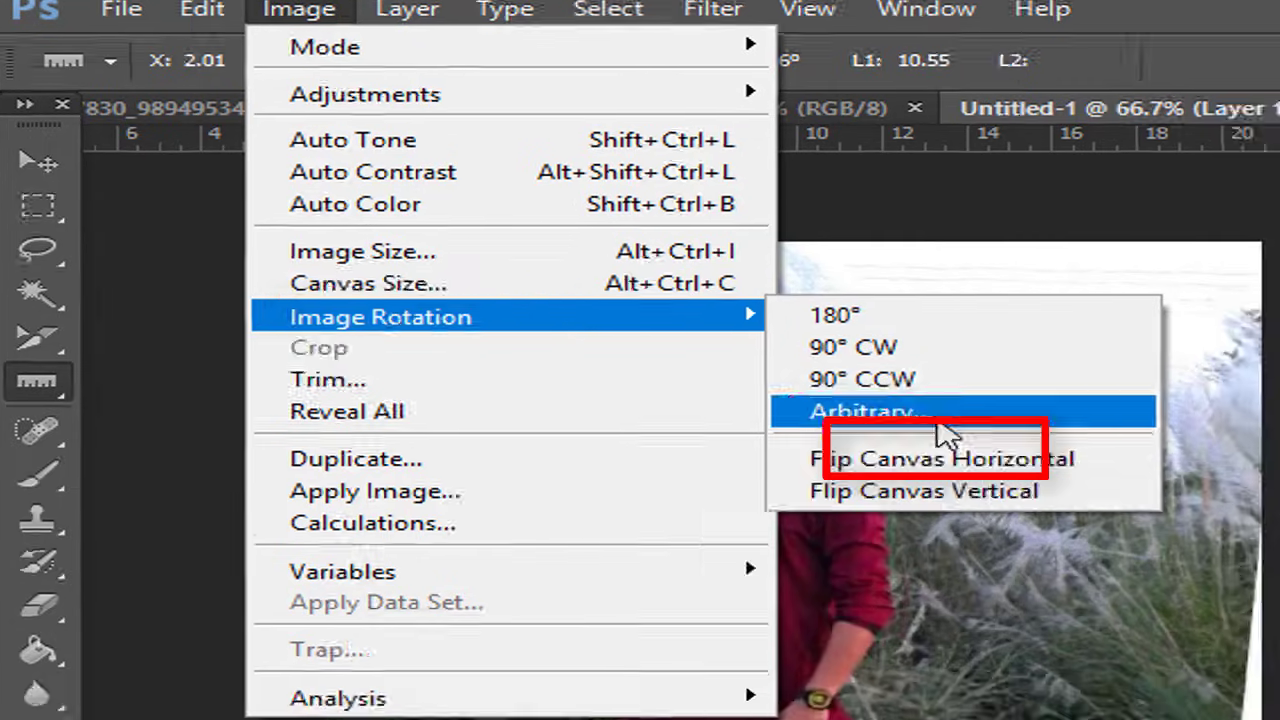
left_click(910, 443)
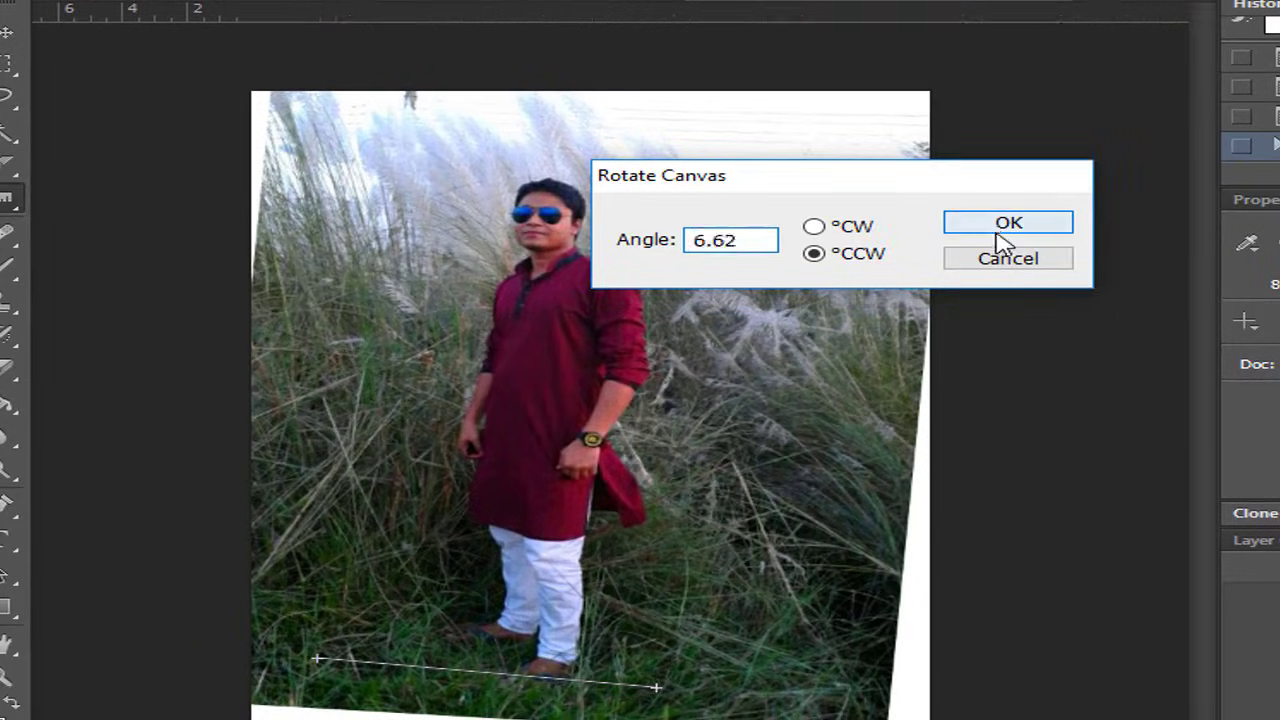
left_click(1002, 238)
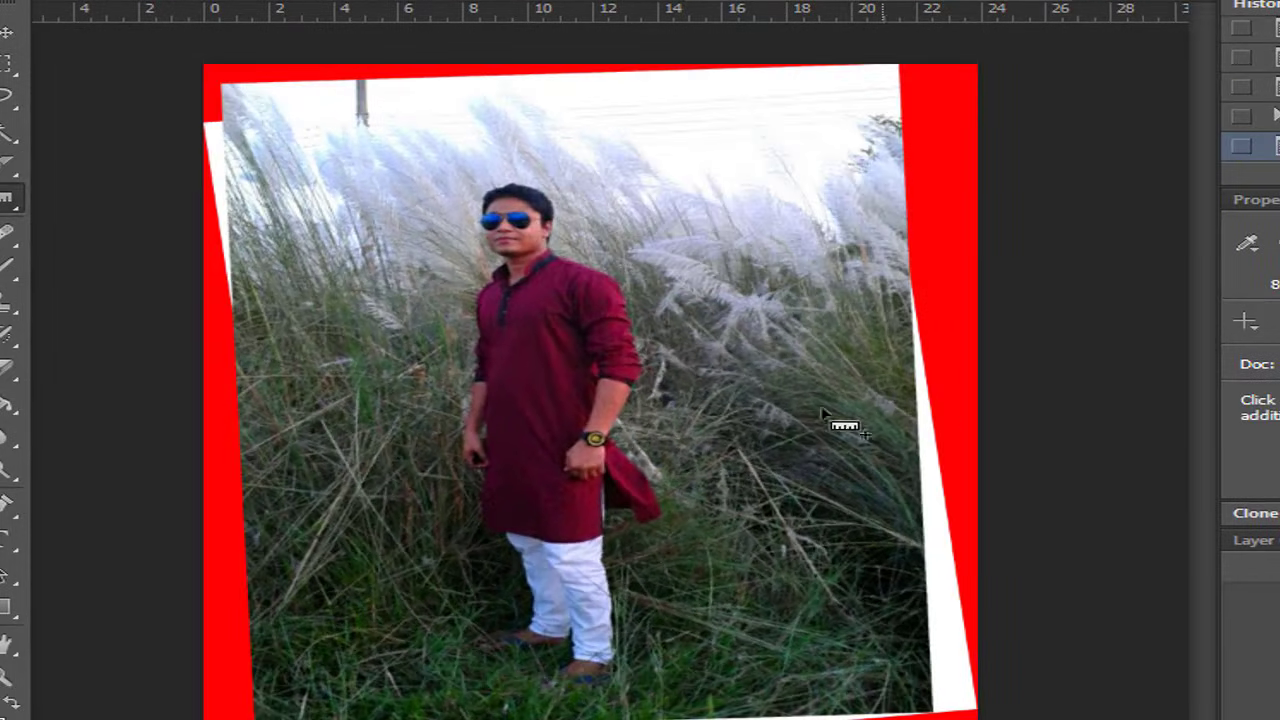
key("Return")
Step: Re-measure the photo's bottom edge with the Ruler and rotate the canvas 4.49° counter-clockwise
right_click(7, 198)
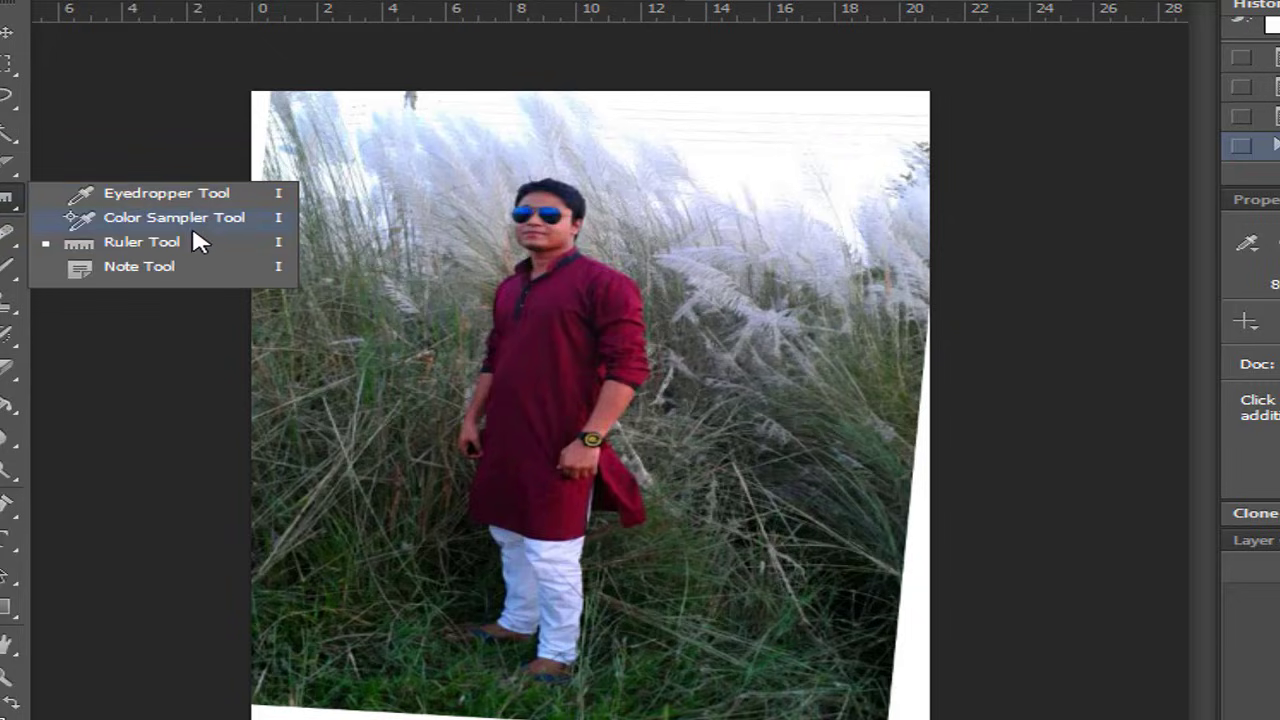
left_click(191, 236)
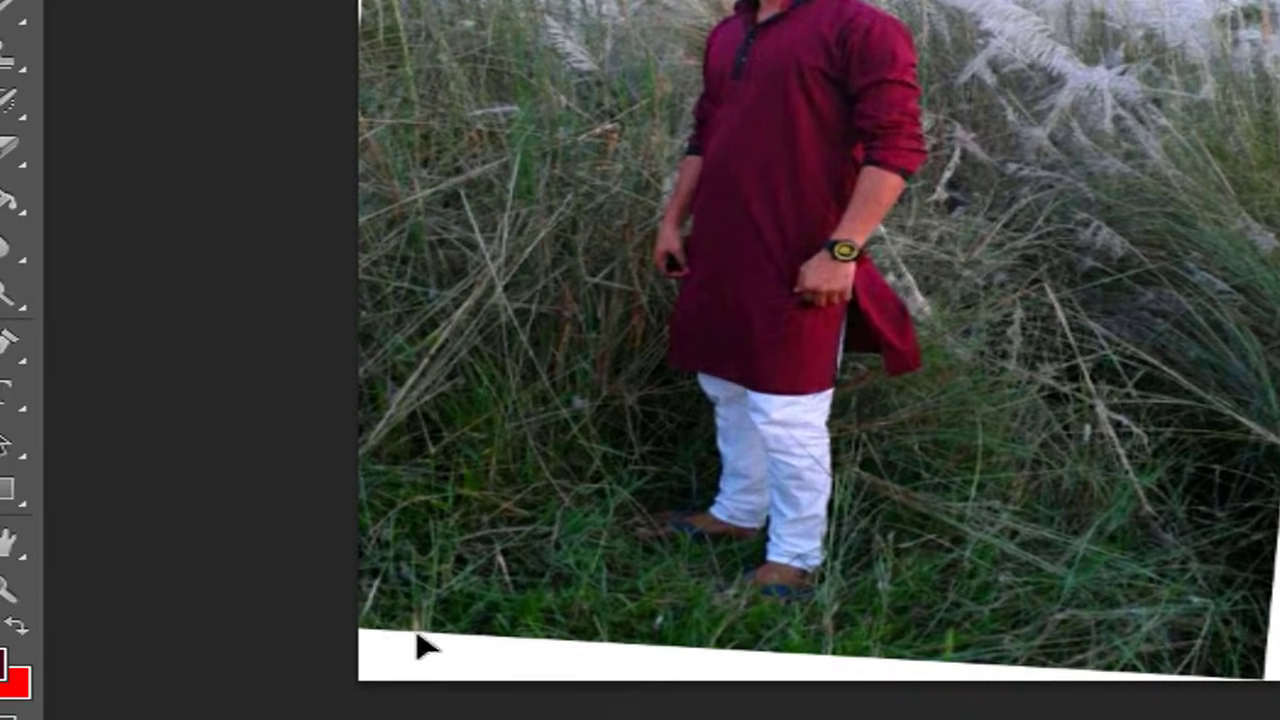
left_click_drag(287, 693, 699, 719)
left_click_drag(941, 667, 944, 668)
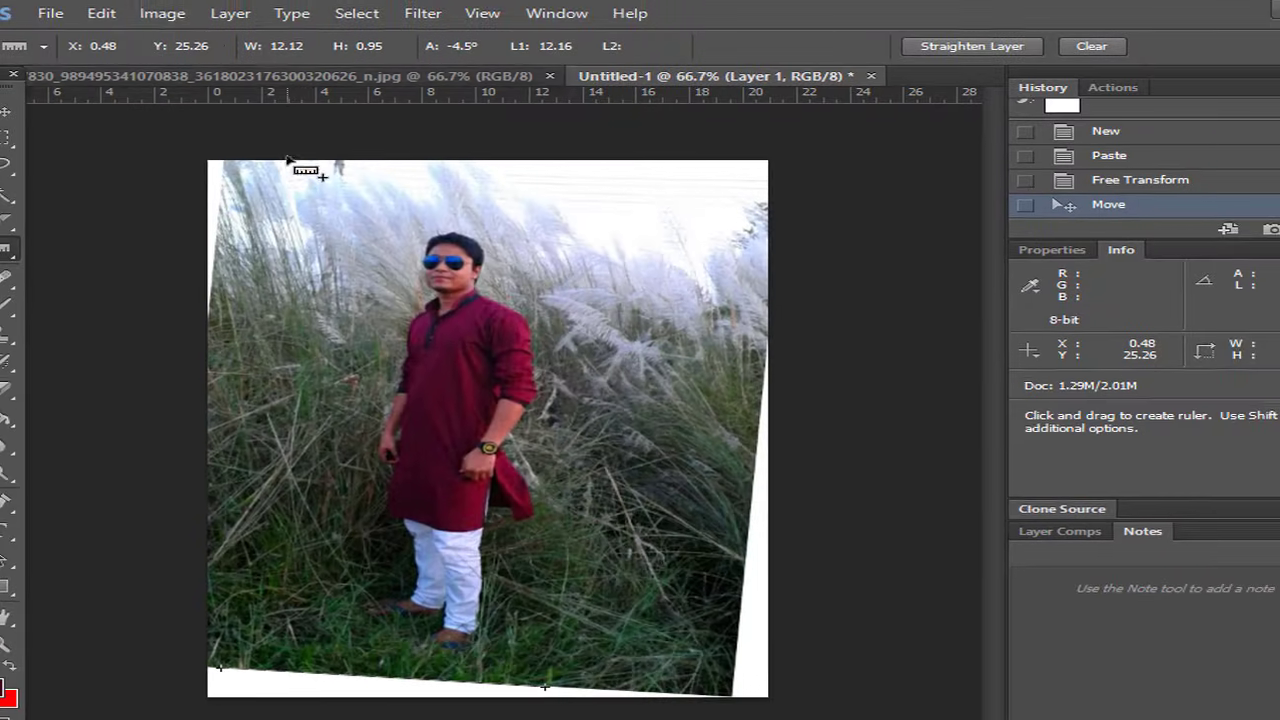
left_click(164, 14)
mouse_move(358, 215)
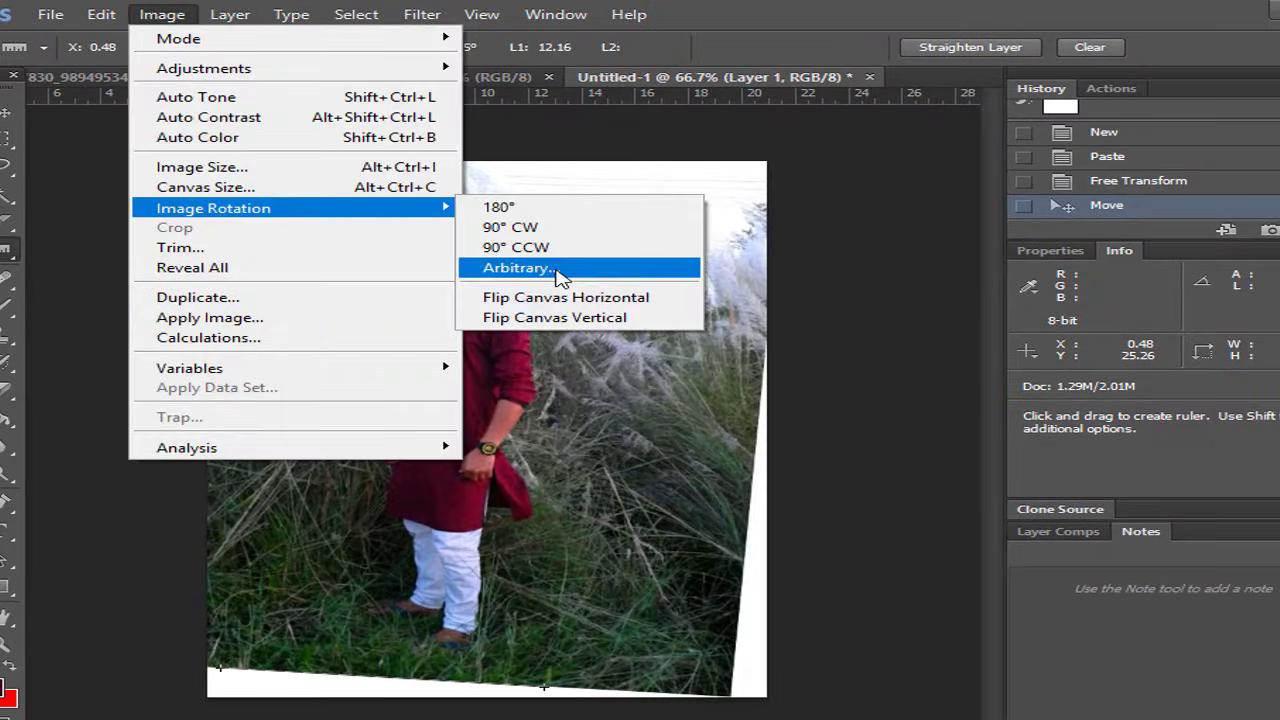
left_click(520, 267)
left_click(828, 271)
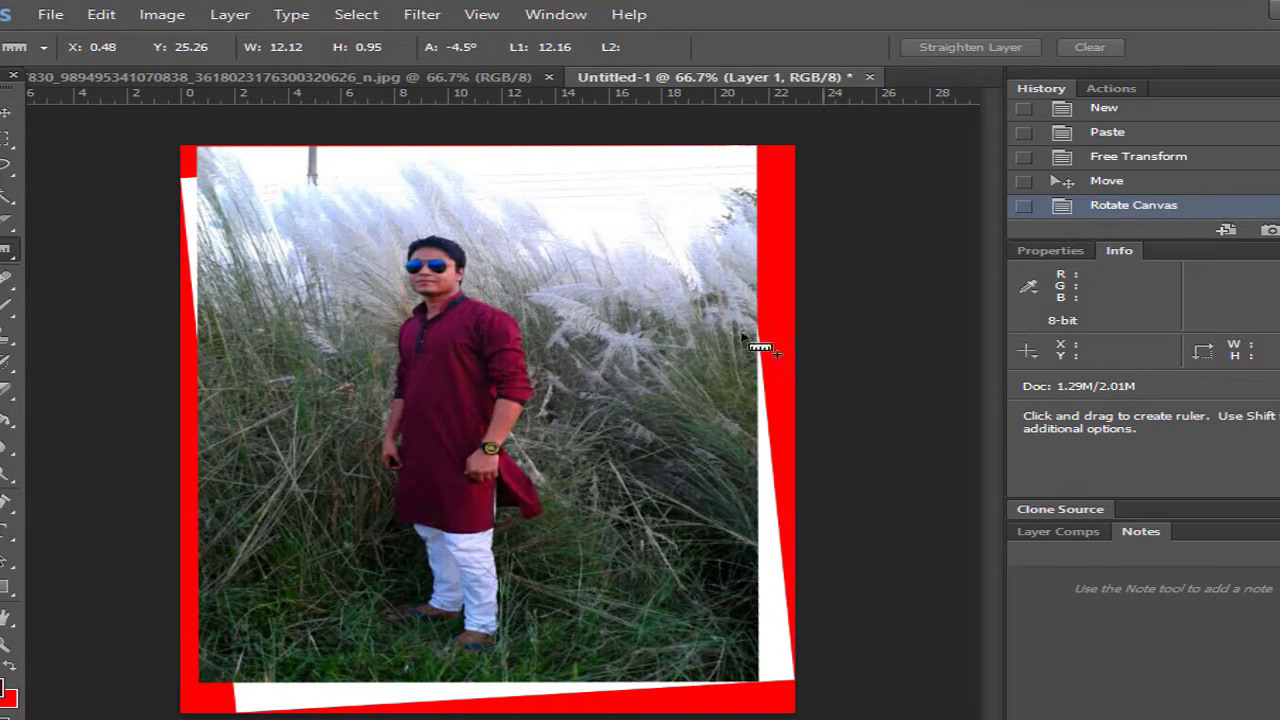
Step: Shift the photo left and enlarge it with Free Transform to cover the white corners
left_click(6, 116)
mouse_move(526, 304)
left_mouse_down()
mouse_move(571, 391)
mouse_move(515, 304)
left_mouse_up()
key("ctrl+t")
left_click_drag(757, 689, 812, 712)
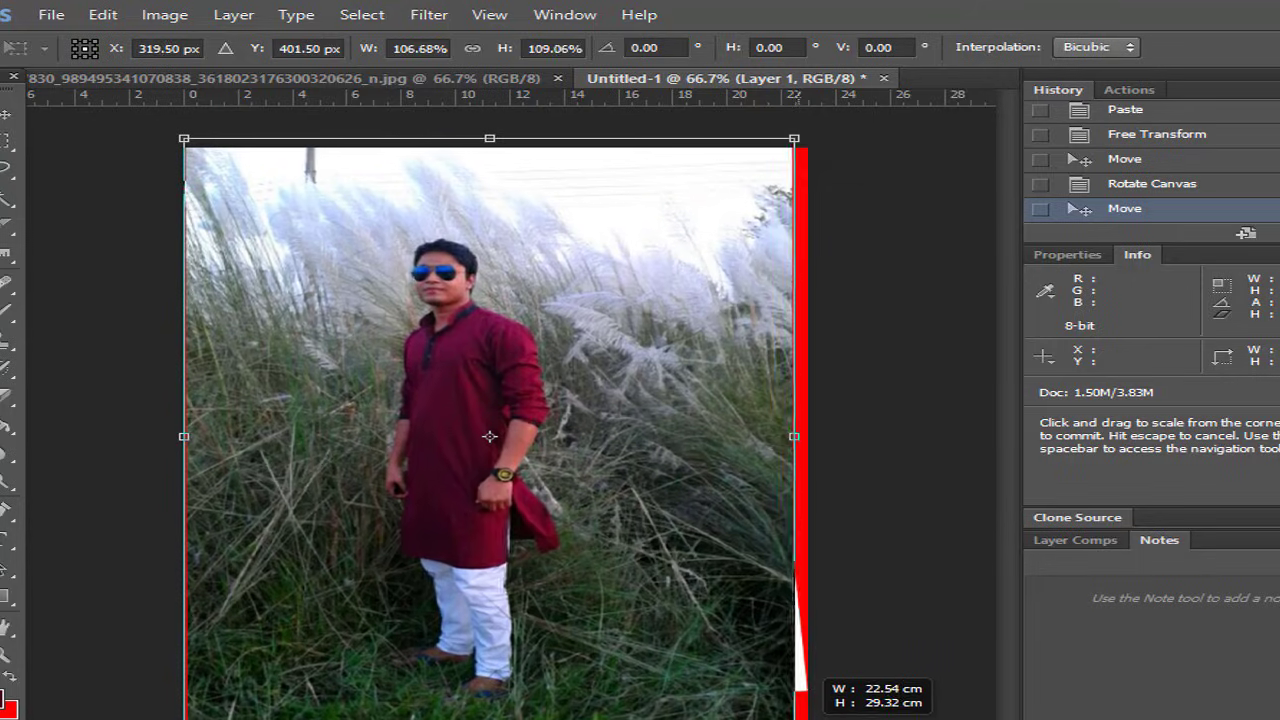
key("Return")
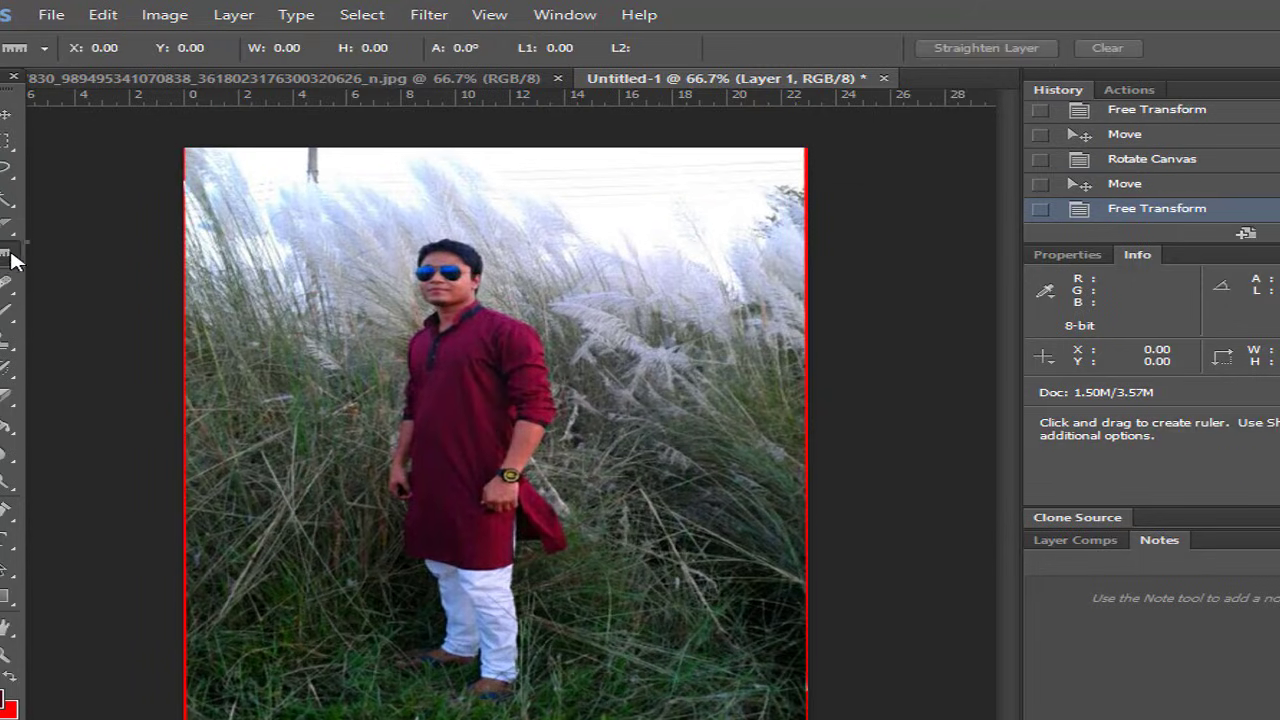
left_click(8, 258)
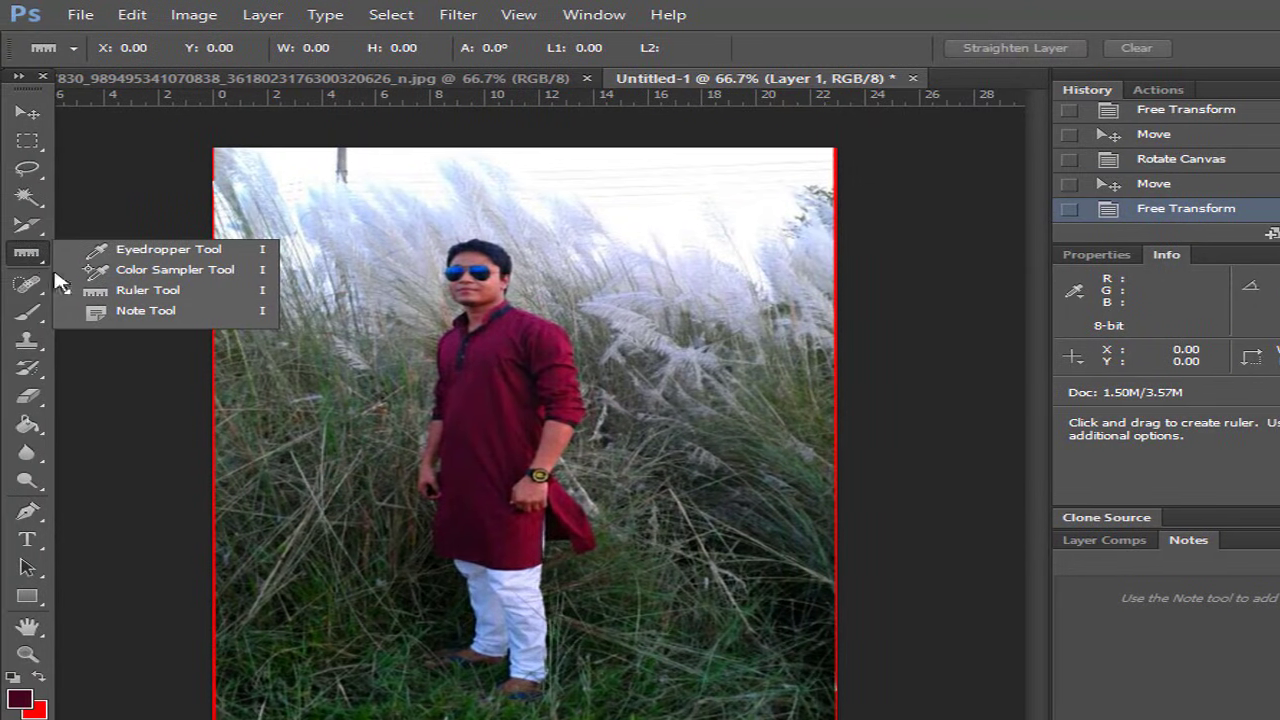
mouse_move(283, 357)
left_mouse_down()
mouse_move(514, 366)
mouse_move(563, 288)
left_mouse_up()
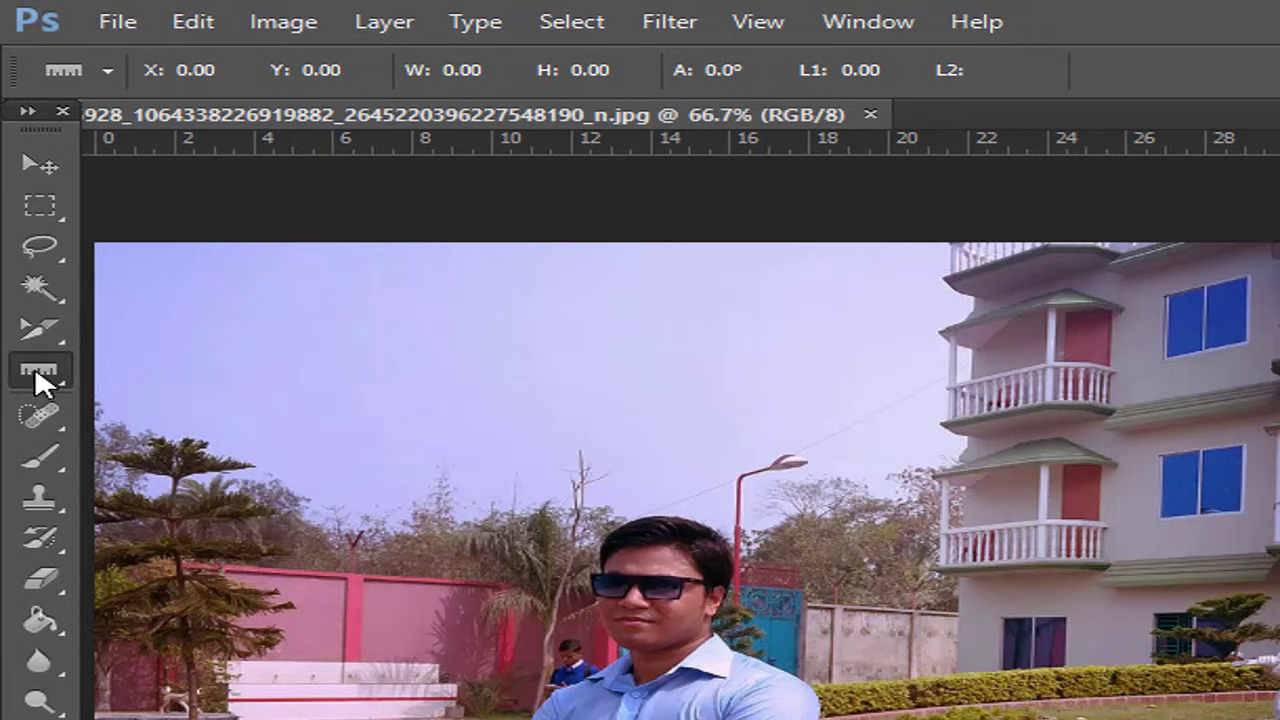
Step: Choose the Note Tool and pin an empty note on the building's blue window
right_click(40, 380)
left_click(265, 459)
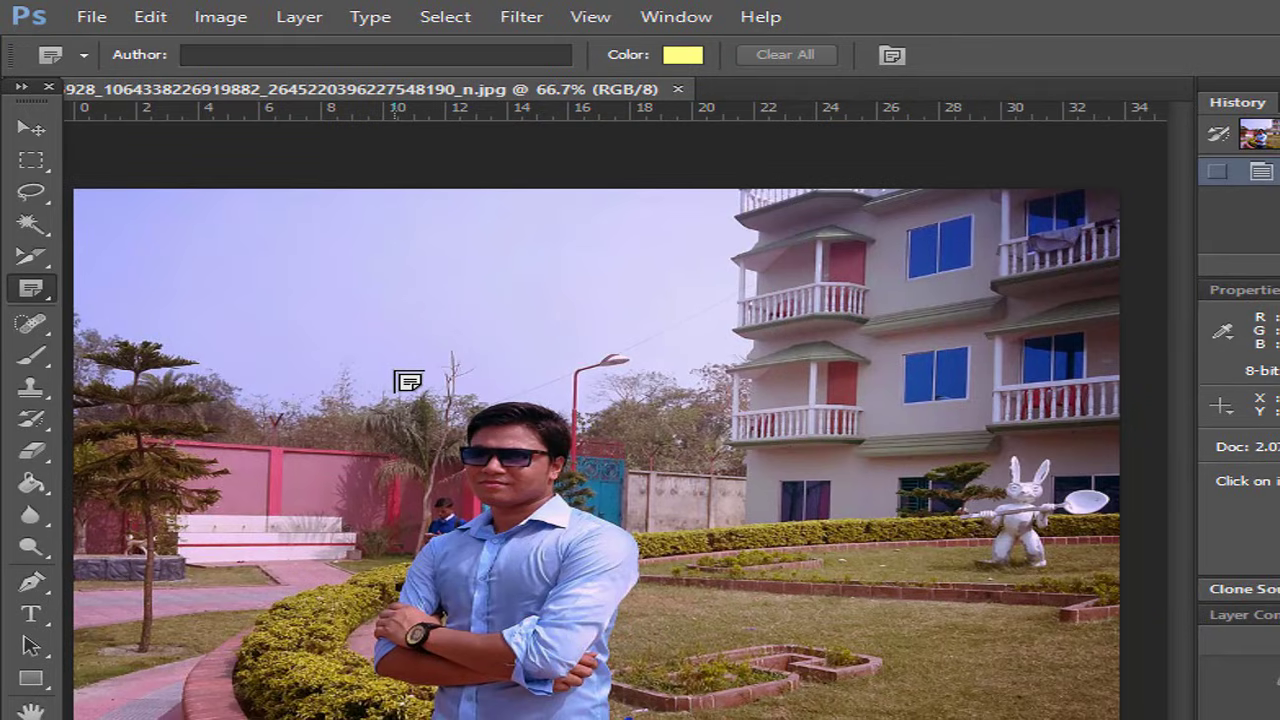
key("ctrl+minus")
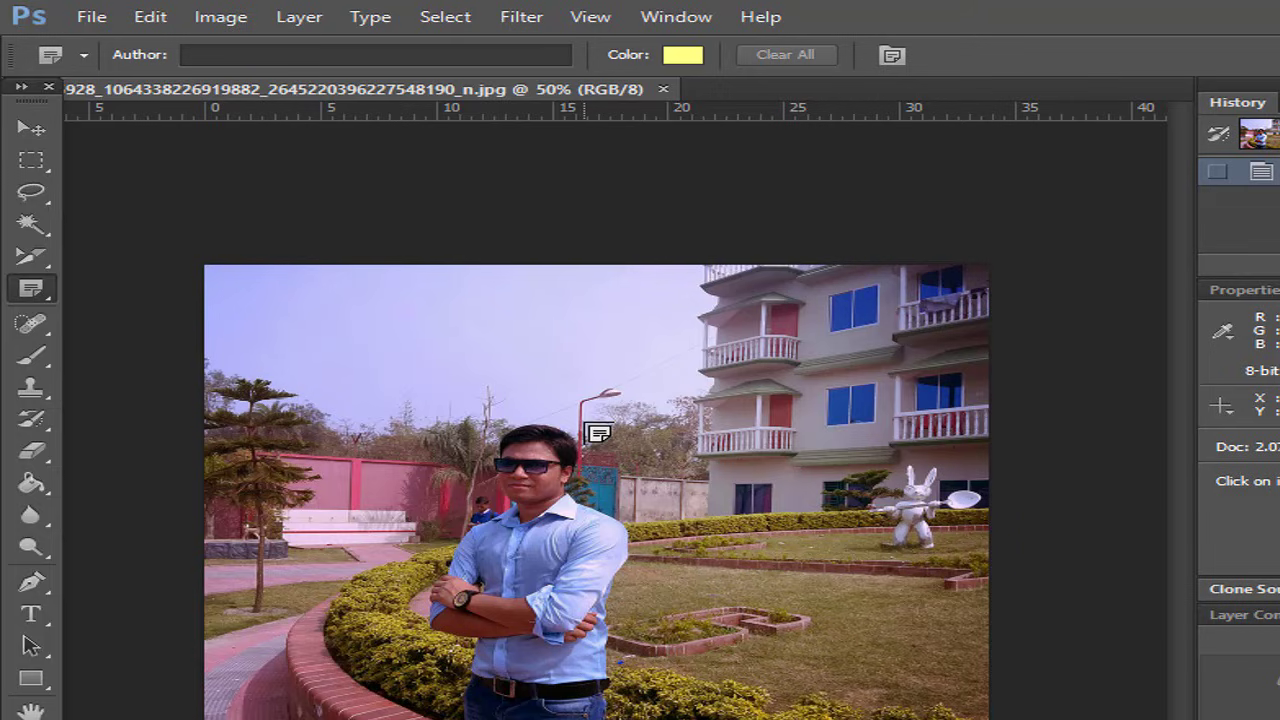
key("ctrl+plus")
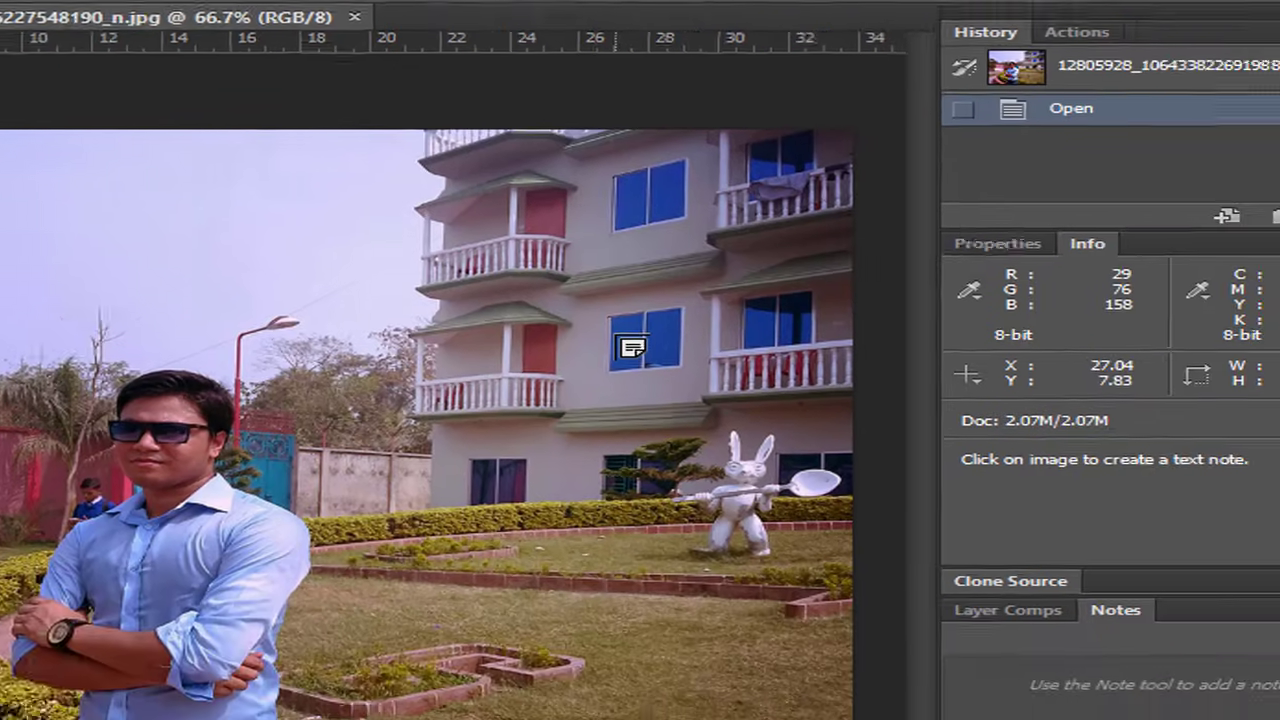
left_click(850, 458)
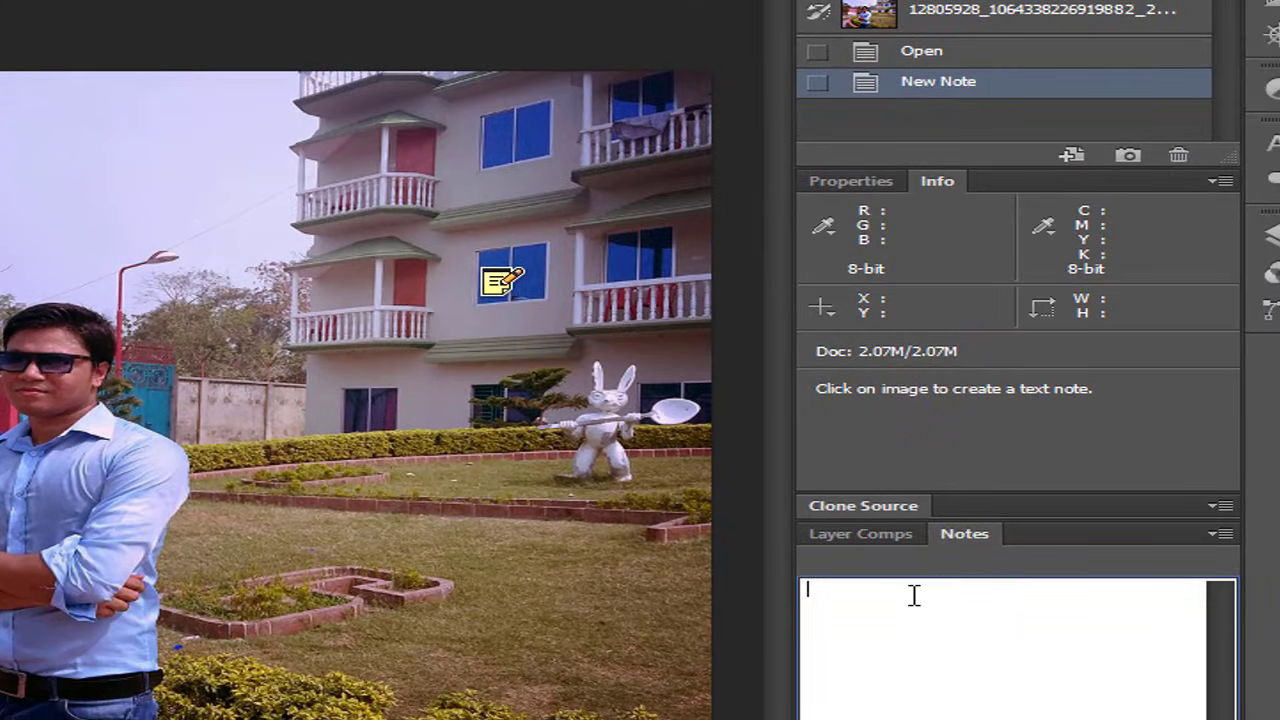
Step: Finish the window note's text, then add a sky note and a 'Road' note on the lower-left path
type("d")
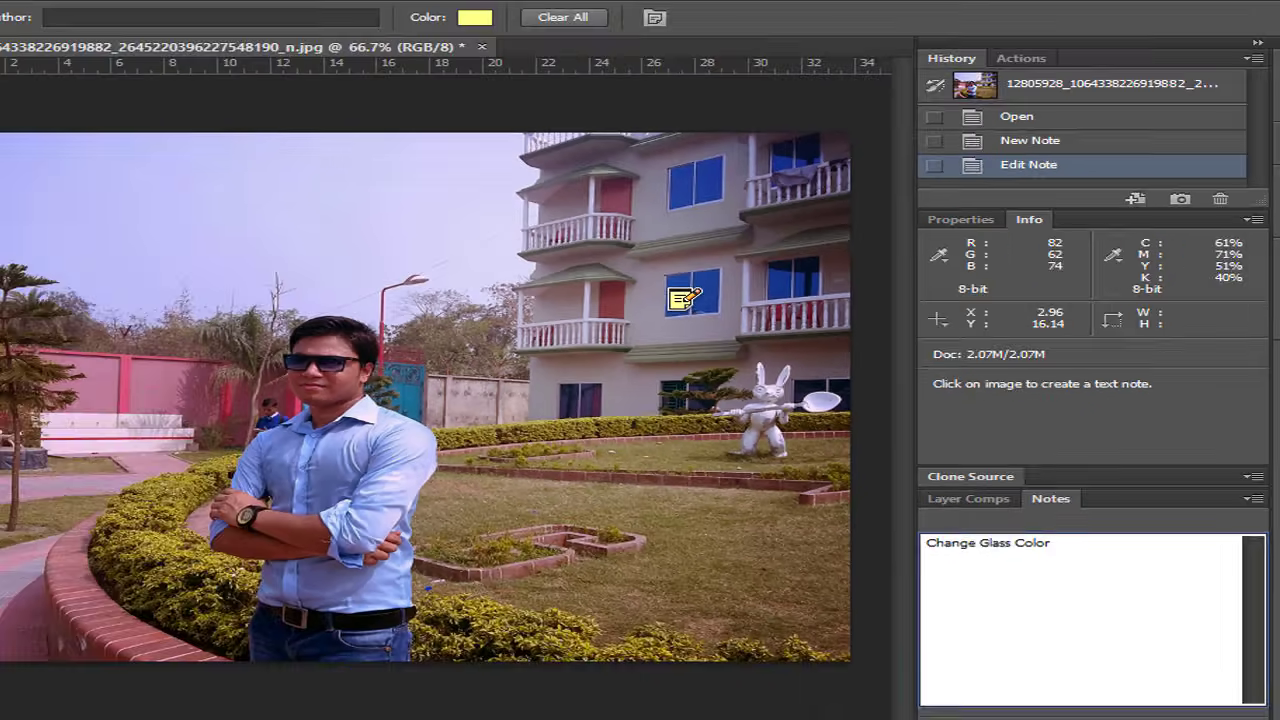
type("v")
left_click(25, 231)
left_click(232, 236)
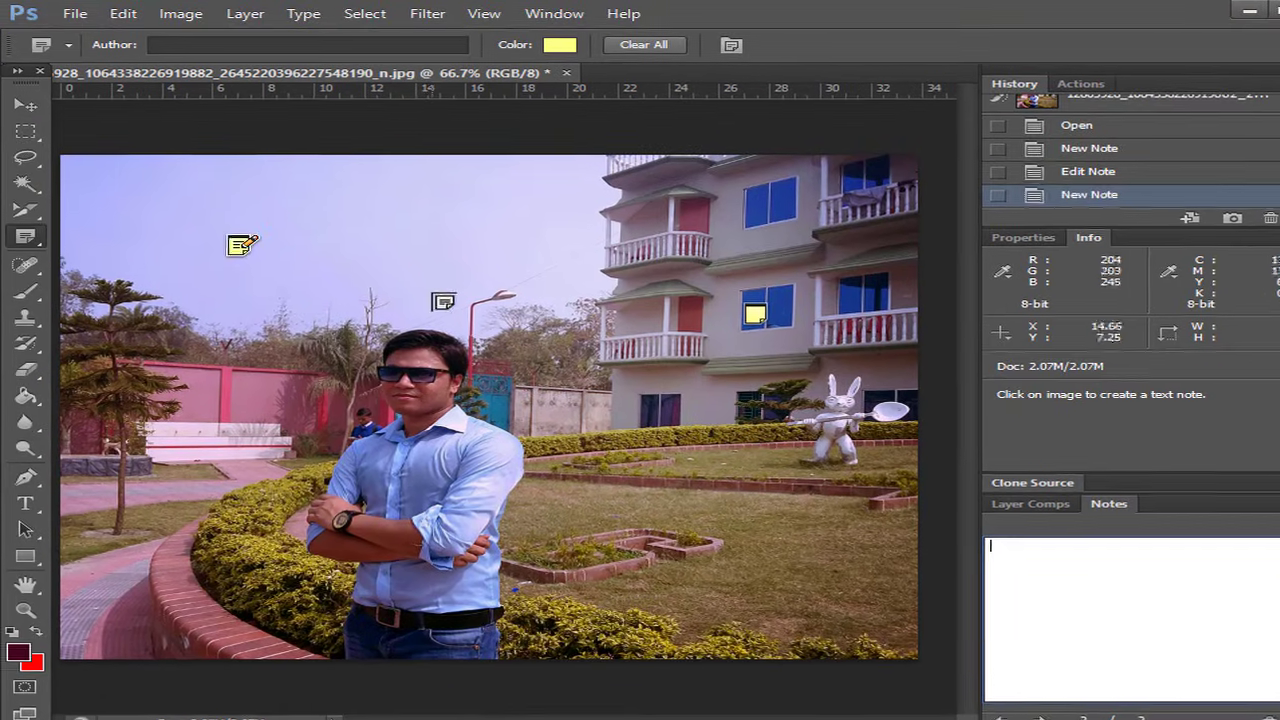
type("fsfsfsf")
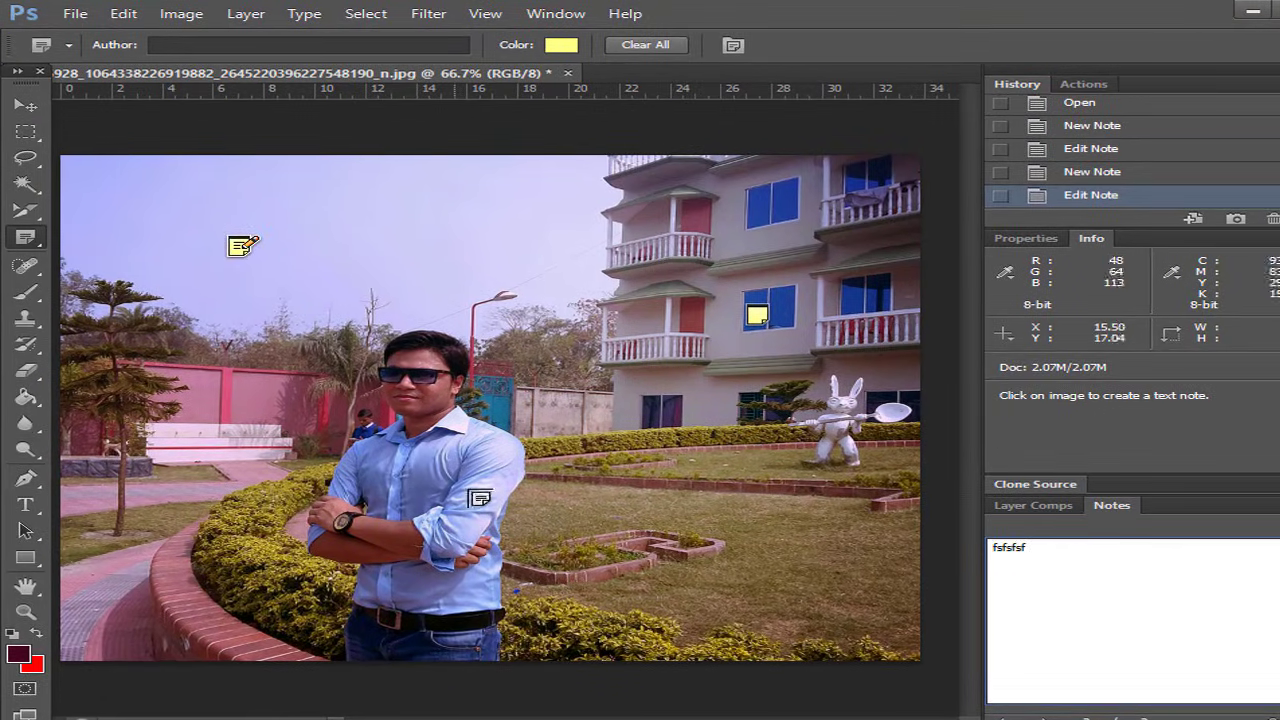
left_click(112, 565)
type("Ra")
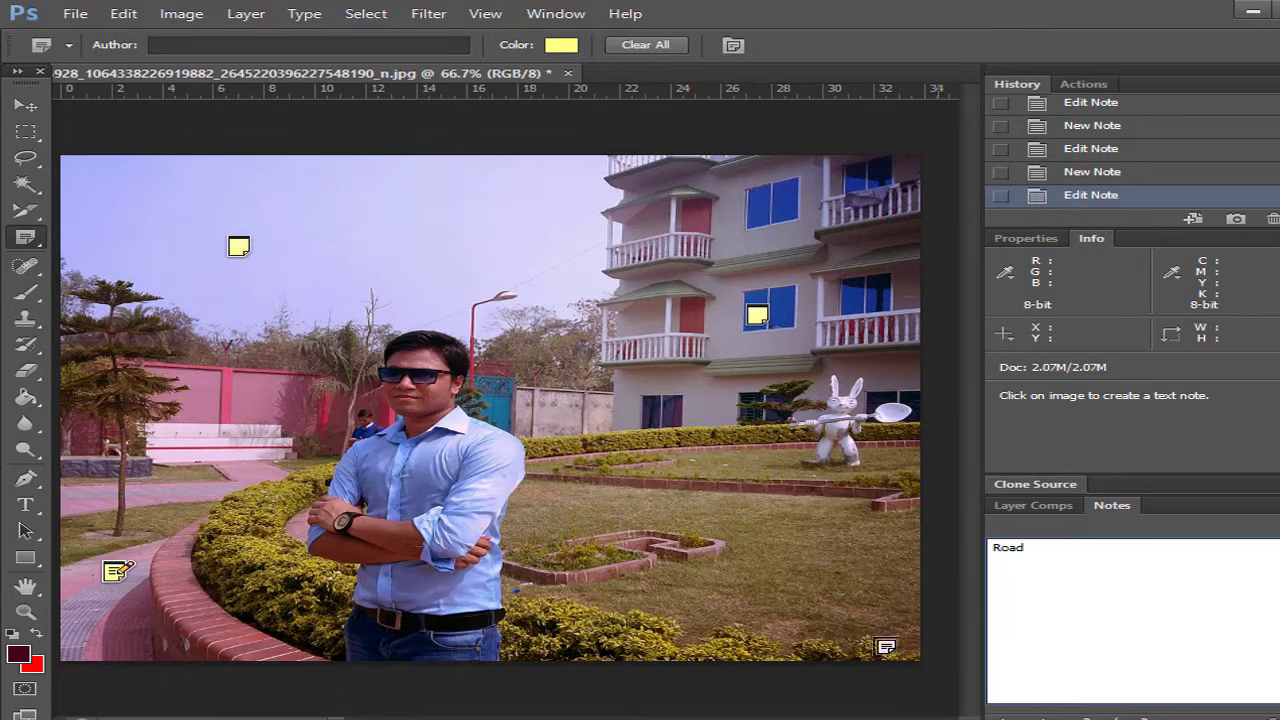
Step: Switch to the Move tool and select the window note, then the Road note
left_click(26, 105)
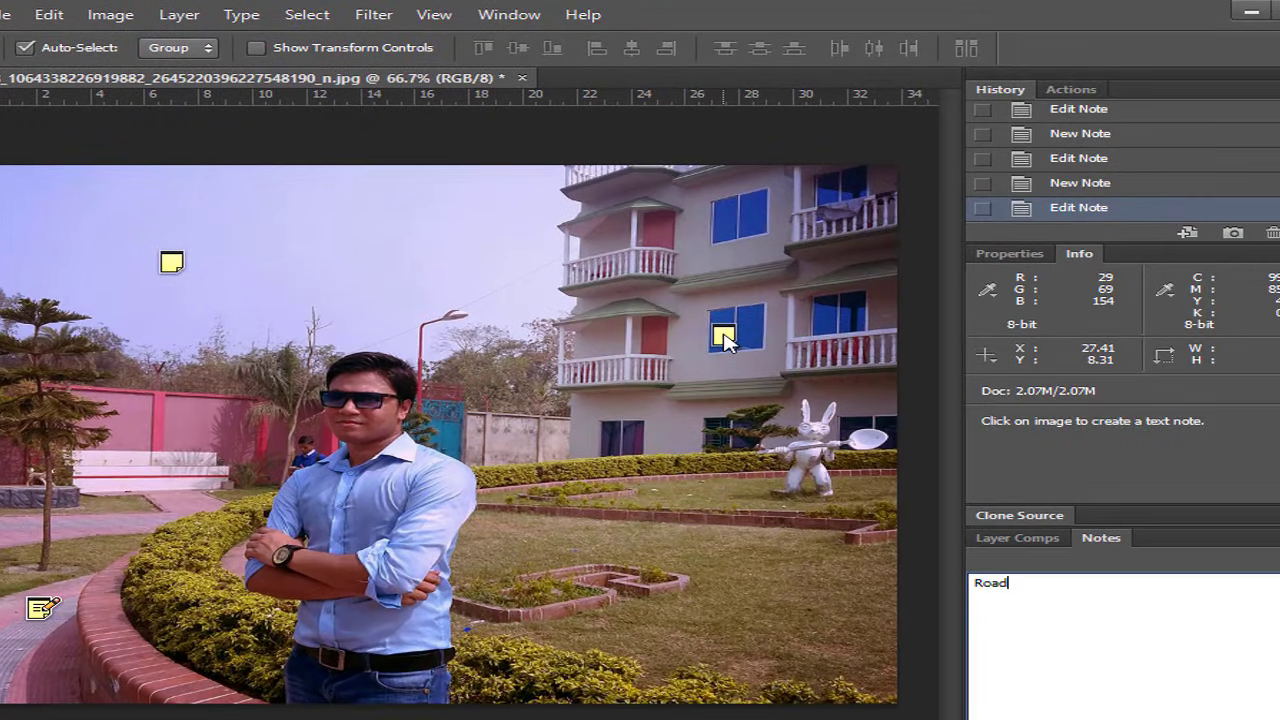
left_click(724, 338)
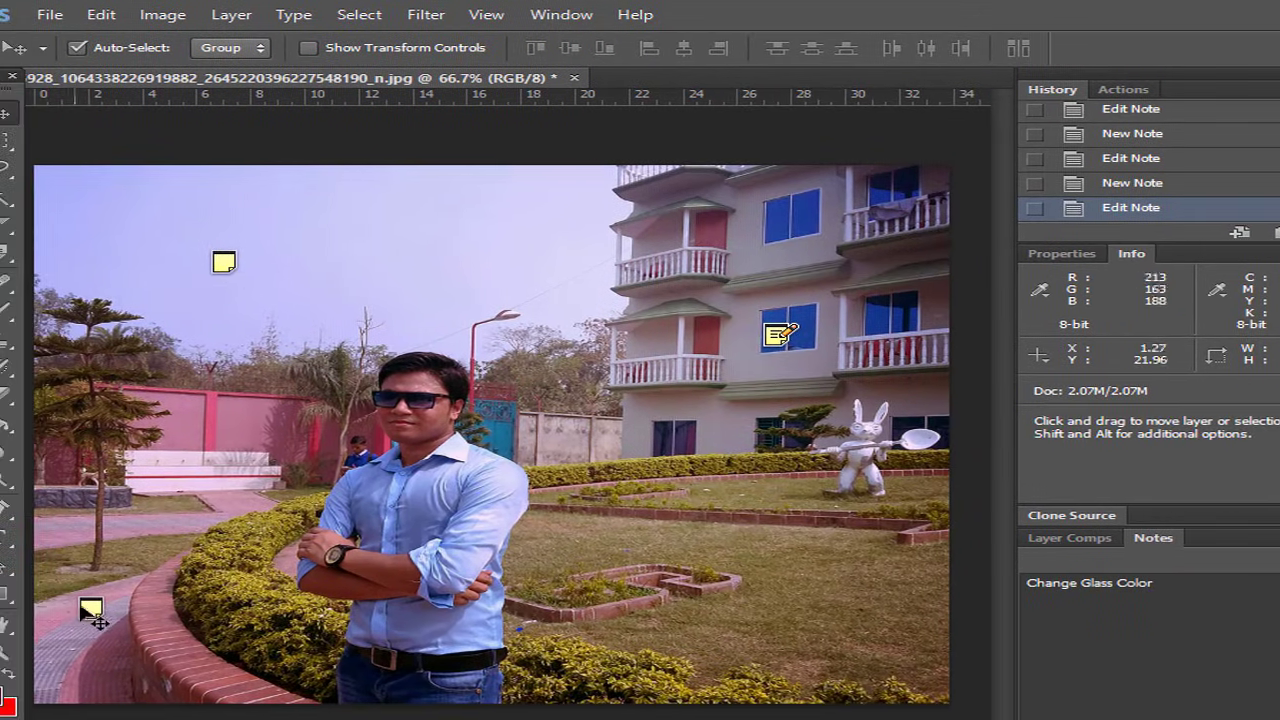
left_click(89, 613)
Step: Open the Road, sky and window notes in turn to read their text
right_click(89, 614)
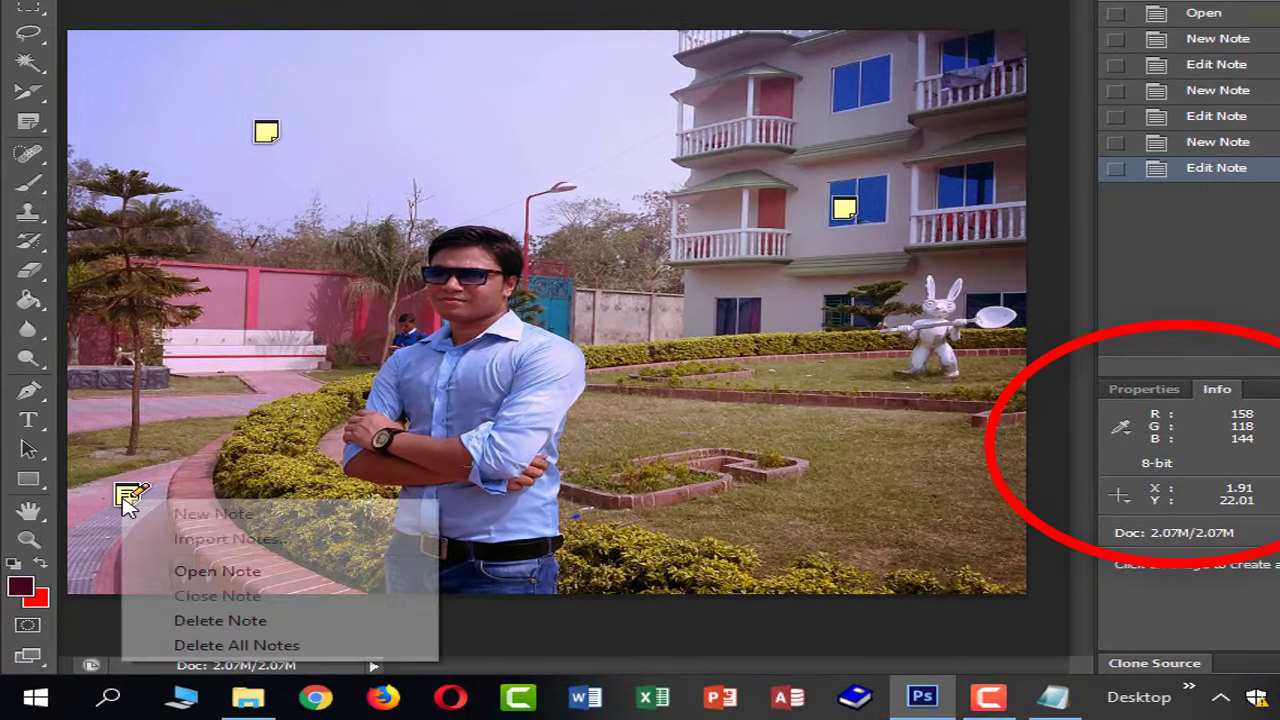
left_click(277, 584)
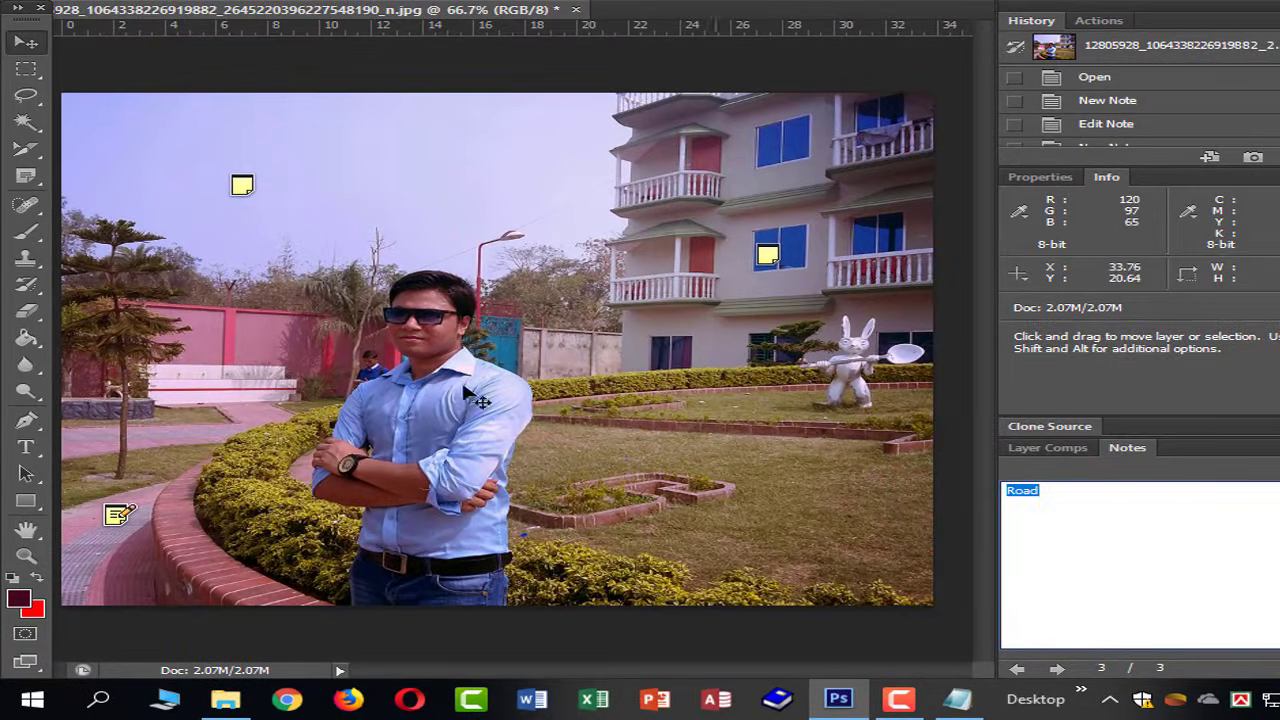
left_click(245, 187)
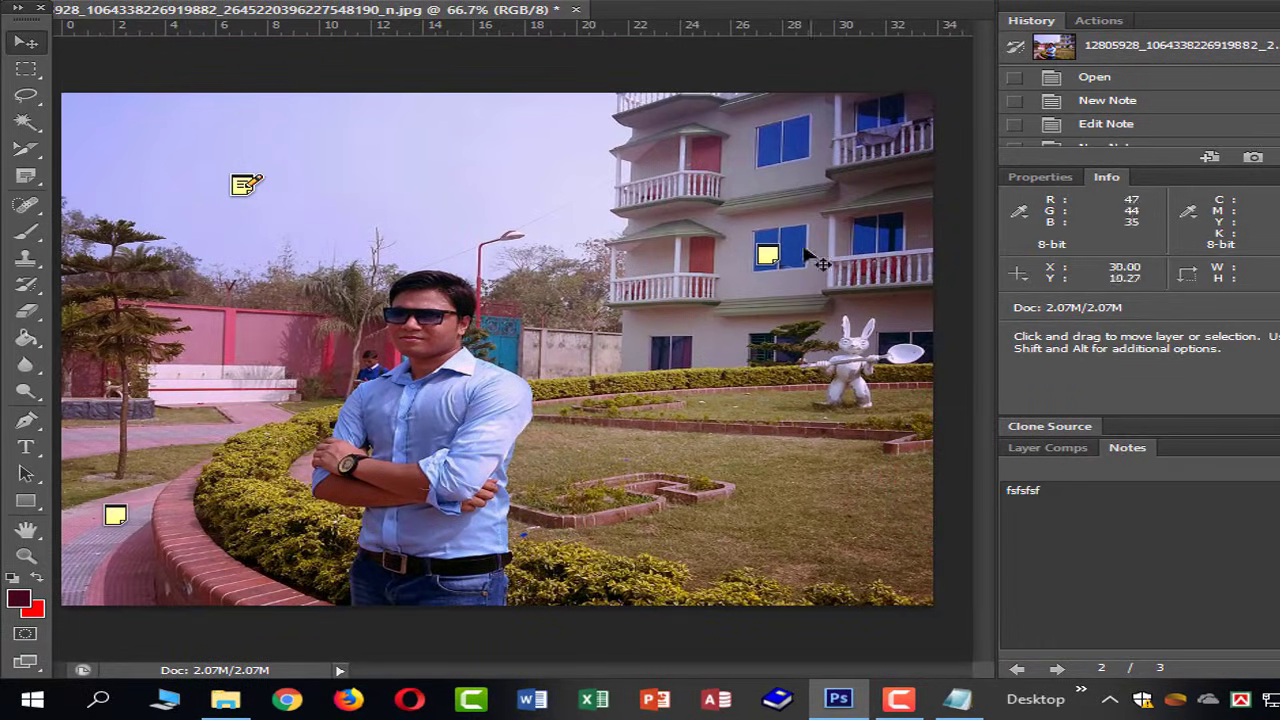
left_click(768, 255)
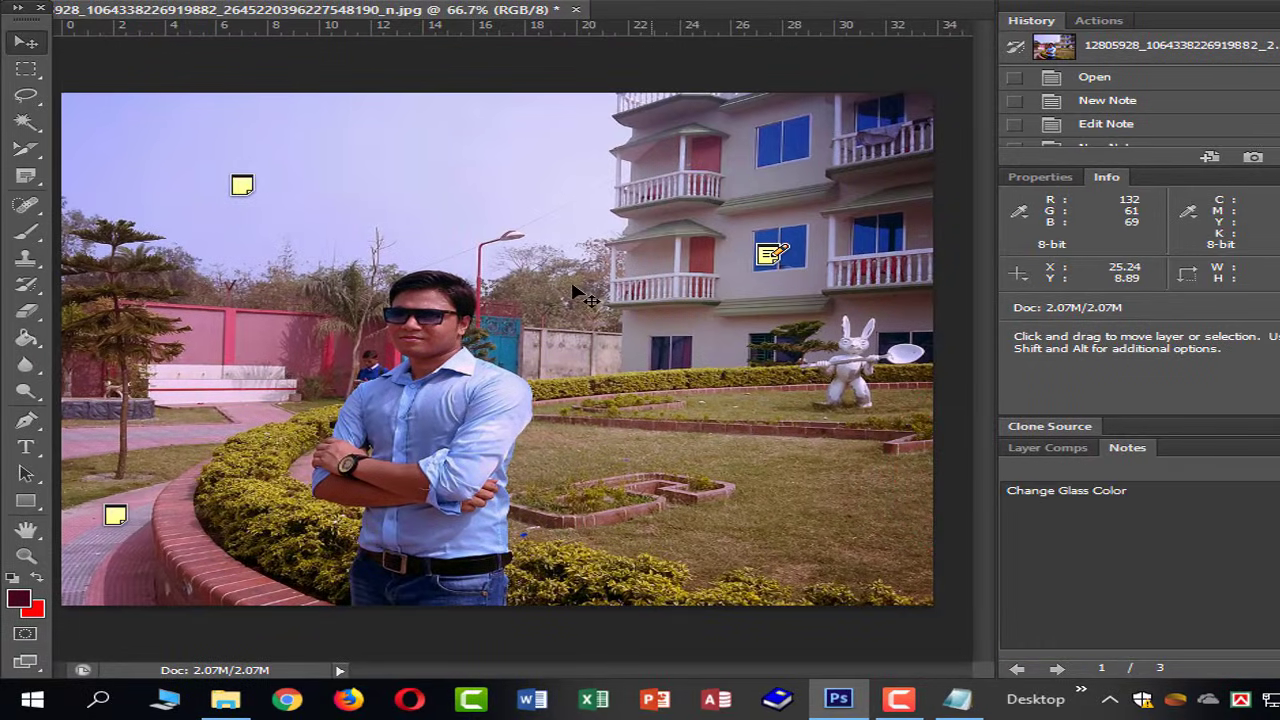
left_click(246, 184)
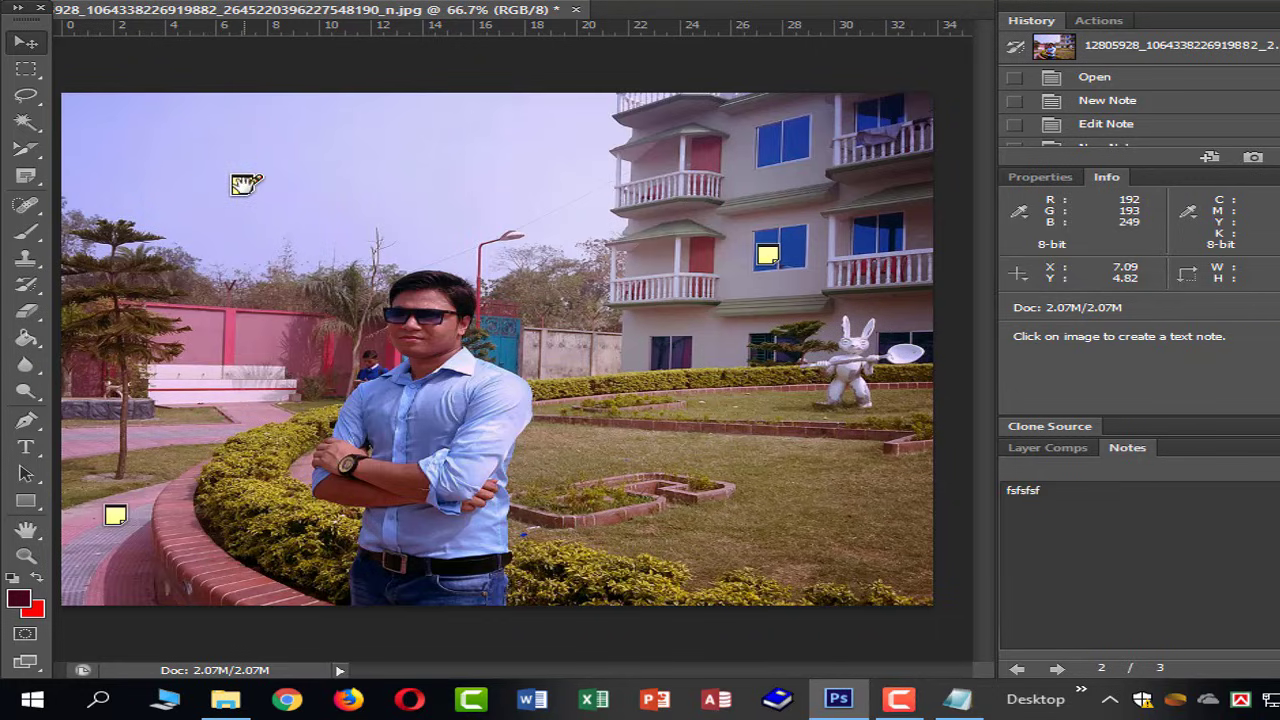
left_click(244, 185)
Step: Delete the sky note, confirming with Yes
right_click(242, 185)
left_click(386, 295)
left_click(559, 237)
left_click(768, 258)
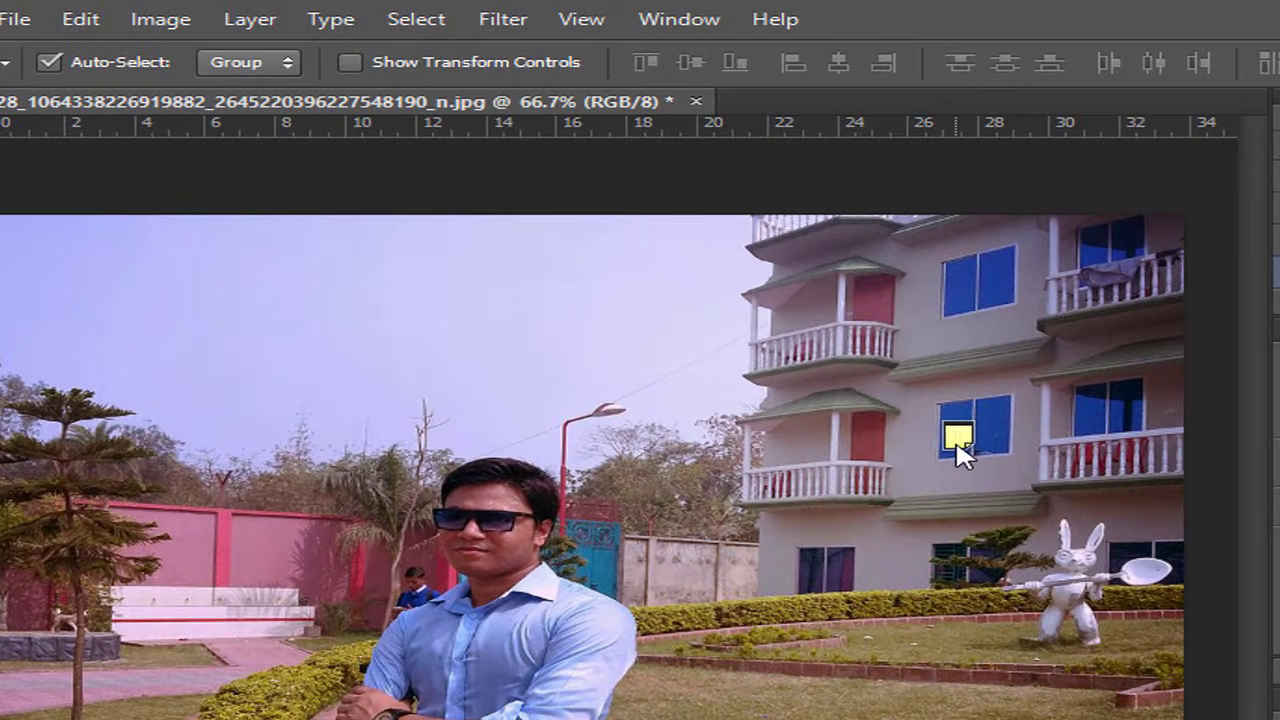
left_click(898, 385)
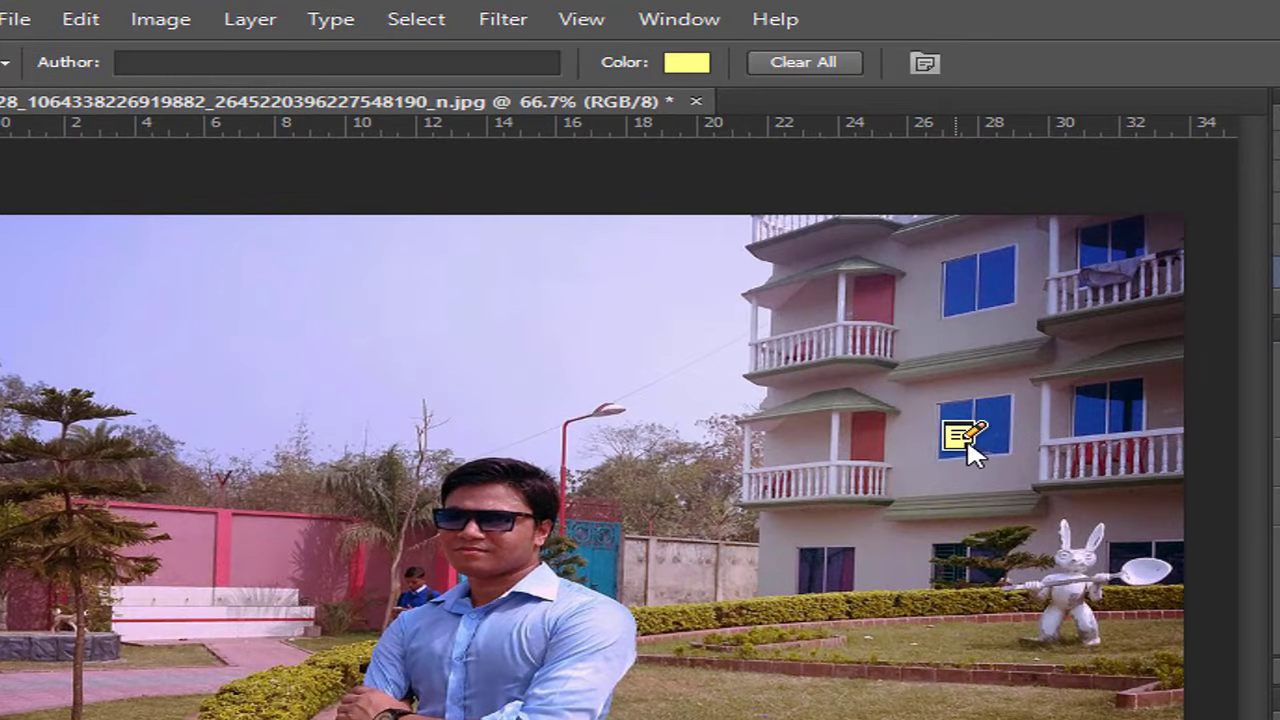
Step: Clear all remaining notes with Clear All, confirm OK, and switch to the Eyedropper Tool
left_click(812, 64)
left_click(700, 409)
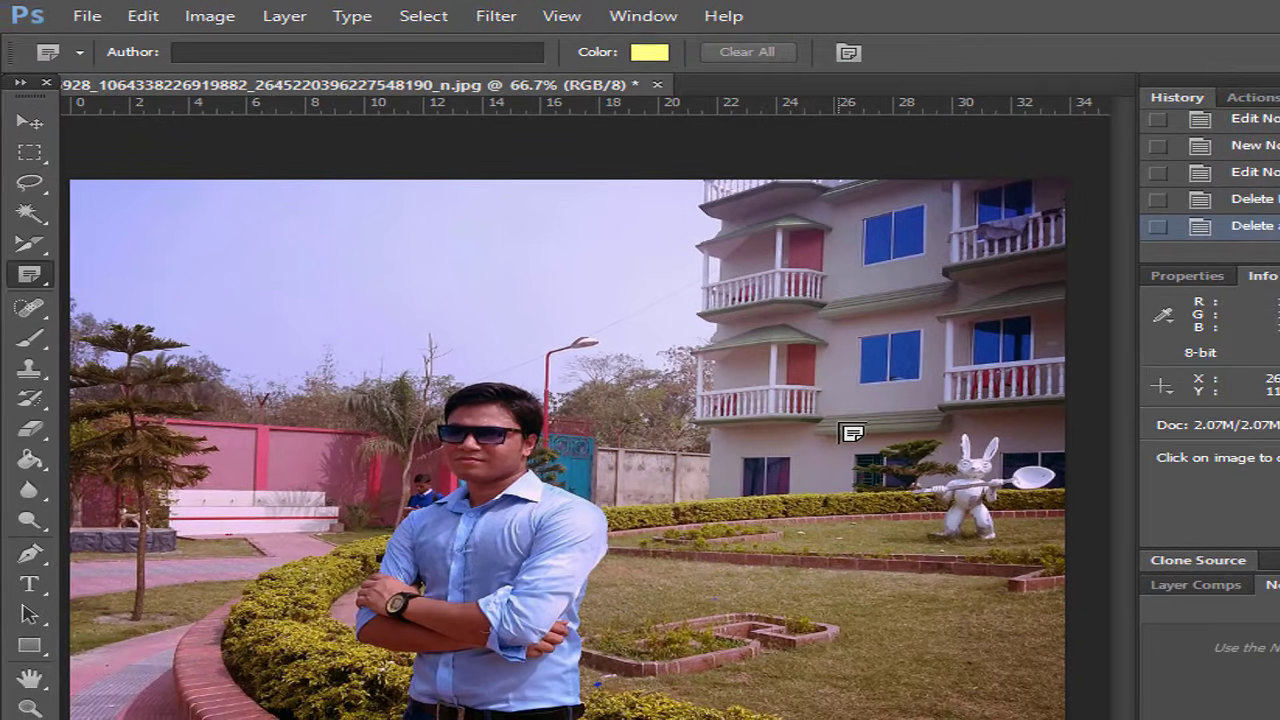
left_click_drag(29, 274, 57, 275)
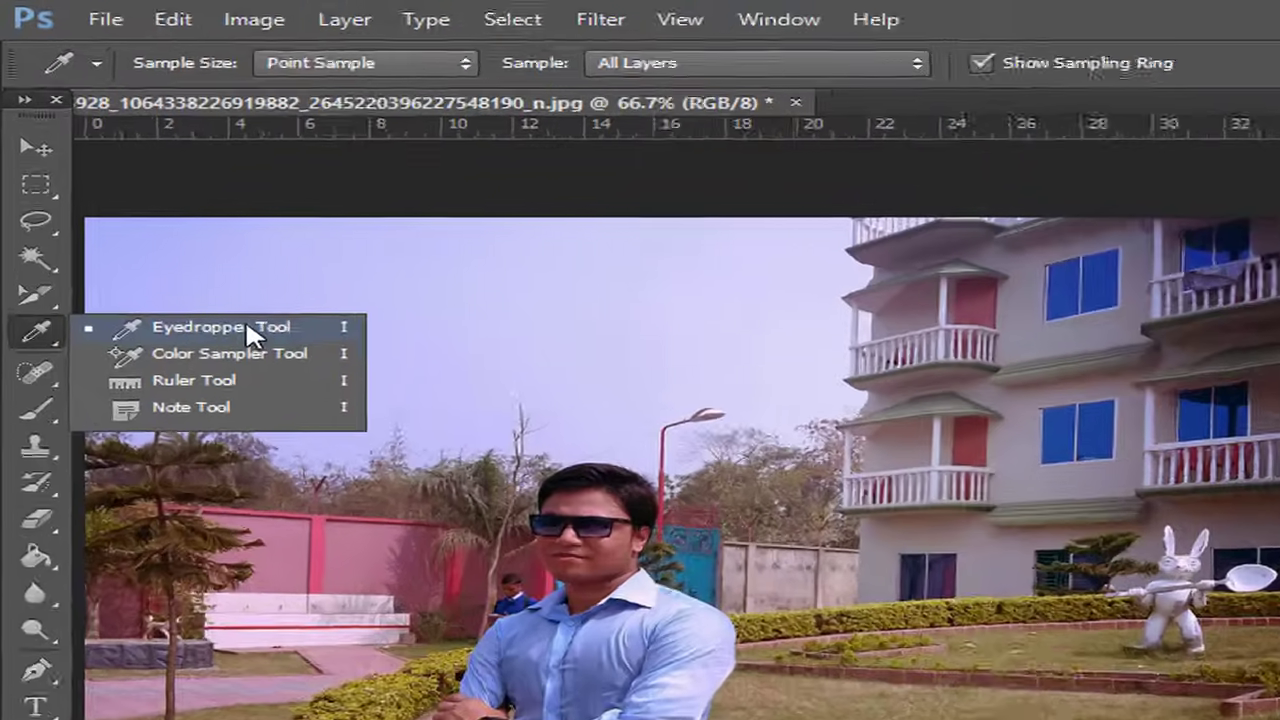